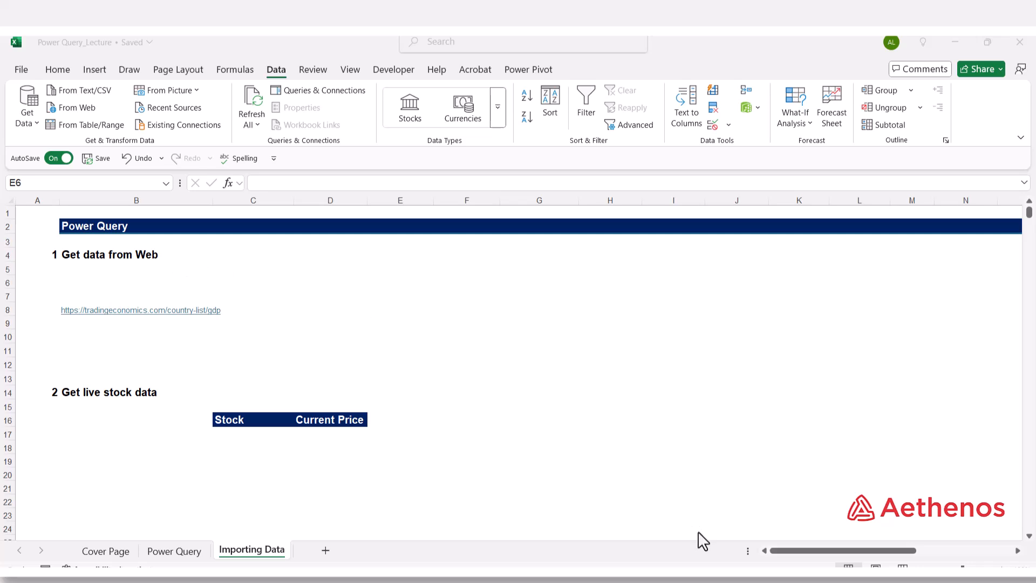
Switch to the browser, view the Trading Economics GDP country table, and copy the page's URL.
click(744, 575)
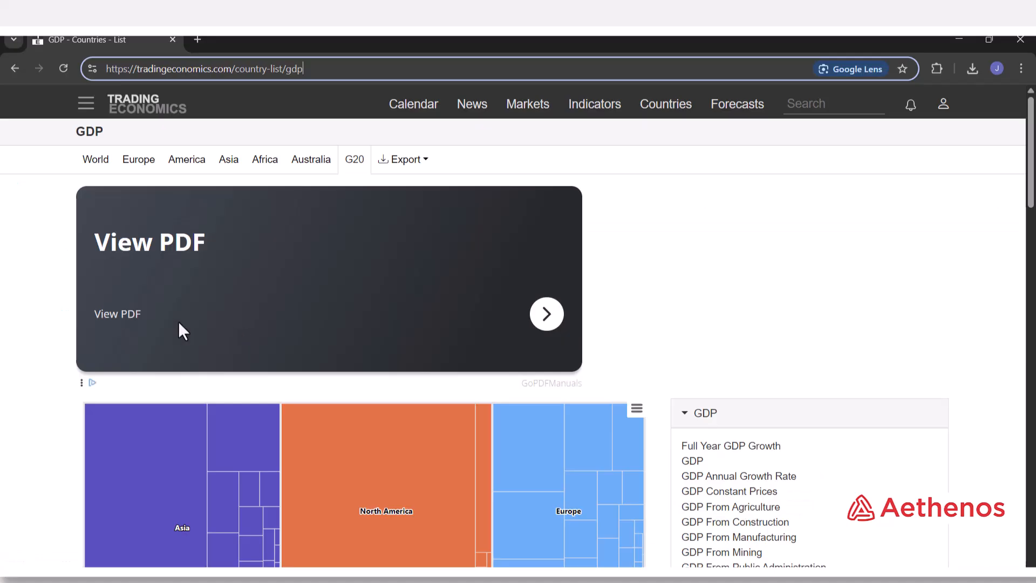
scroll(219, 320, down, 8)
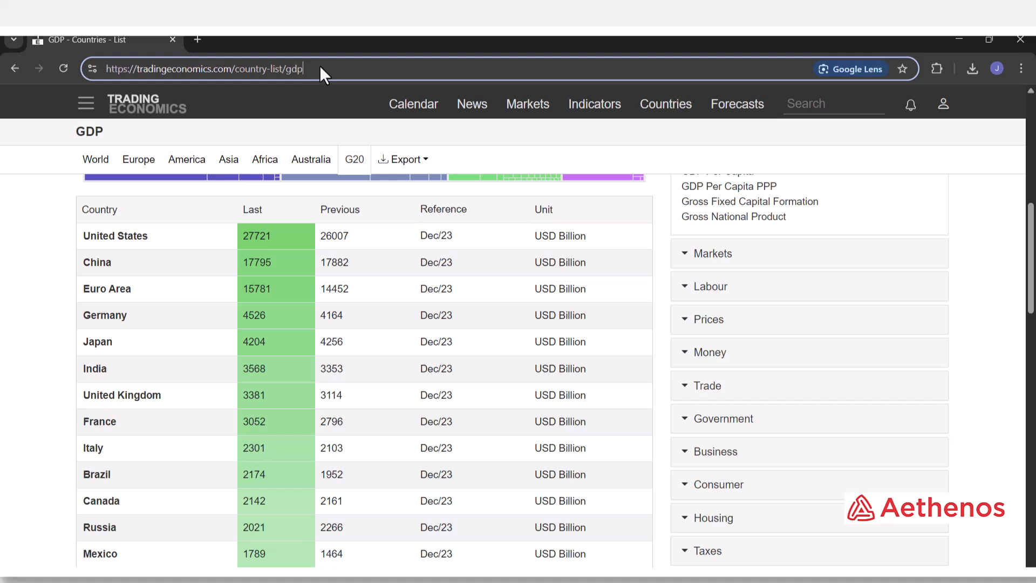
drag(319, 65, 89, 67)
key(ctrl+c)
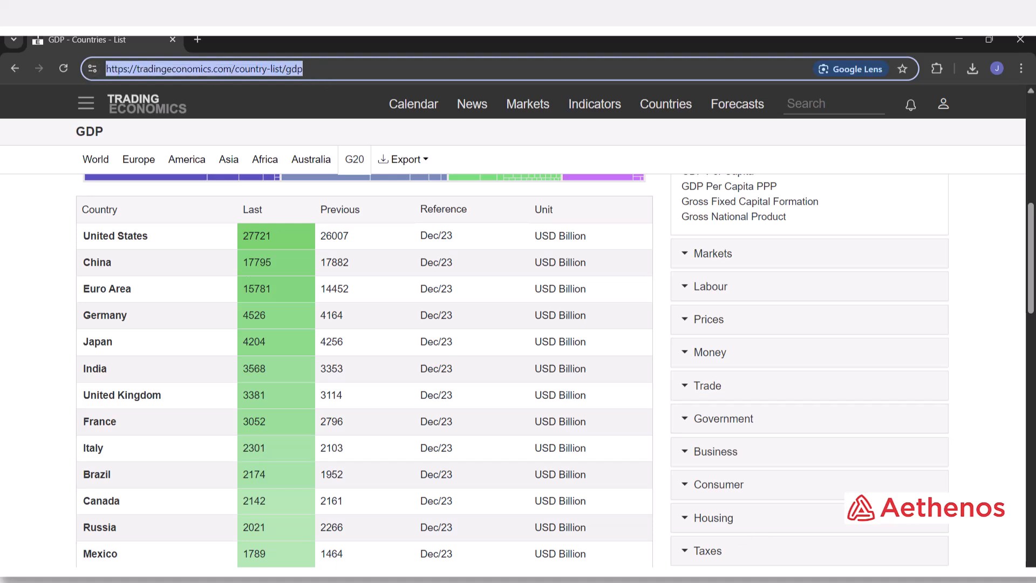
click(684, 576)
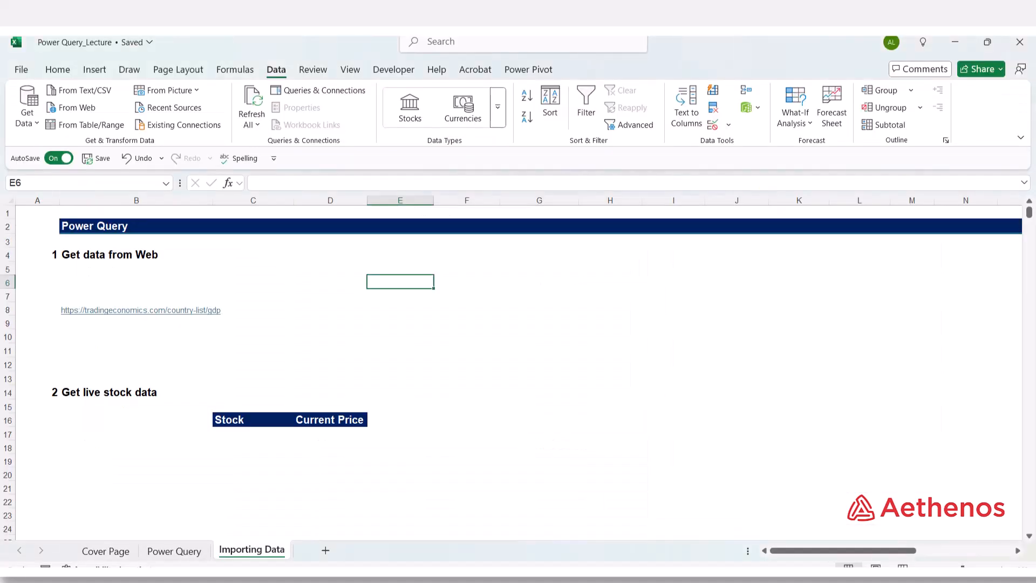
click(300, 350)
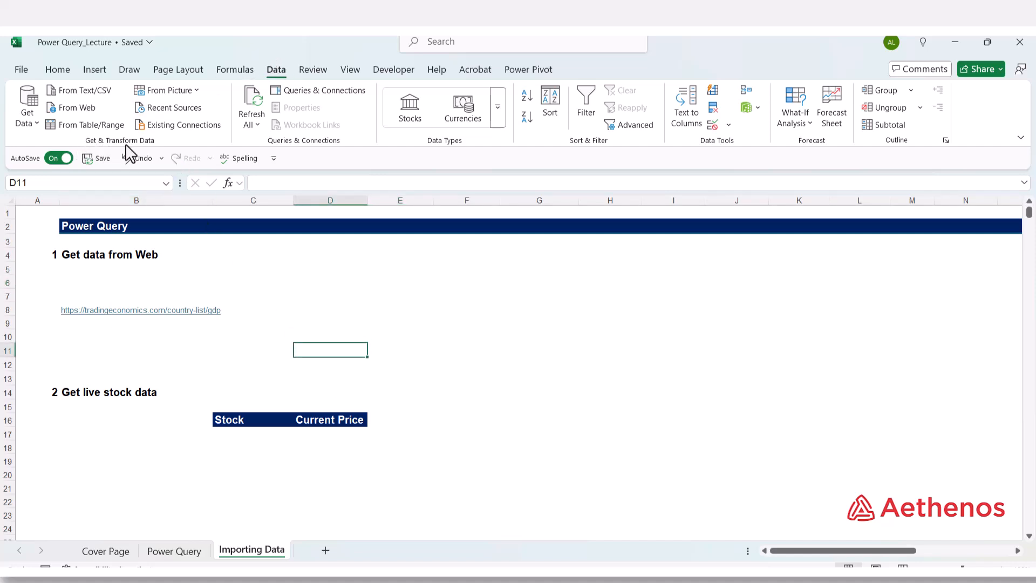
click(75, 107)
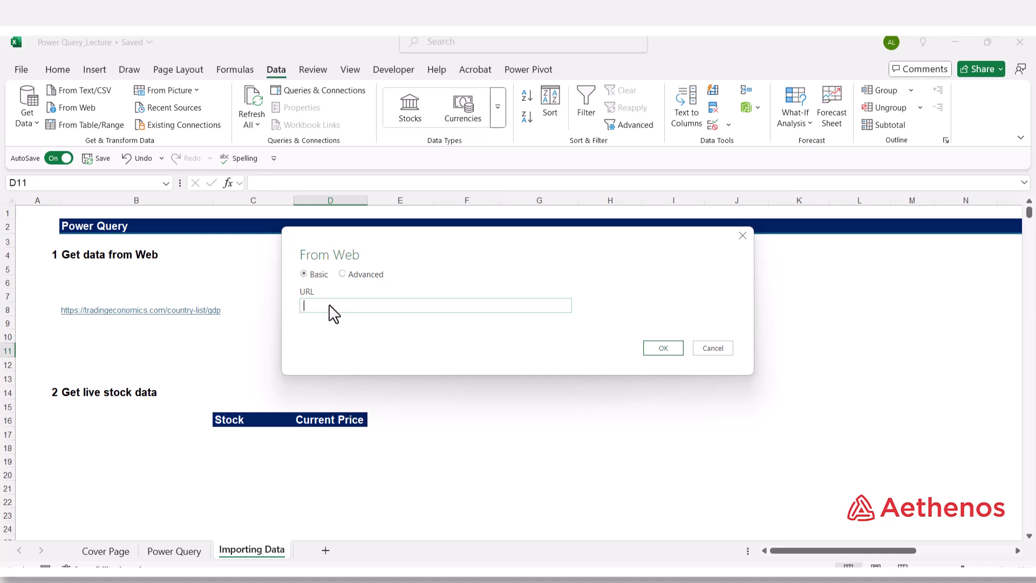
click(328, 306)
key(ctrl+v)
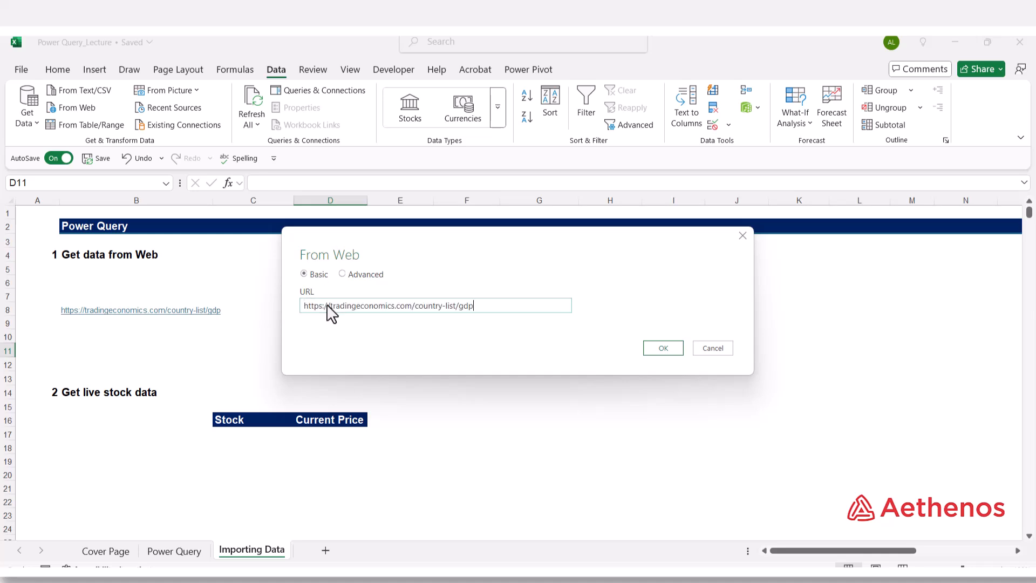
click(665, 350)
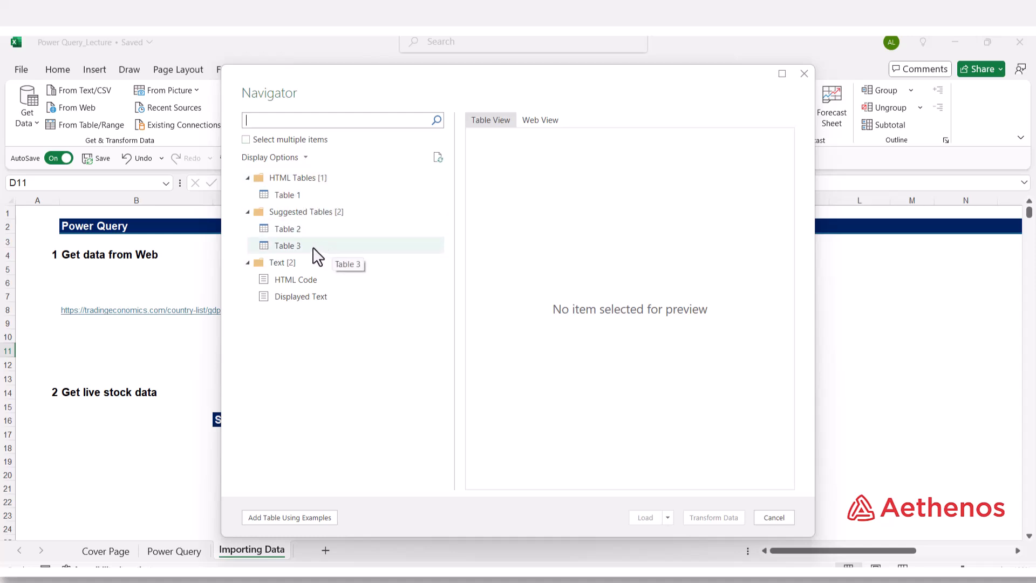
Preview Table 1 from the web source as both table and web page, and load it into the workbook.
click(324, 197)
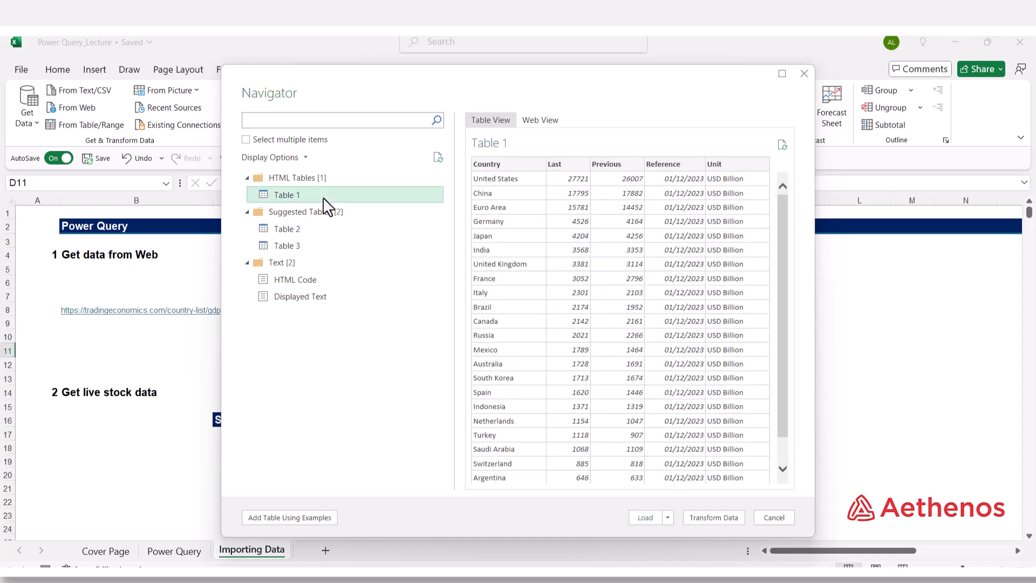
scroll(626, 224, down, 1)
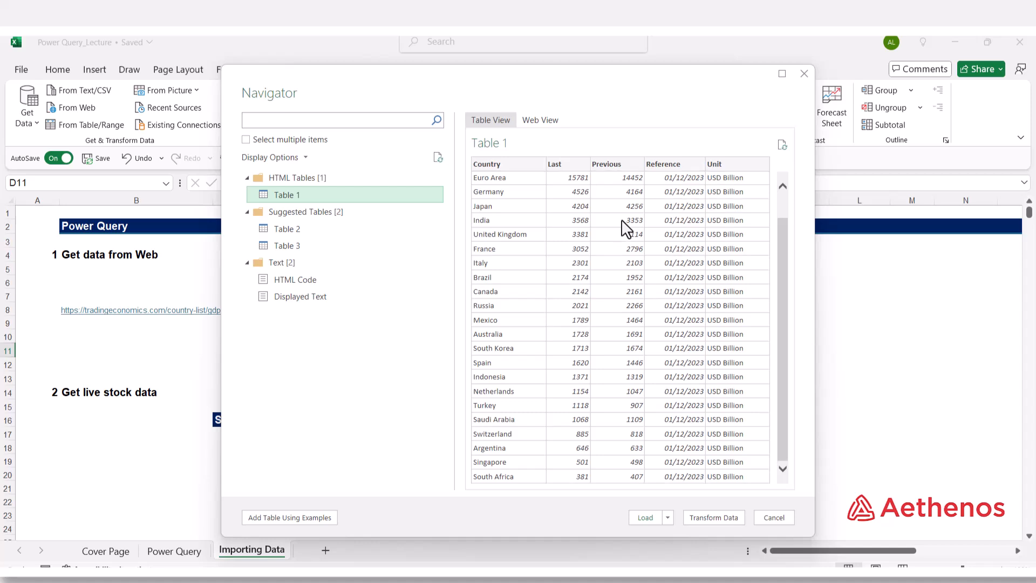
scroll(623, 262, up, 1)
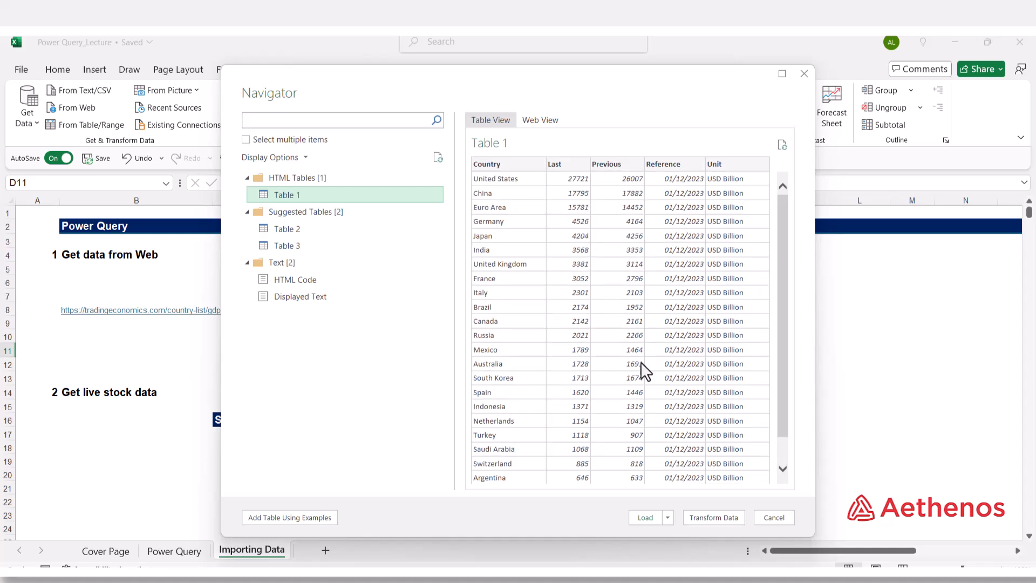
click(541, 121)
scroll(617, 270, down, 8)
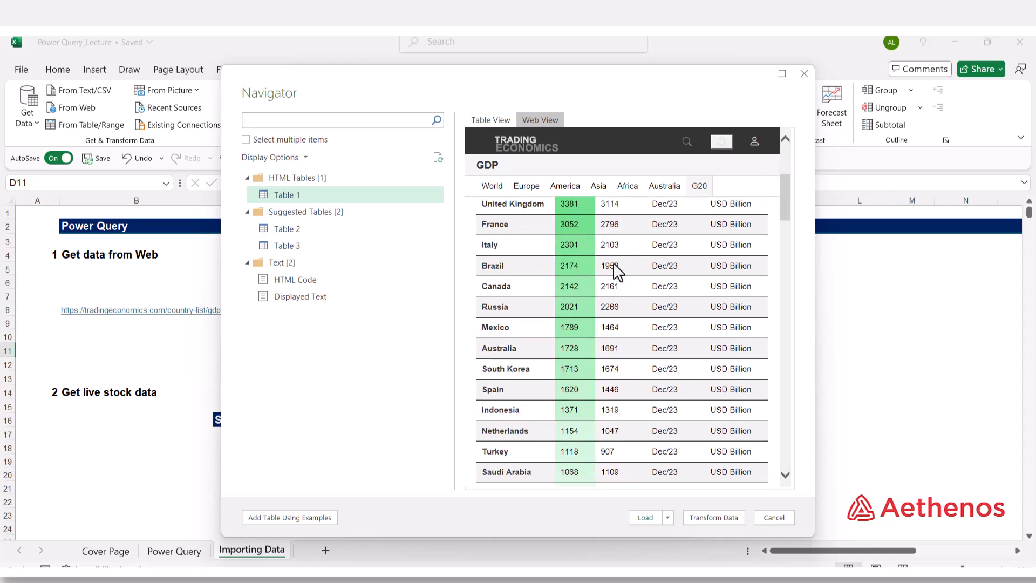
scroll(617, 270, up, 4)
scroll(615, 266, up, 4)
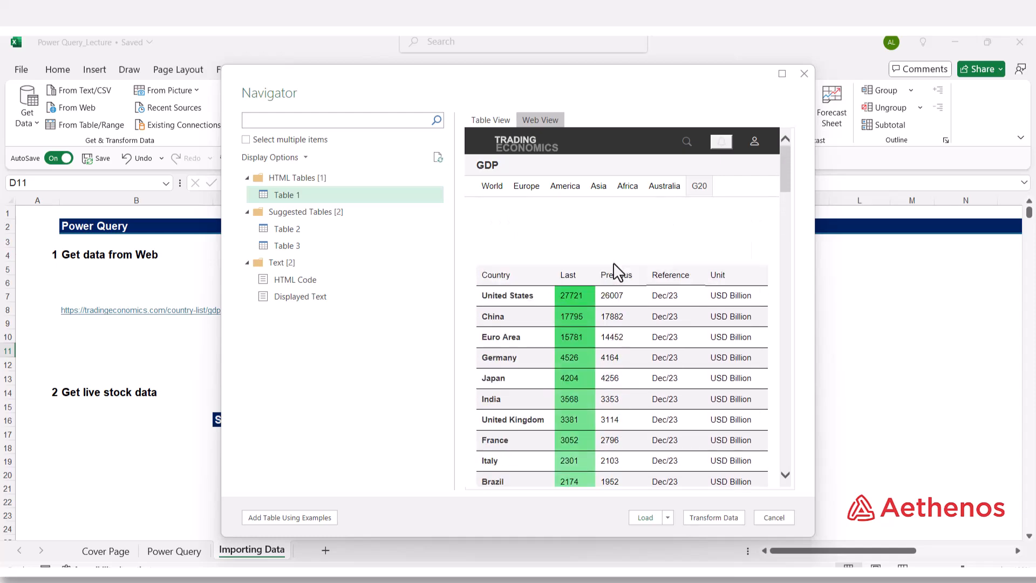
scroll(617, 270, down, 1)
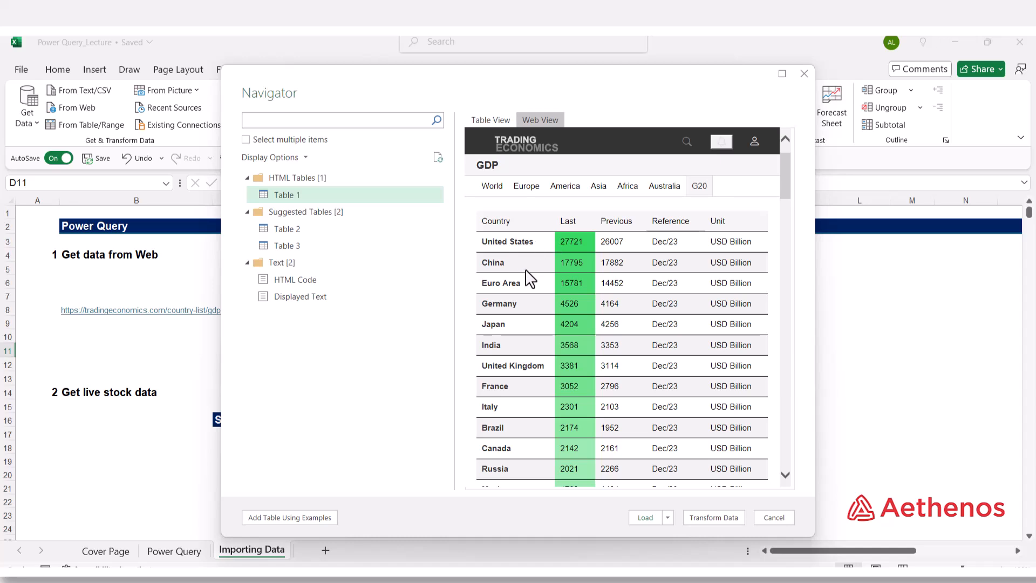
click(490, 121)
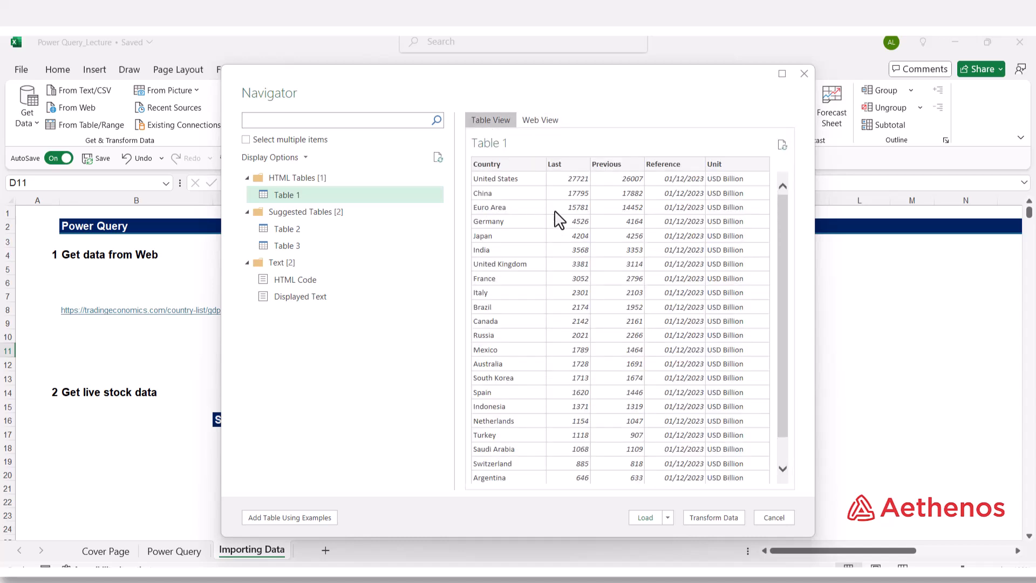
click(645, 517)
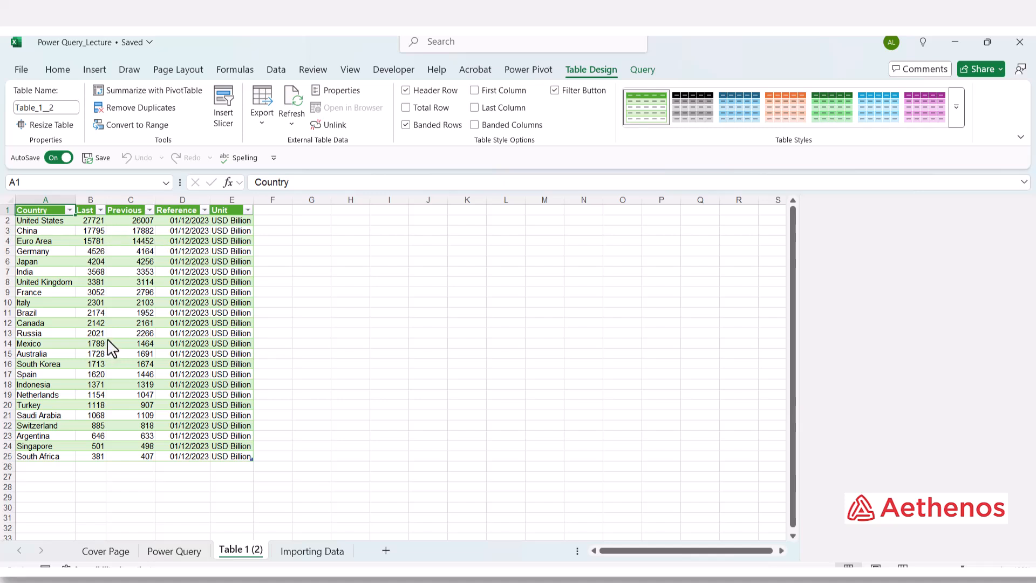
Refresh all data connections from the imported GDP table.
click(271, 324)
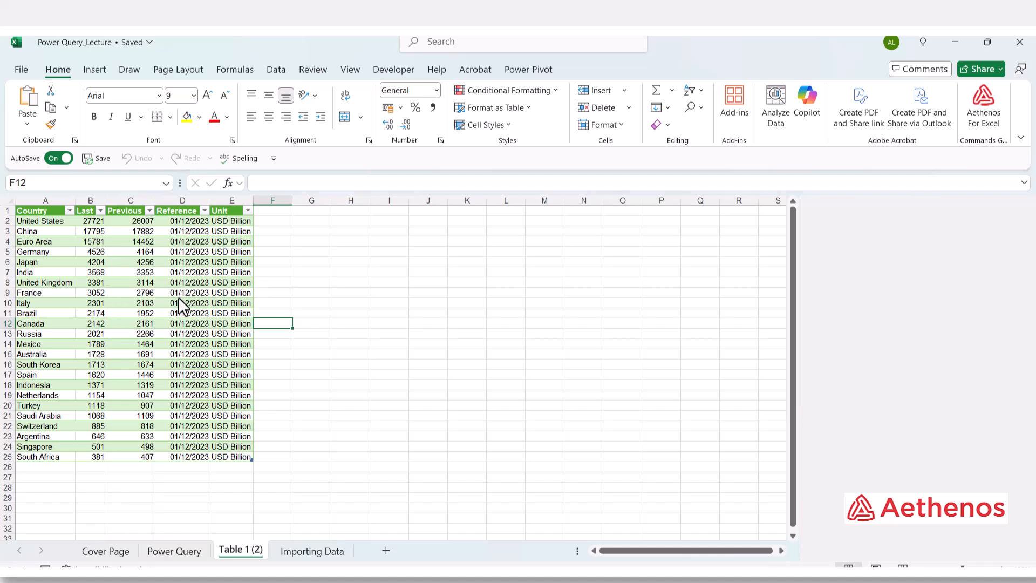
click(180, 263)
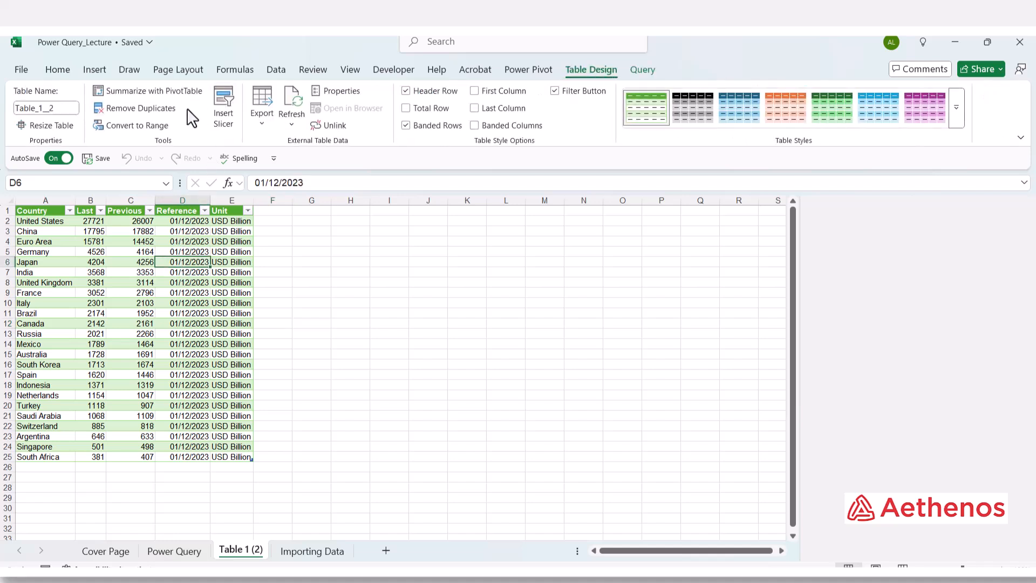
click(295, 124)
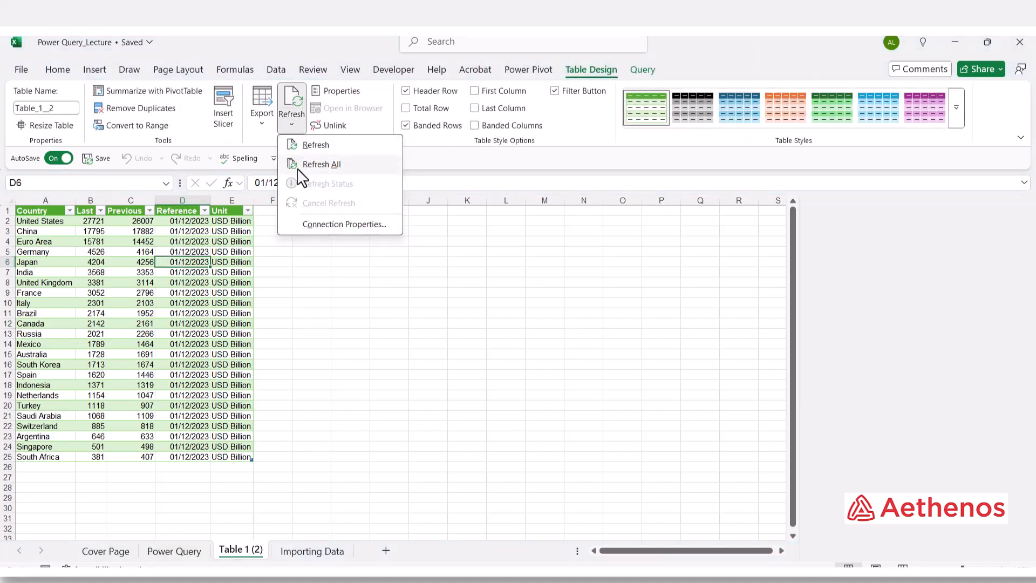
click(321, 165)
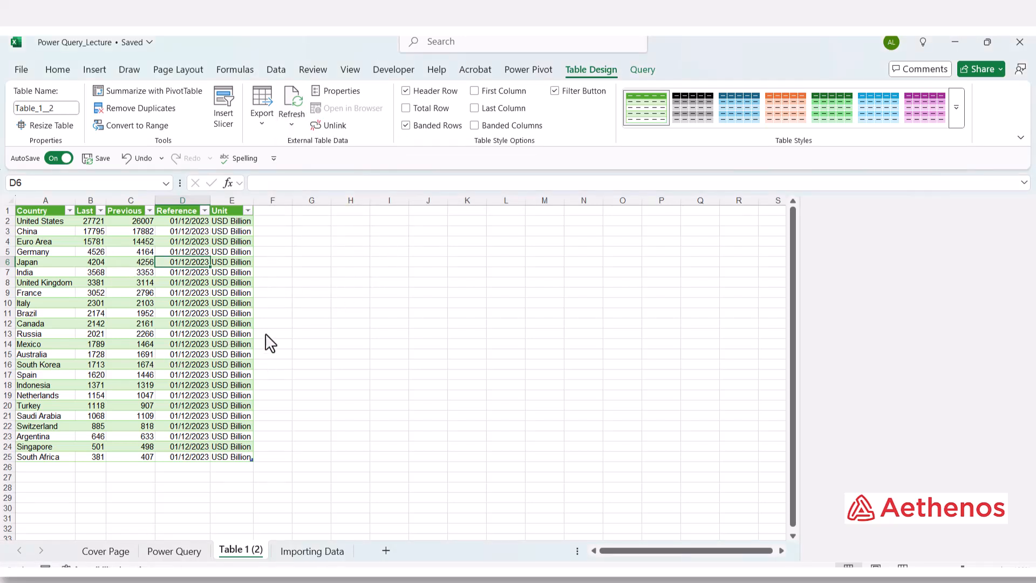
click(340, 294)
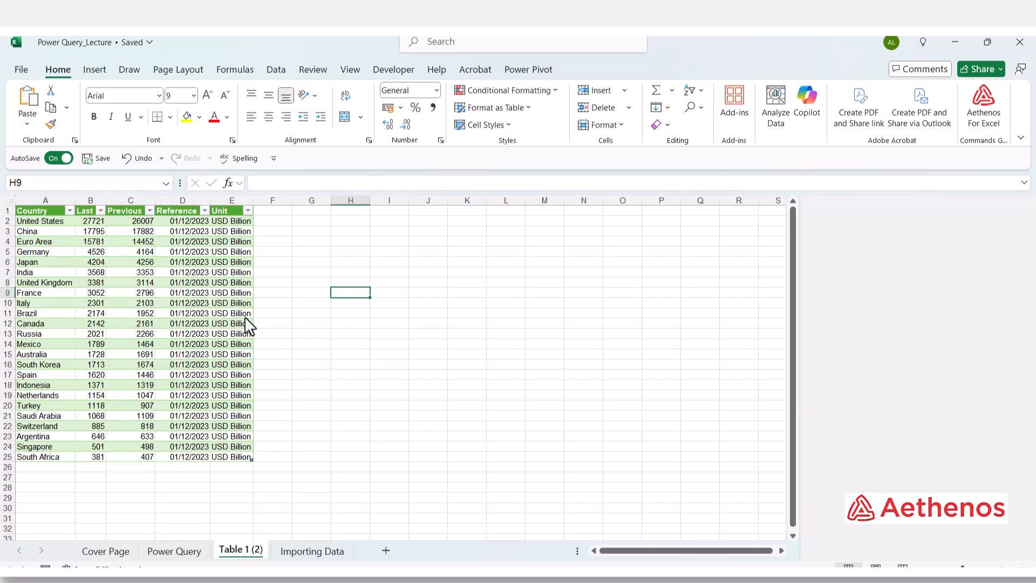
click(430, 335)
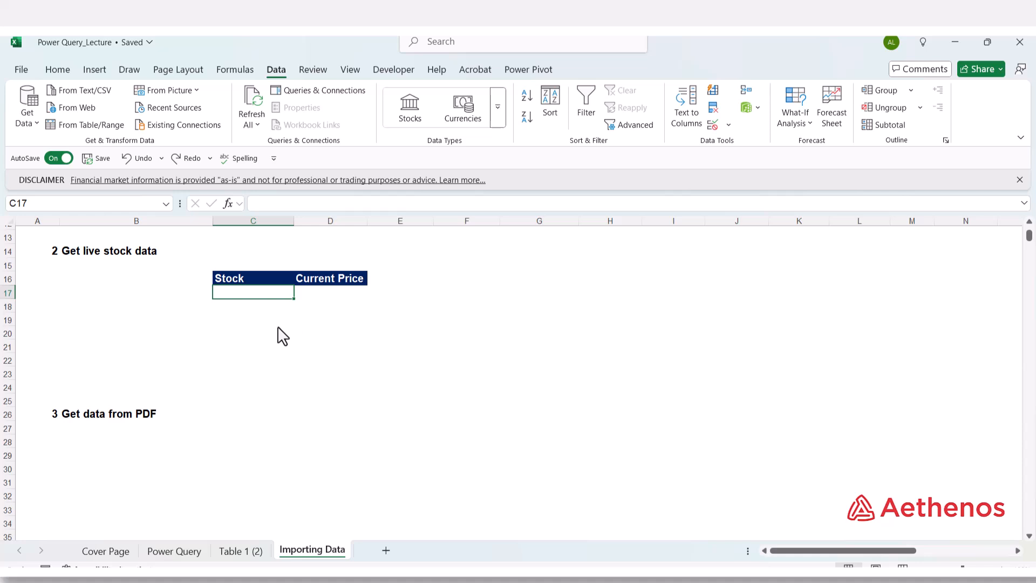
List Apple, IBM and Microsoft under the Stock heading in C17:C19 of the Importing Data sheet.
text(Apple)
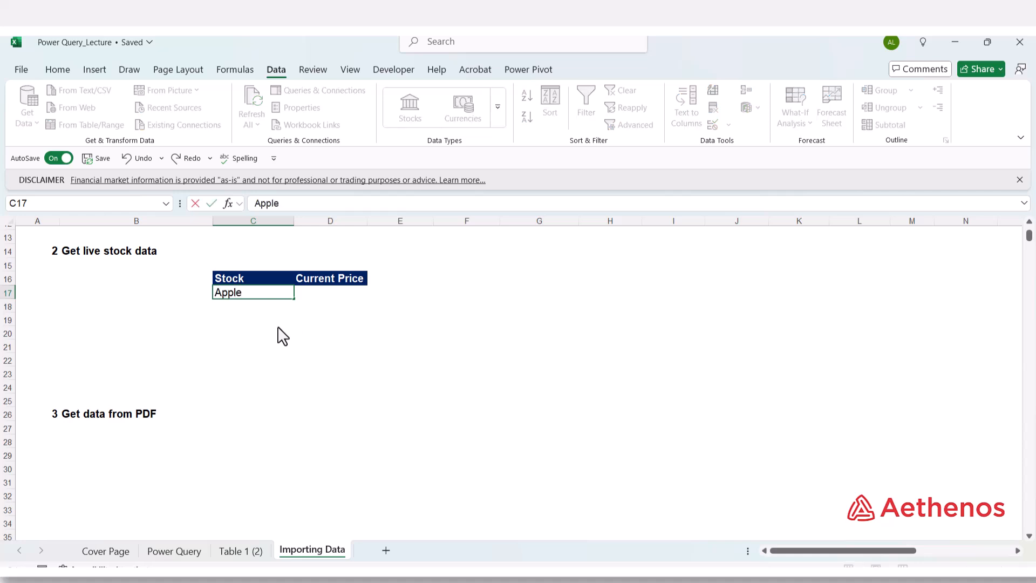
key(Return)
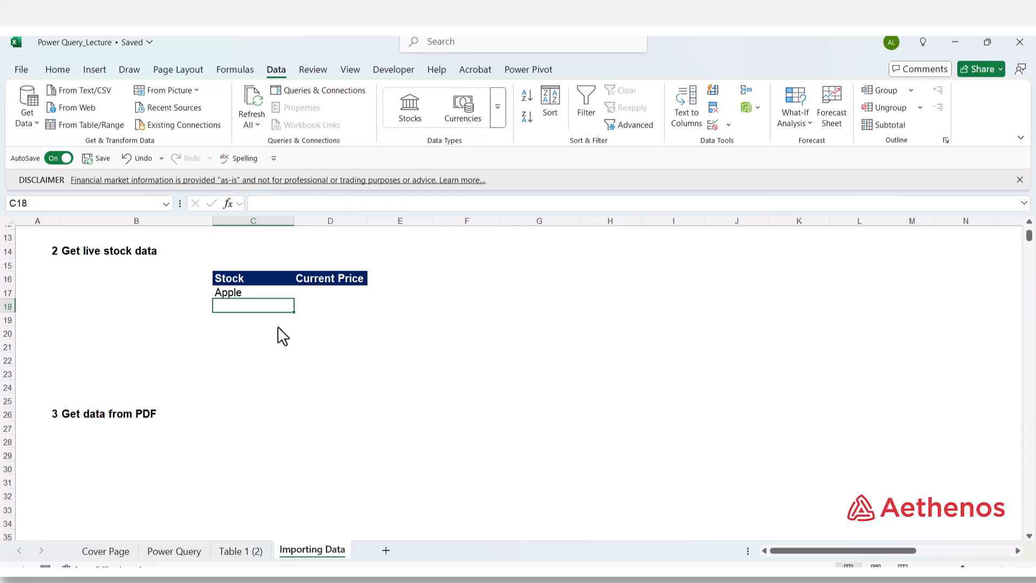
text(IBM)
key(Return)
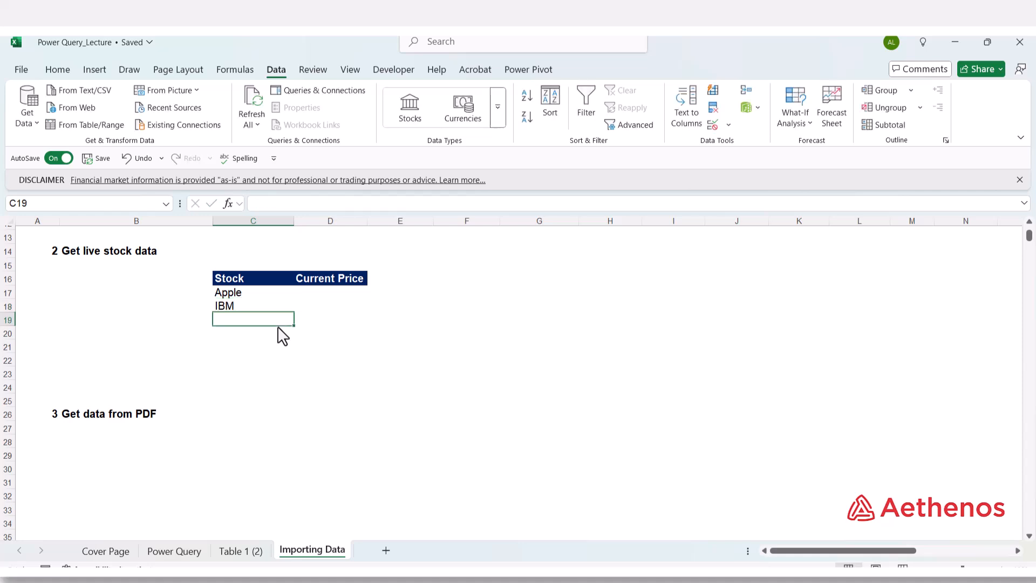
text(Mic)
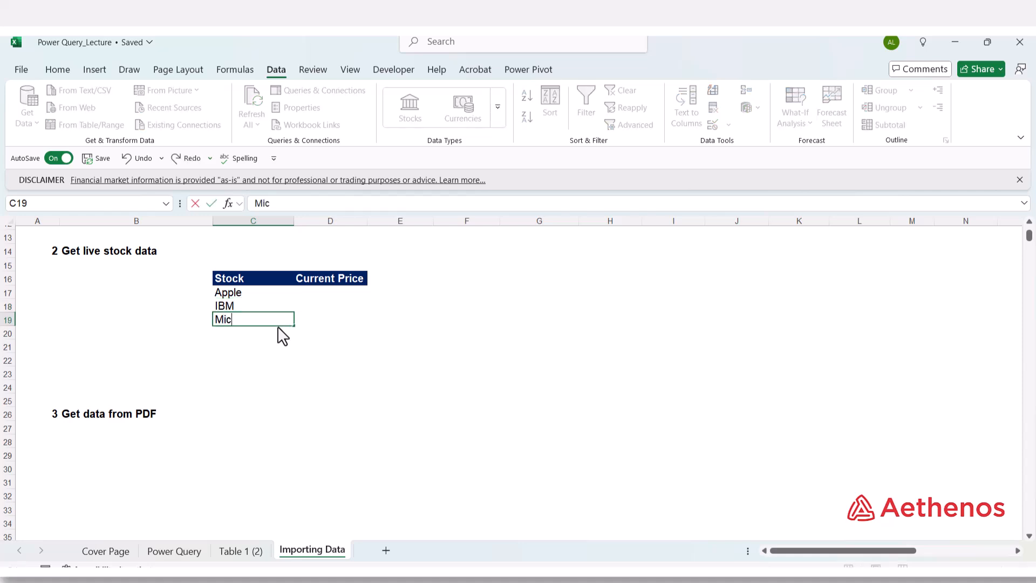
text(rosoft)
key(Return)
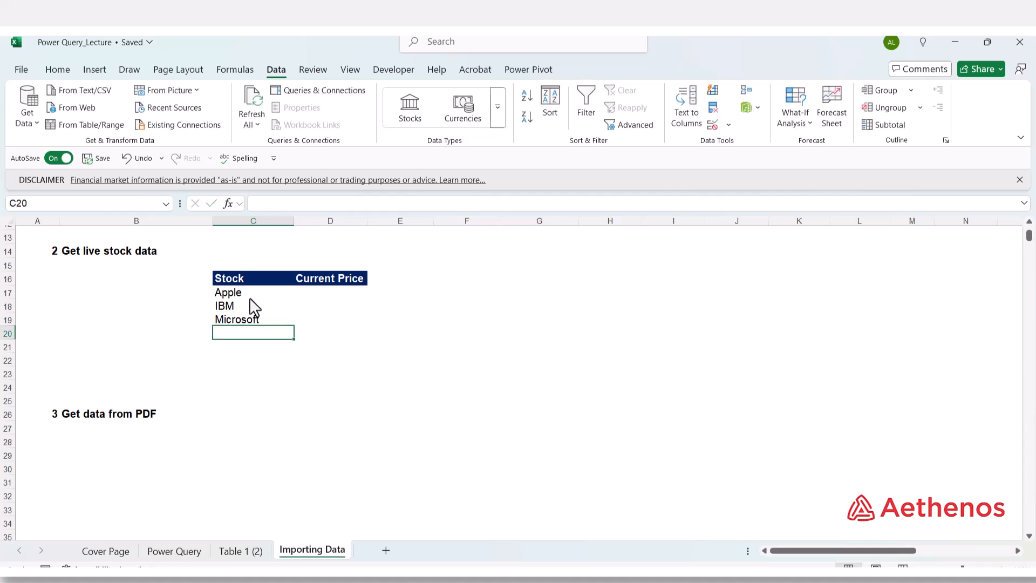
Convert the company names in C17:C19 to the Stocks data type.
drag(252, 298, 253, 317)
drag(324, 296, 319, 324)
drag(269, 298, 250, 321)
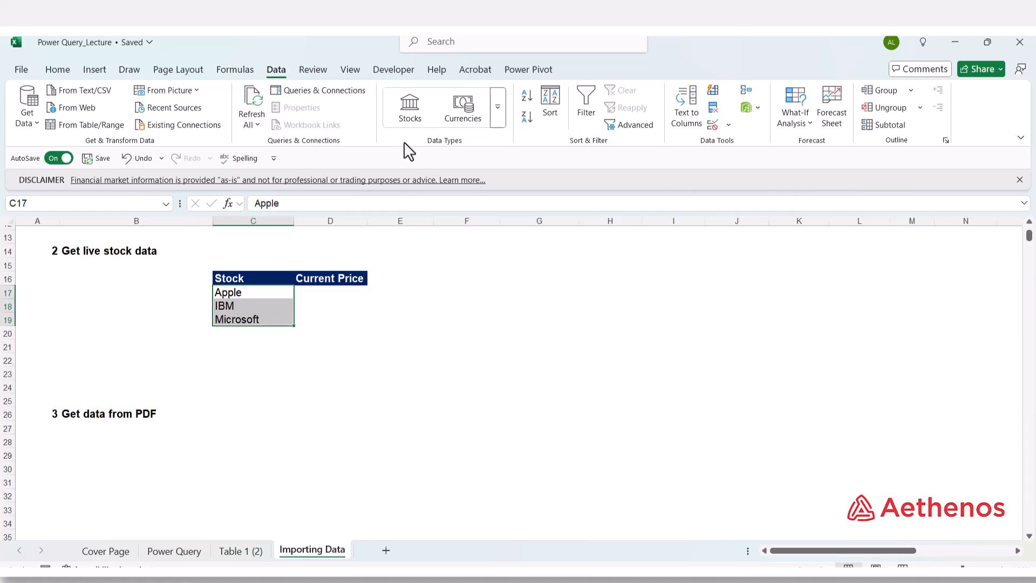
click(412, 113)
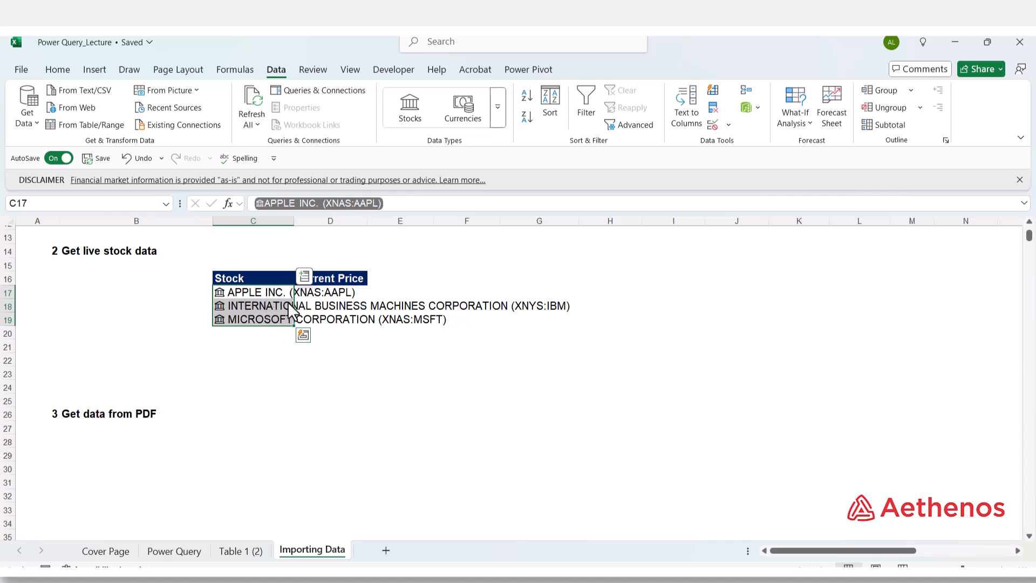
Extract the Price field of the three stocks into the Current Price column.
click(302, 276)
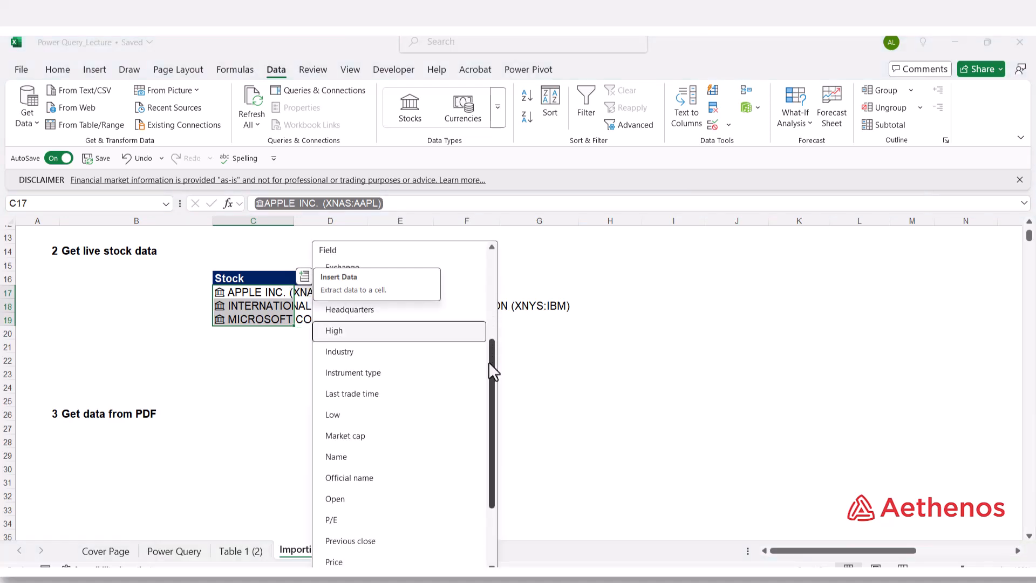
drag(492, 370, 475, 296)
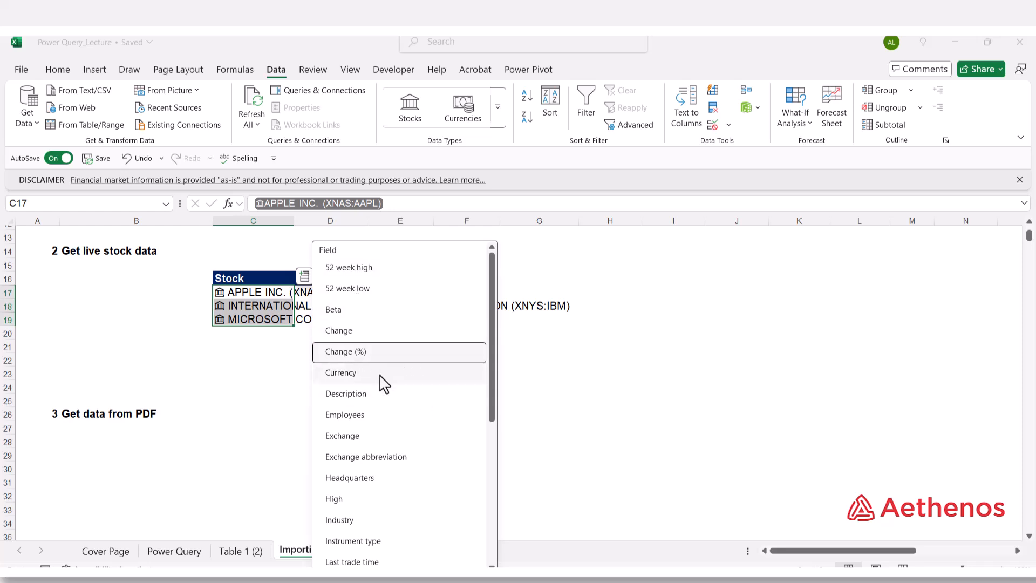
scroll(384, 383, down, 1)
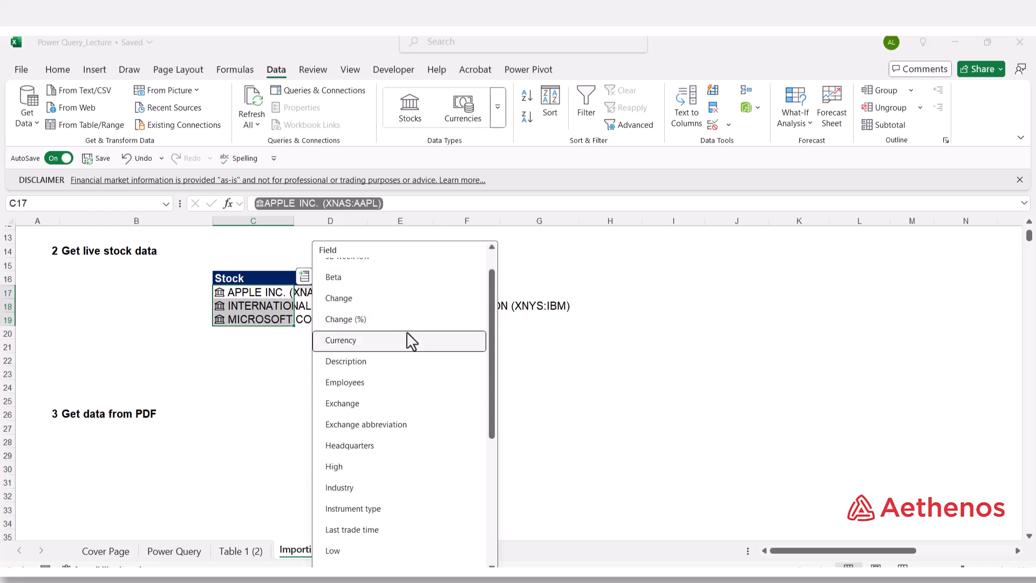
scroll(432, 369, down, 3)
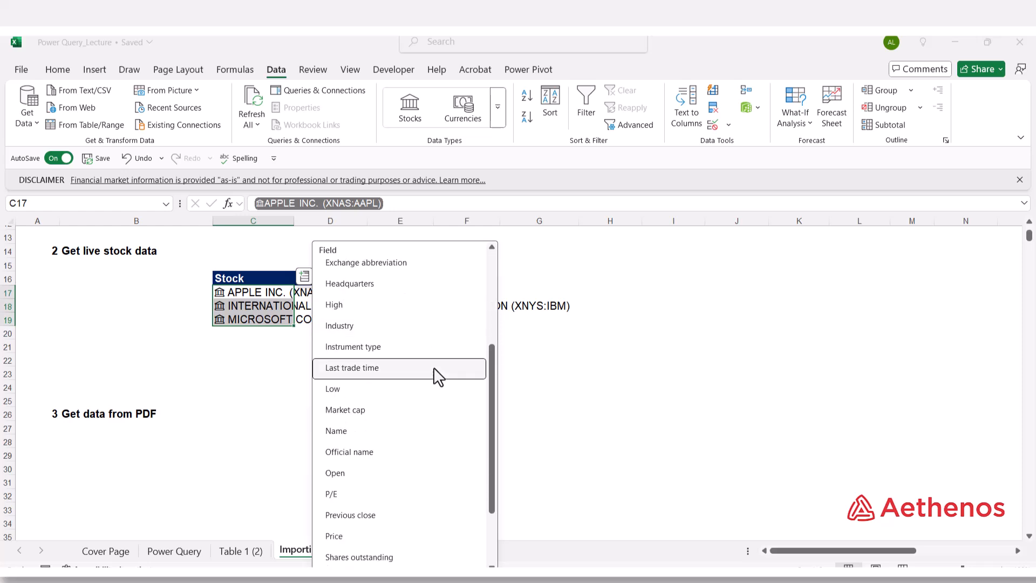
scroll(425, 379, down, 2)
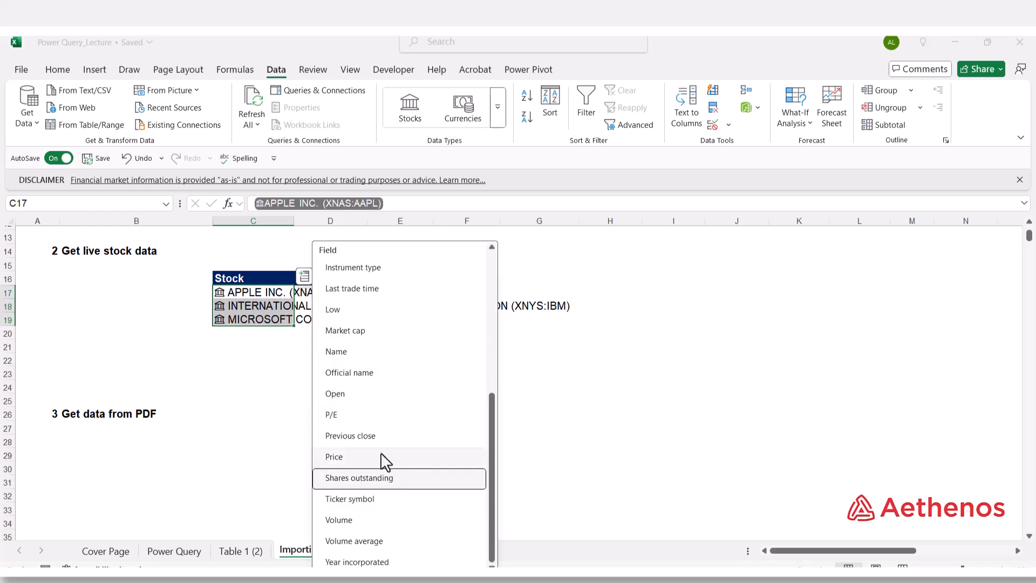
click(354, 459)
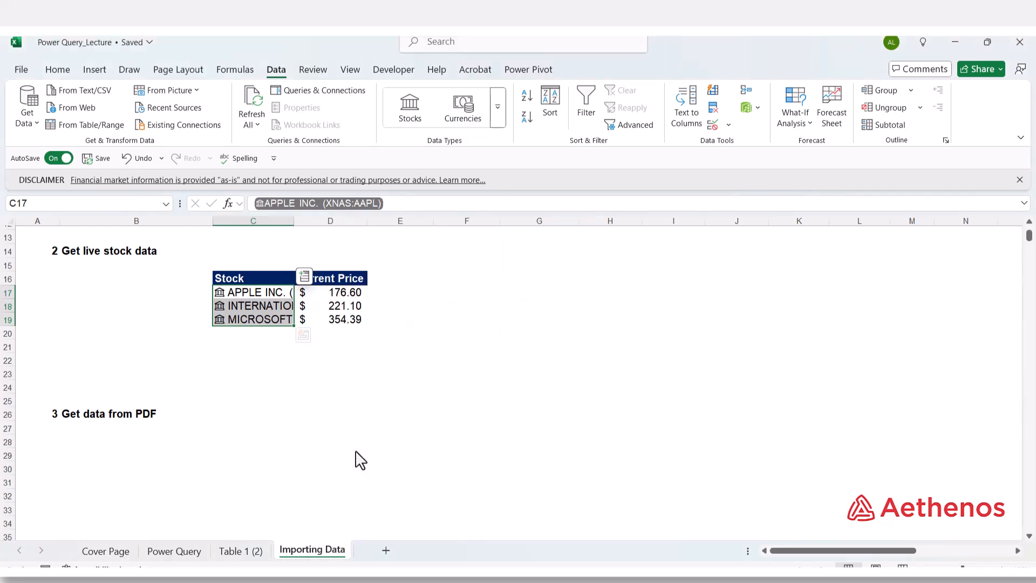
Autofit column C so the full stock names fit in the Stock column.
click(384, 319)
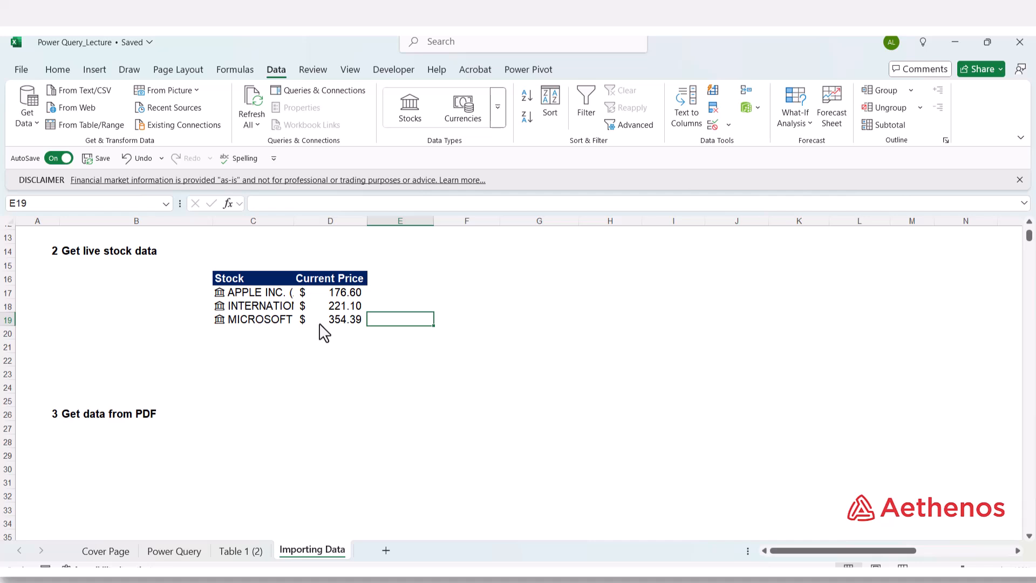
double_click(295, 222)
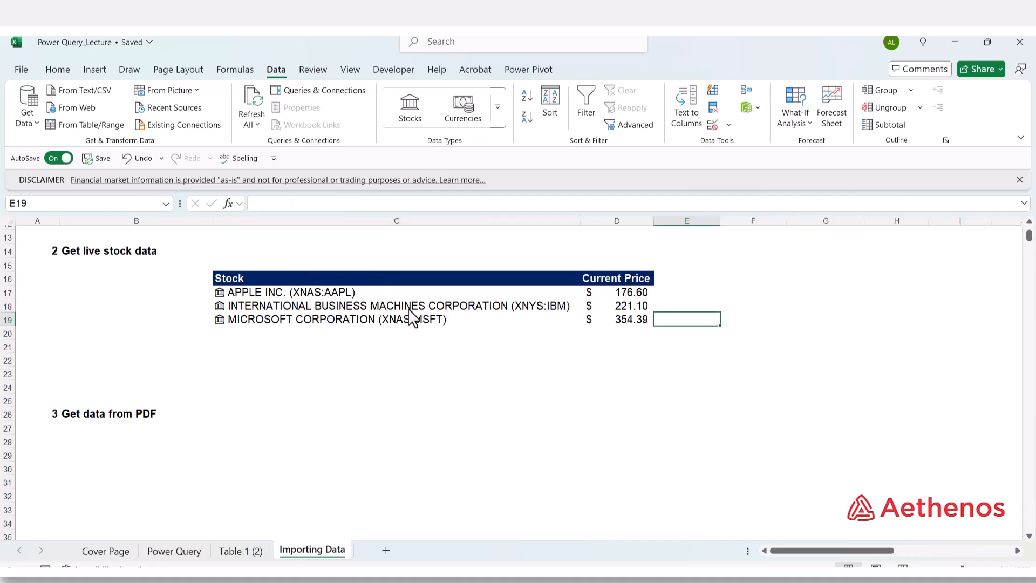
Examine the data card of the Apple stock in C17 for the fields it offers, including its description.
click(220, 294)
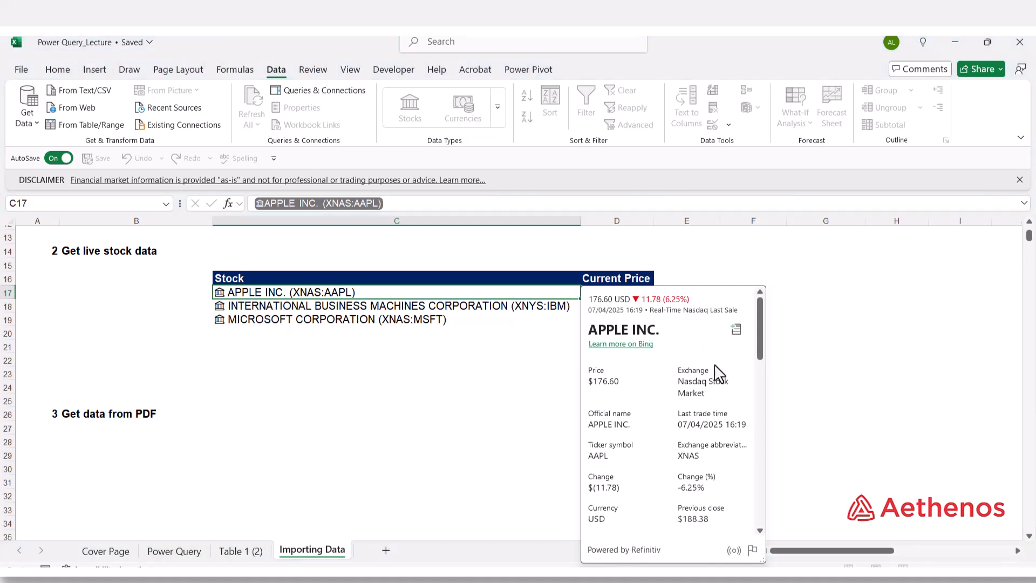
scroll(681, 426, down, 1)
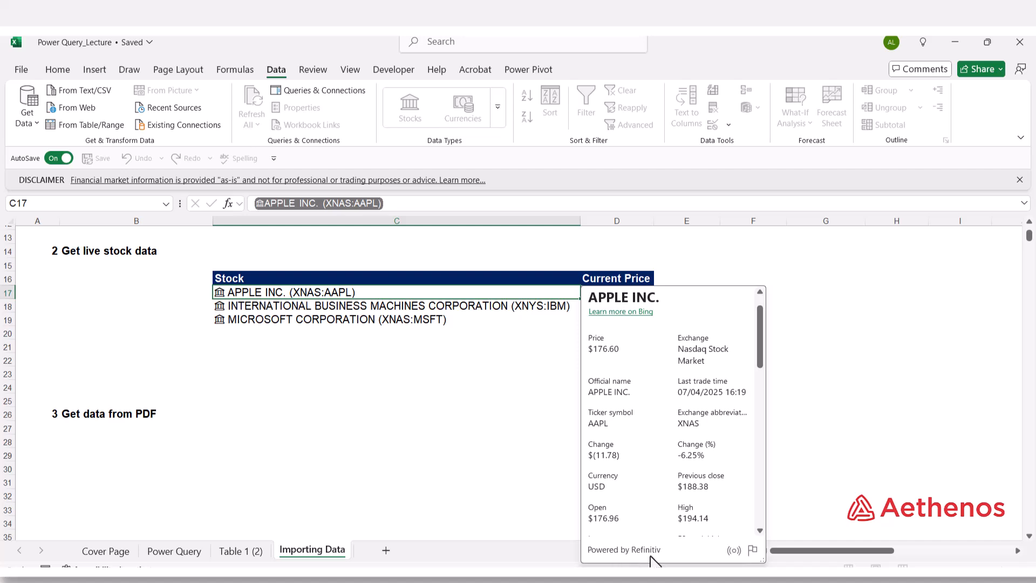
scroll(721, 418, down, 3)
scroll(723, 418, down, 12)
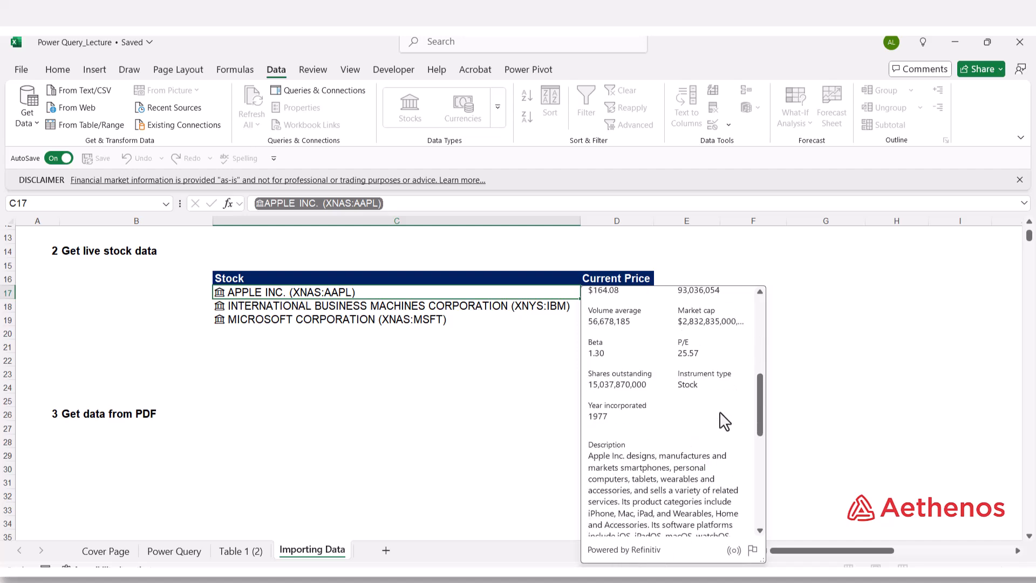
scroll(726, 428, up, 6)
scroll(732, 430, up, 8)
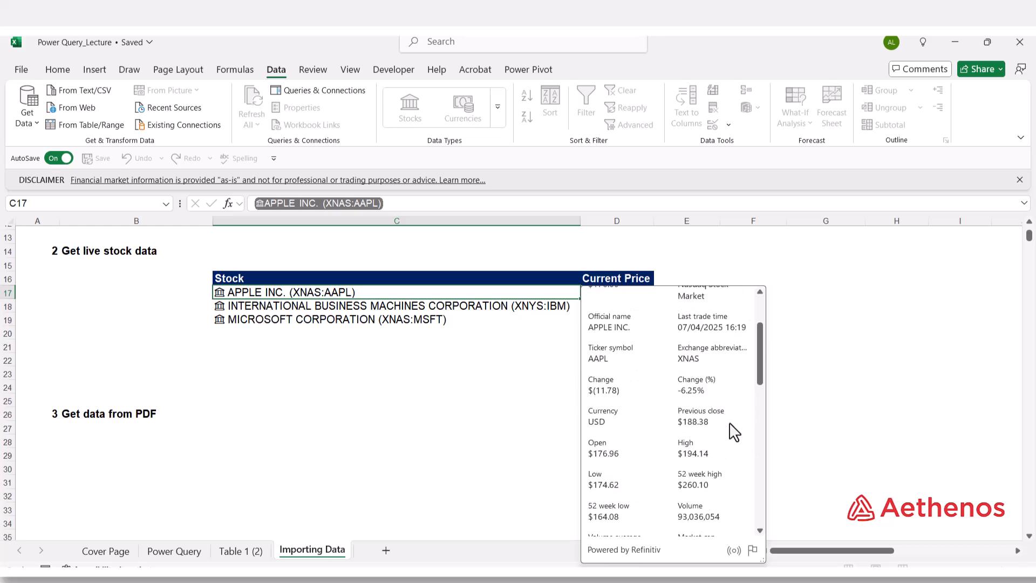
click(450, 388)
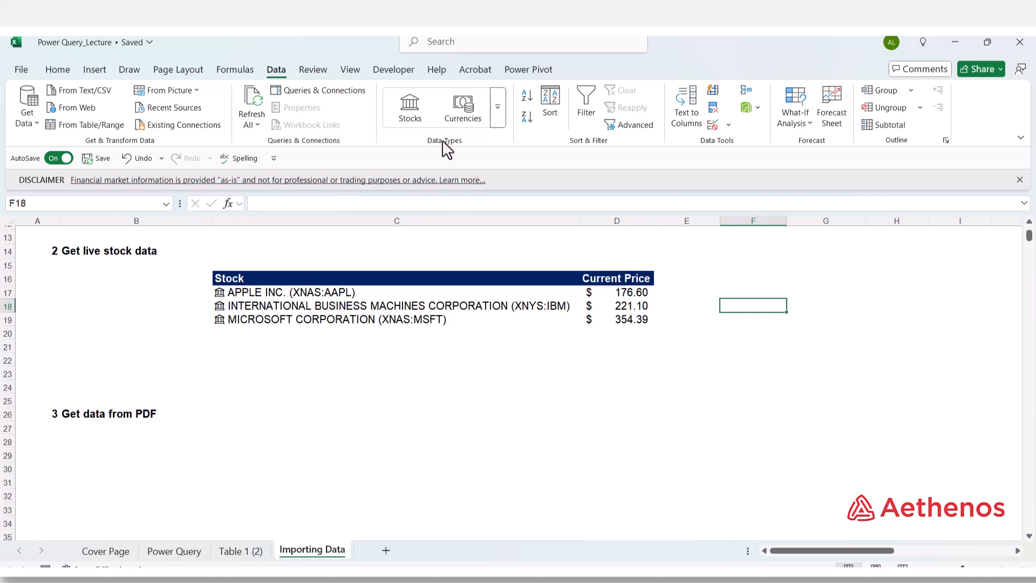
Check what kind of cell content the Currencies data type requires and dismiss the guidance.
click(459, 116)
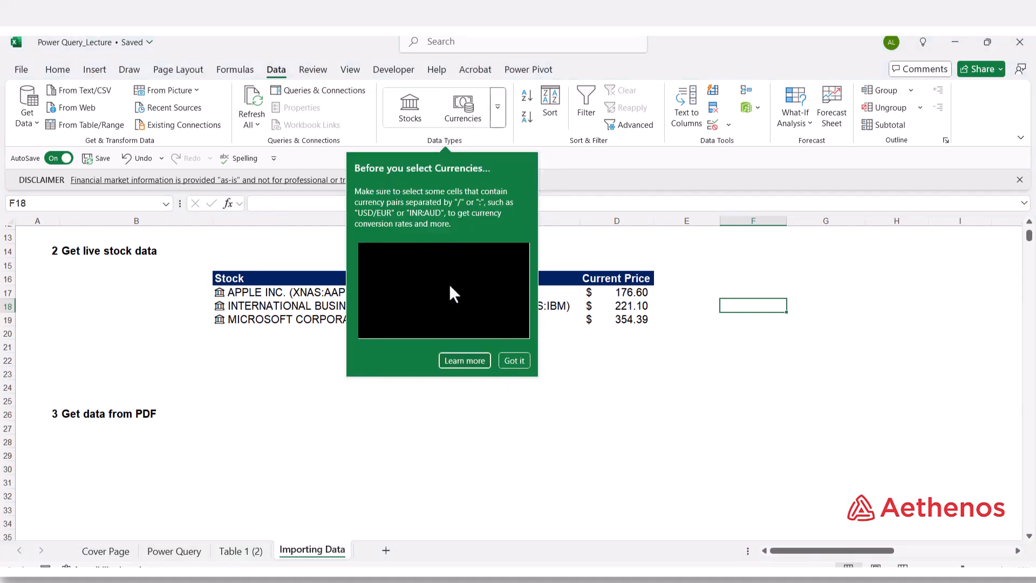
click(515, 360)
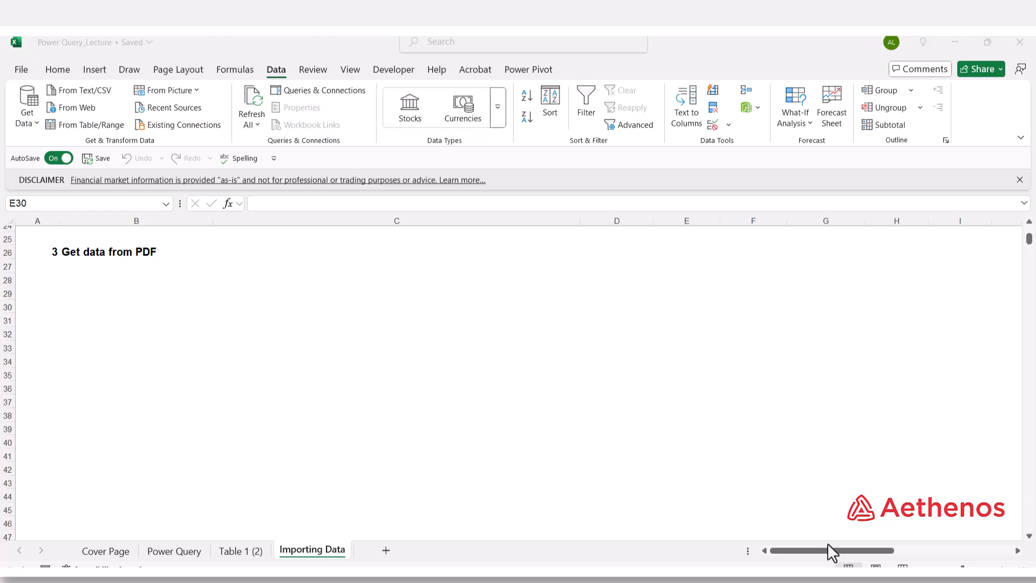
Switch to the energy review PDF in Acrobat, examine its Primary energy Consumption table, and return to the Excel workbook.
key(alt+Tab)
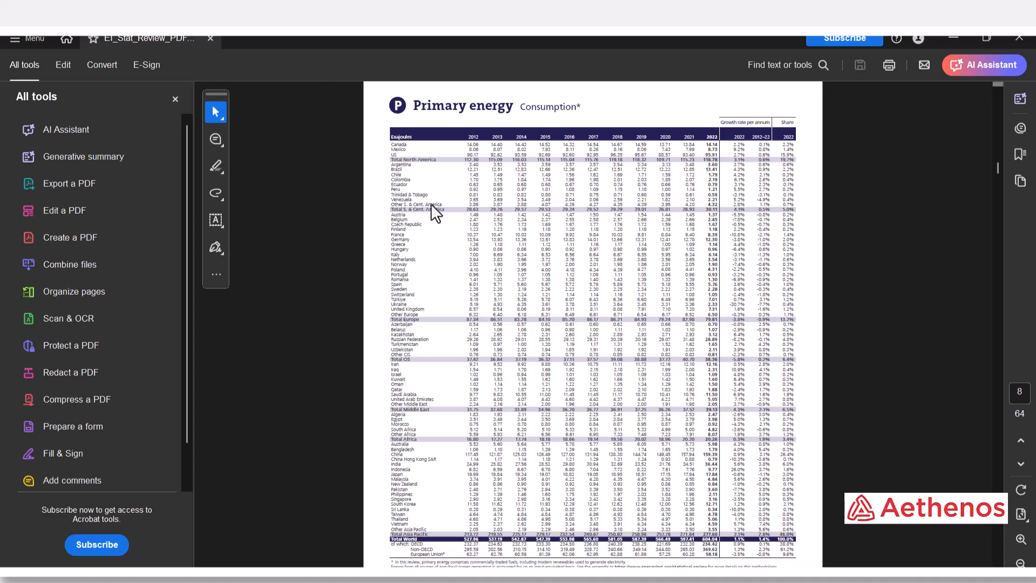
scroll(539, 251, up, 1)
scroll(539, 253, down, 1)
drag(392, 136, 786, 564)
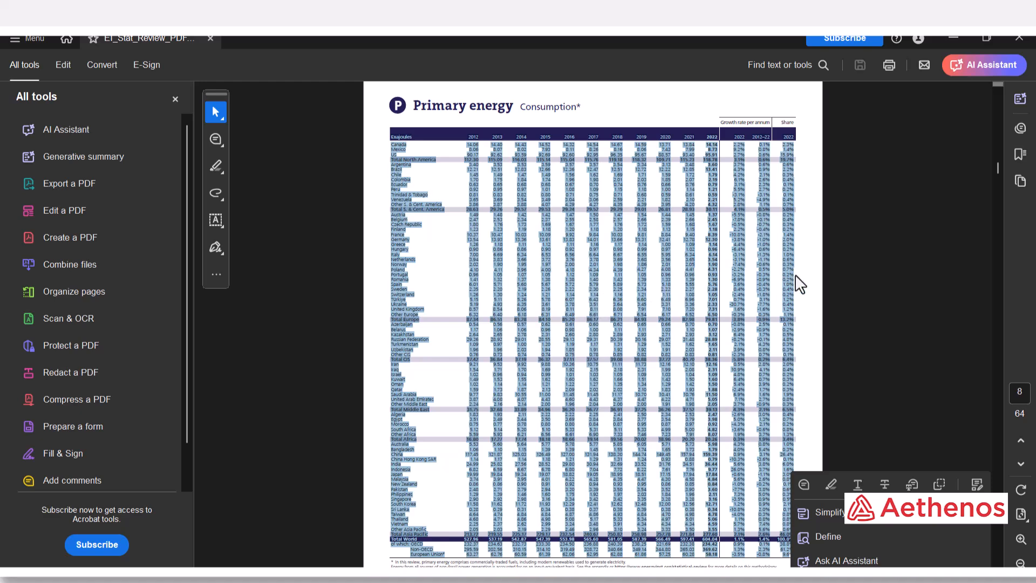
click(817, 278)
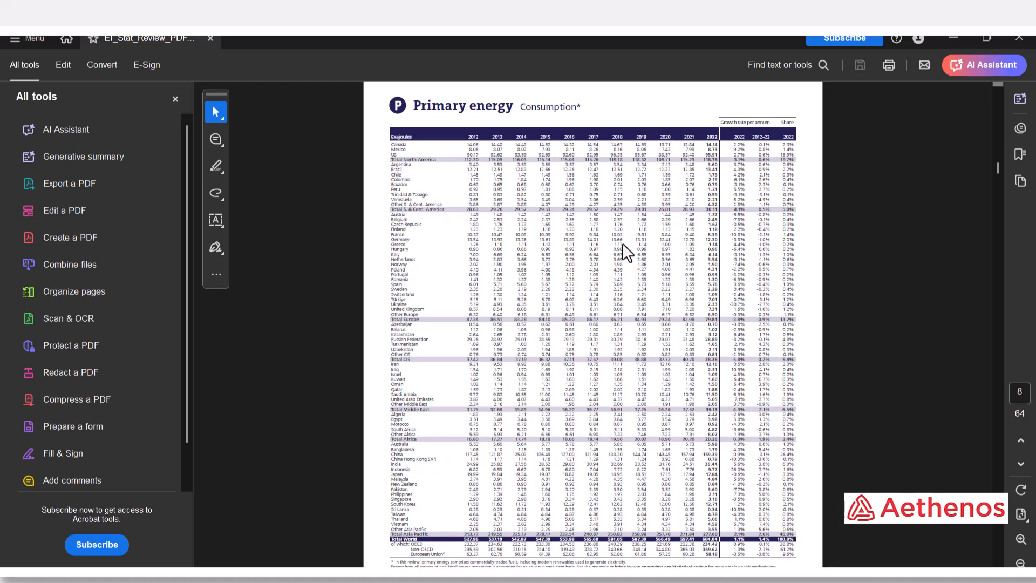
mouse_move(772, 533)
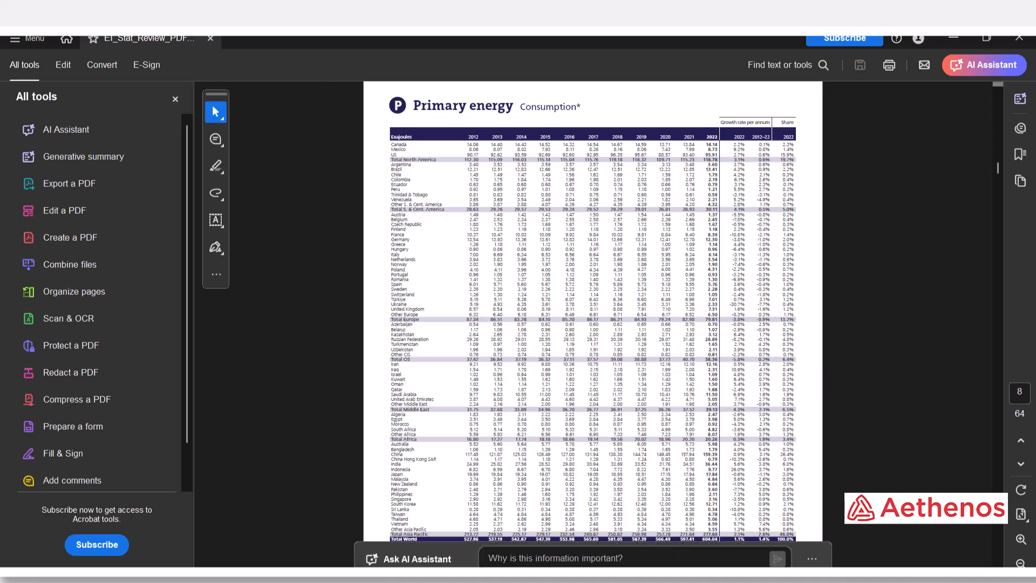
click(660, 557)
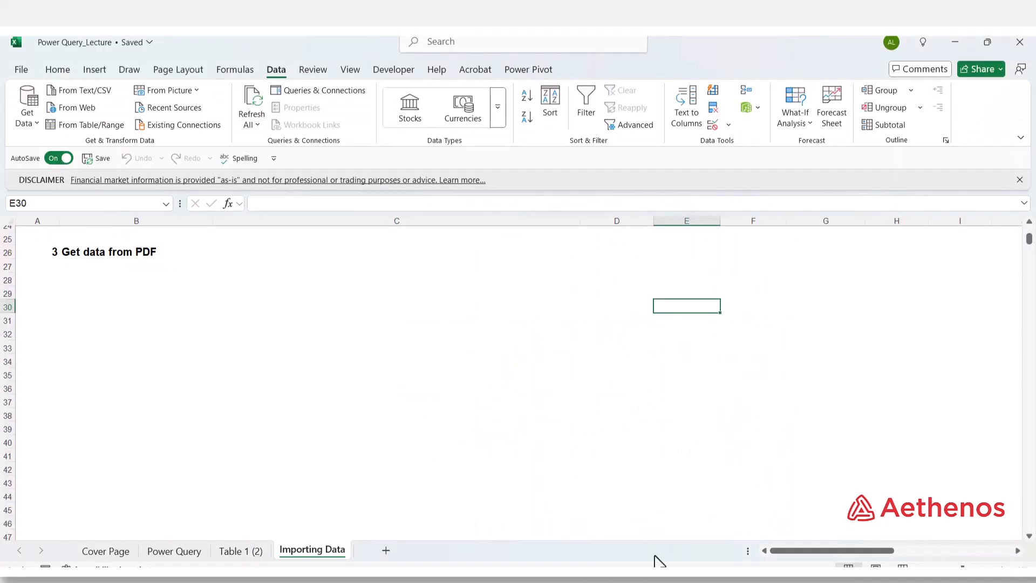
Start a PDF data import from cell C30 using the file EI_Stat_Review_PDF_single_3.
click(290, 311)
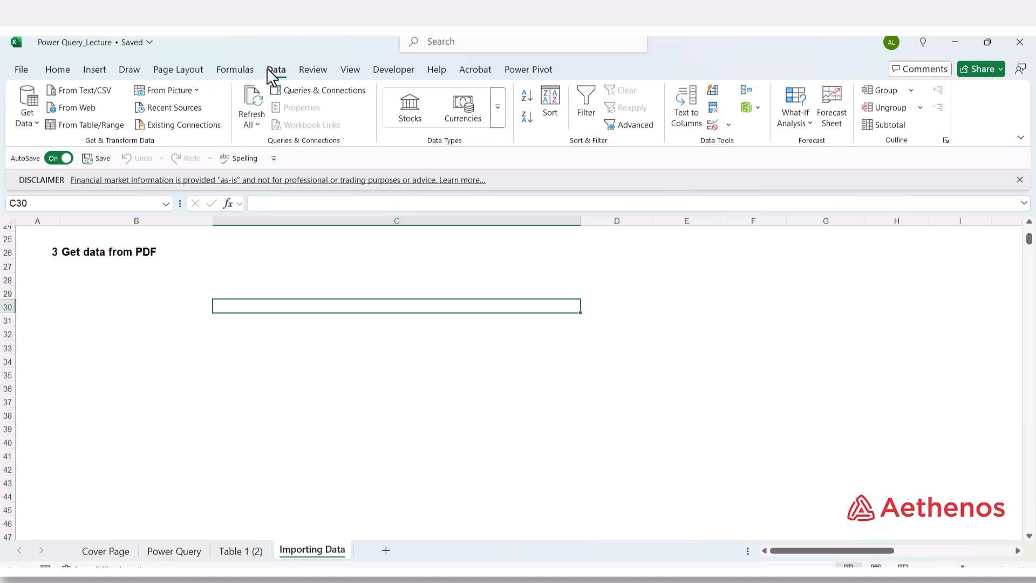
click(36, 123)
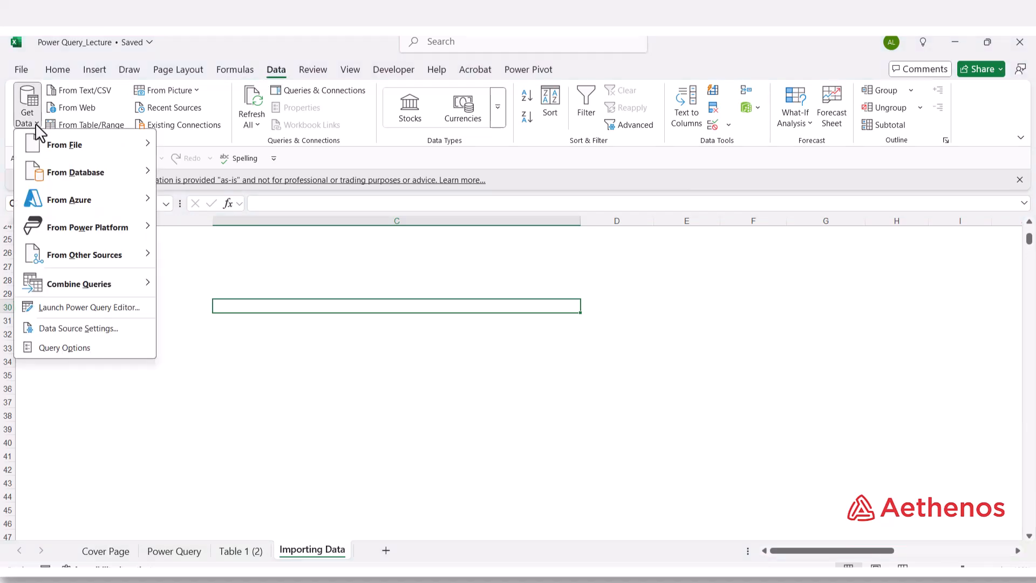
mouse_move(38, 147)
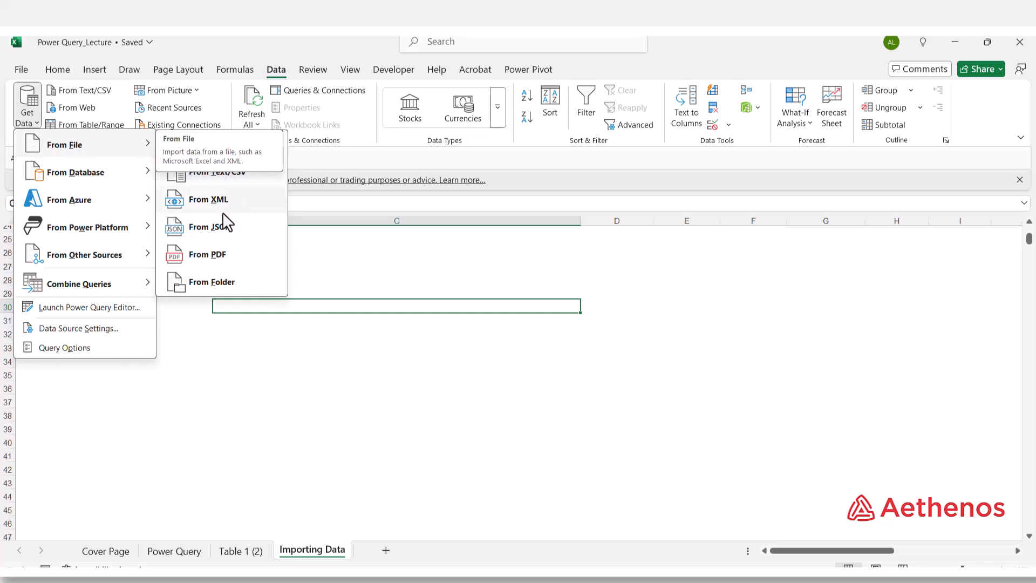
click(244, 266)
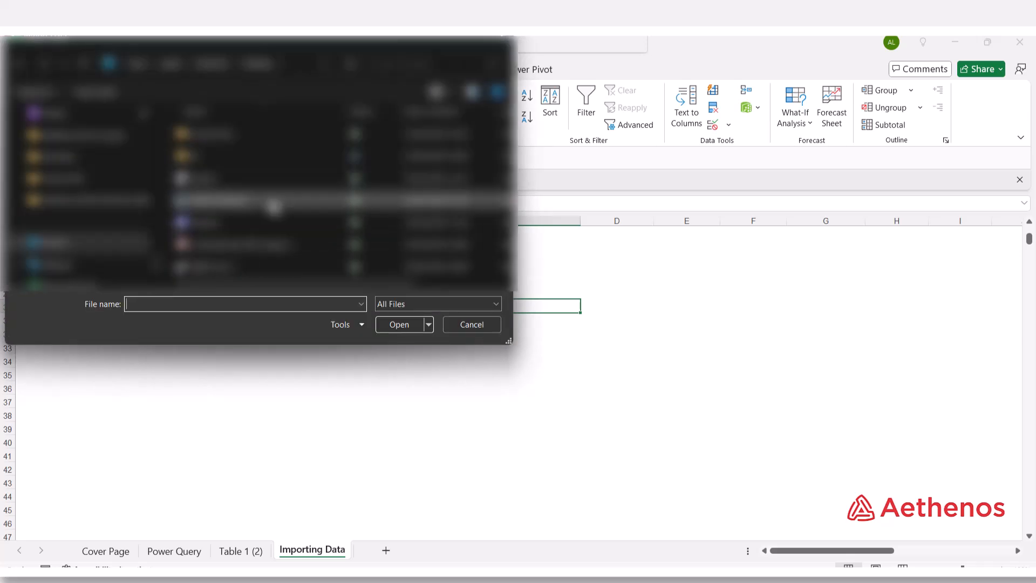
click(254, 251)
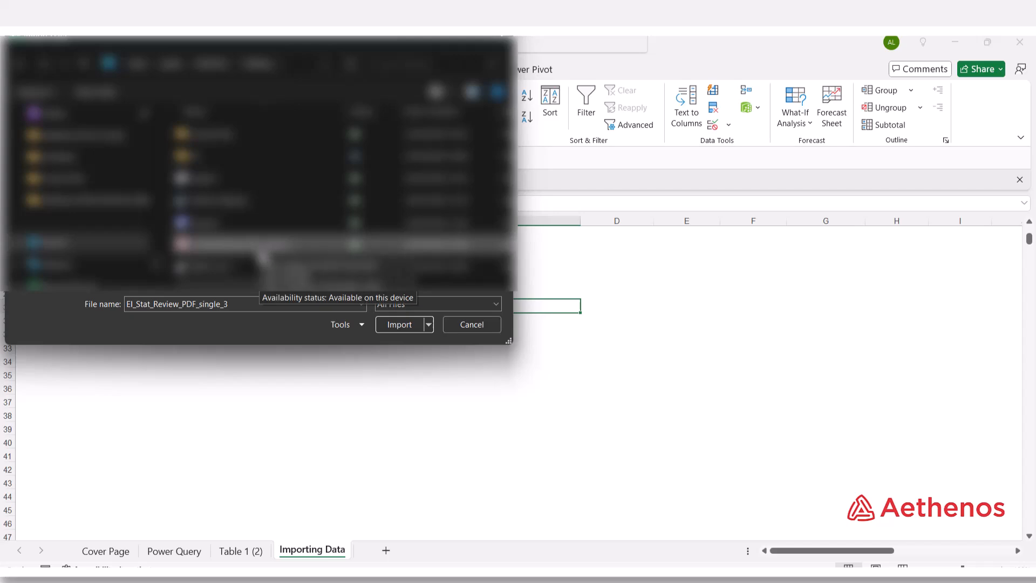
click(392, 327)
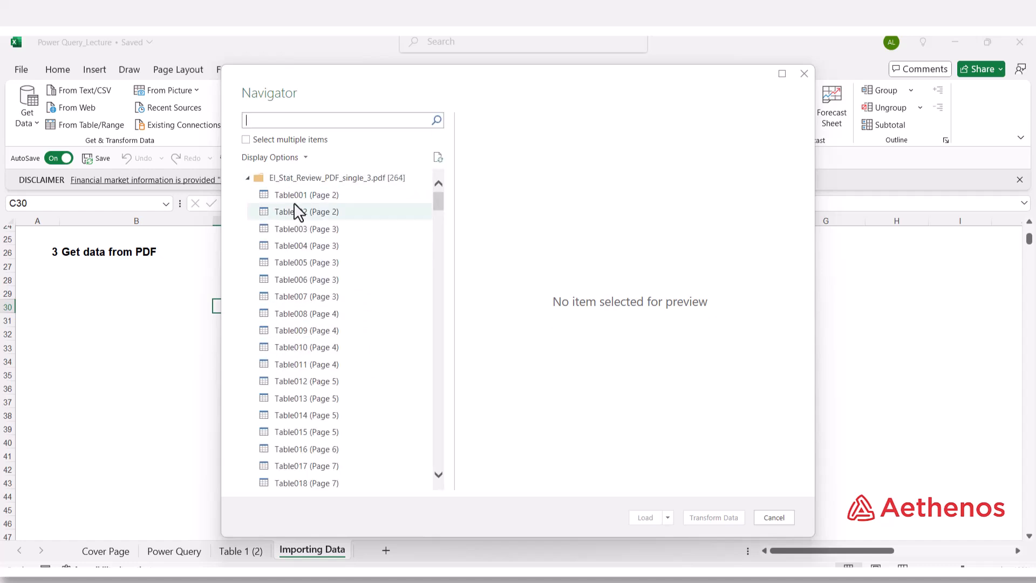
Preview Table006, Table009 and Table010 of the PDF while looking for the primary energy table.
click(296, 281)
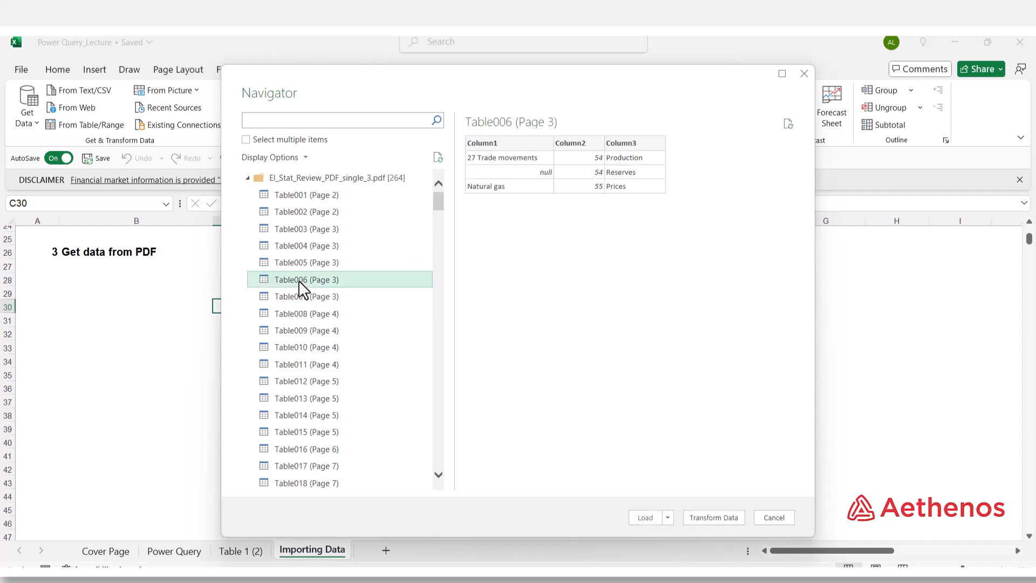
click(297, 330)
click(292, 349)
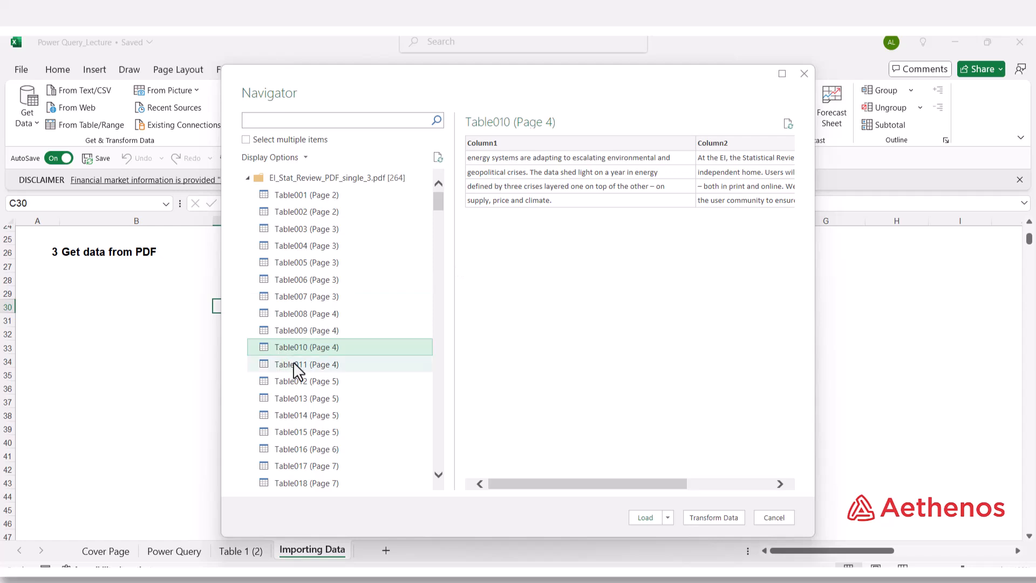
scroll(302, 335, down, 2)
scroll(305, 330, down, 2)
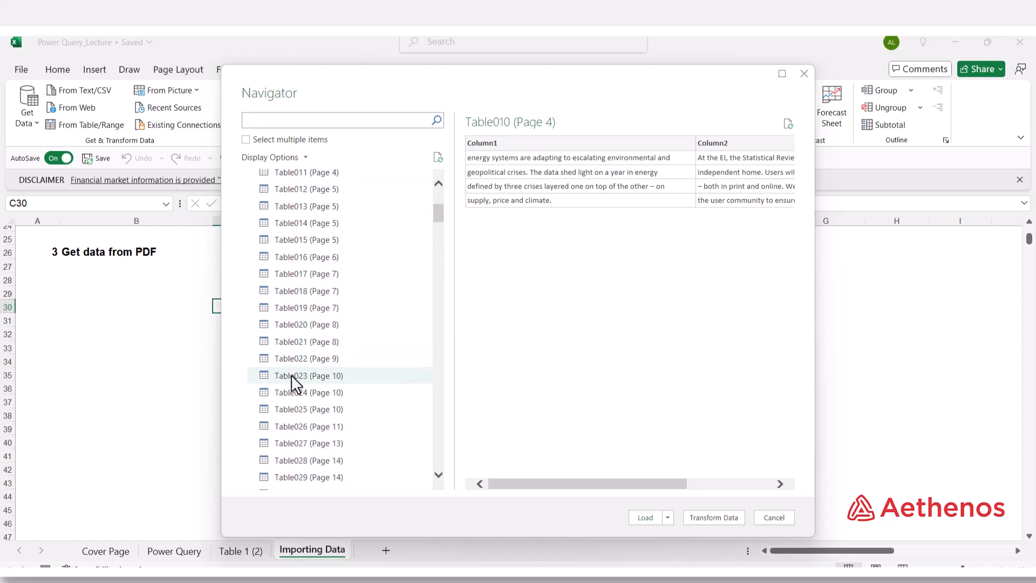
Select Table024 (Page 10), check its preview, and load it into the workbook.
click(294, 393)
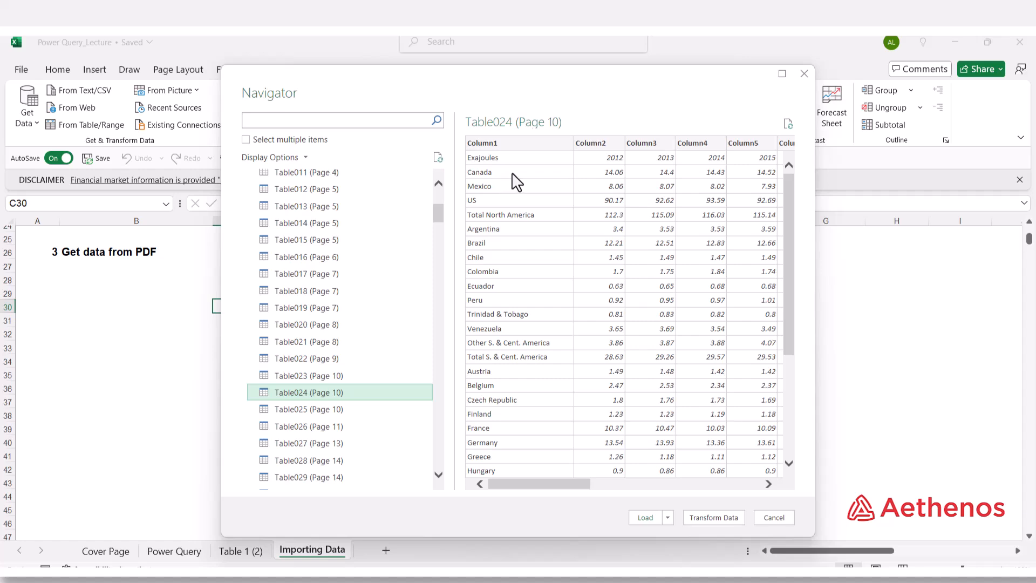
click(803, 577)
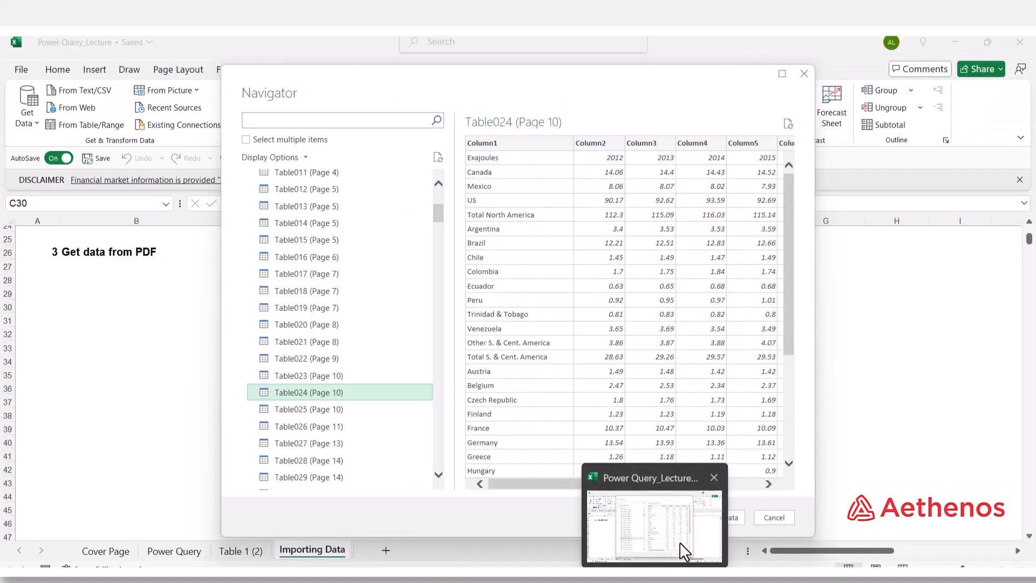
click(679, 542)
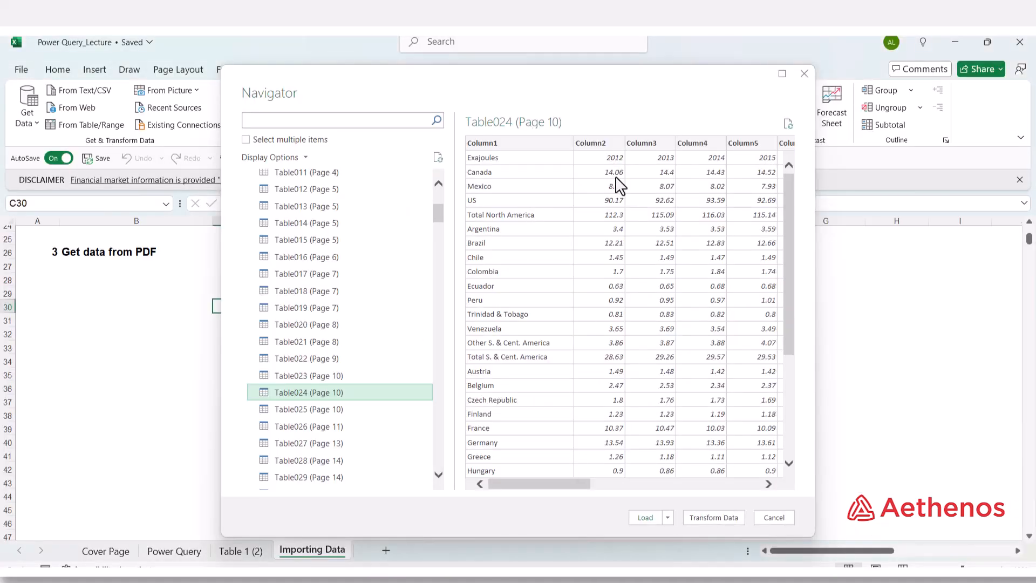
drag(553, 483, 522, 473)
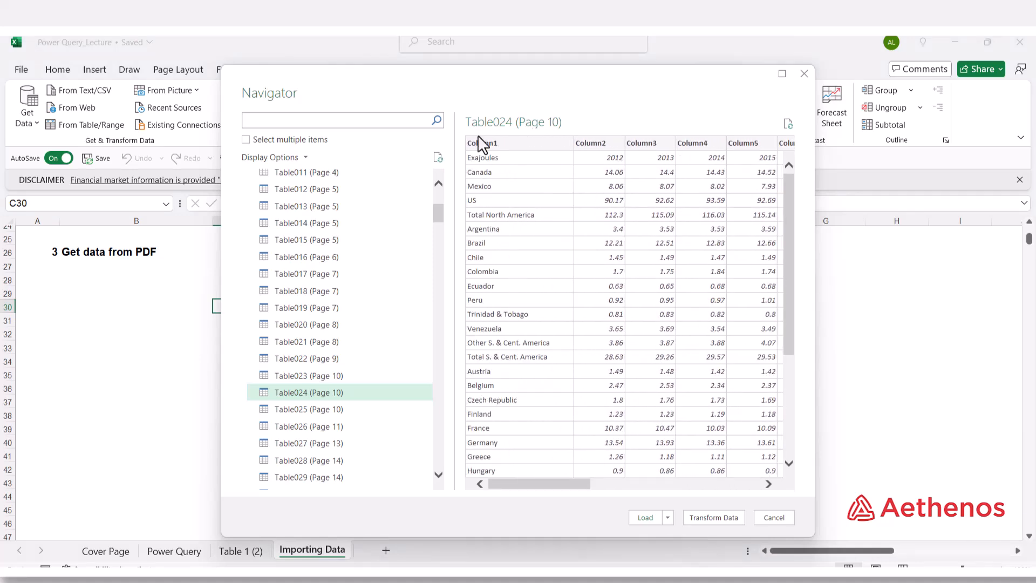
click(406, 392)
click(642, 519)
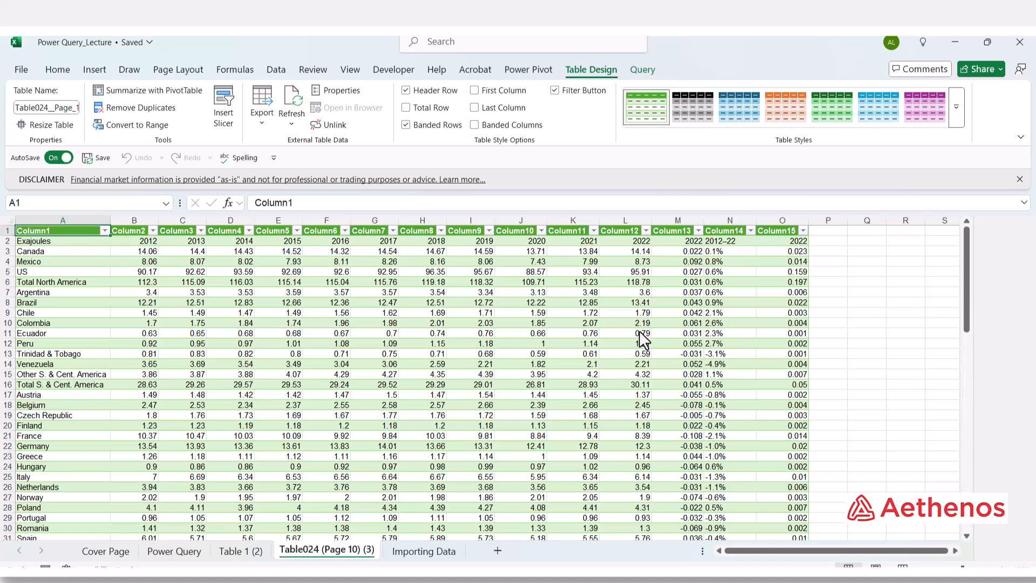
Review the imported primary energy table from its first row down to the European Union row.
scroll(639, 330, down, 12)
scroll(639, 331, up, 12)
click(267, 325)
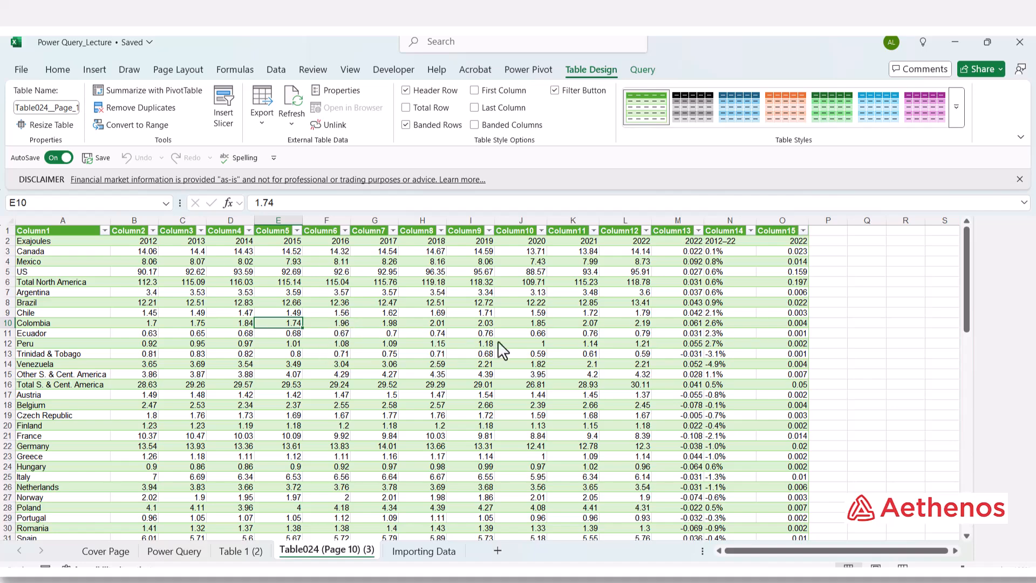
click(833, 324)
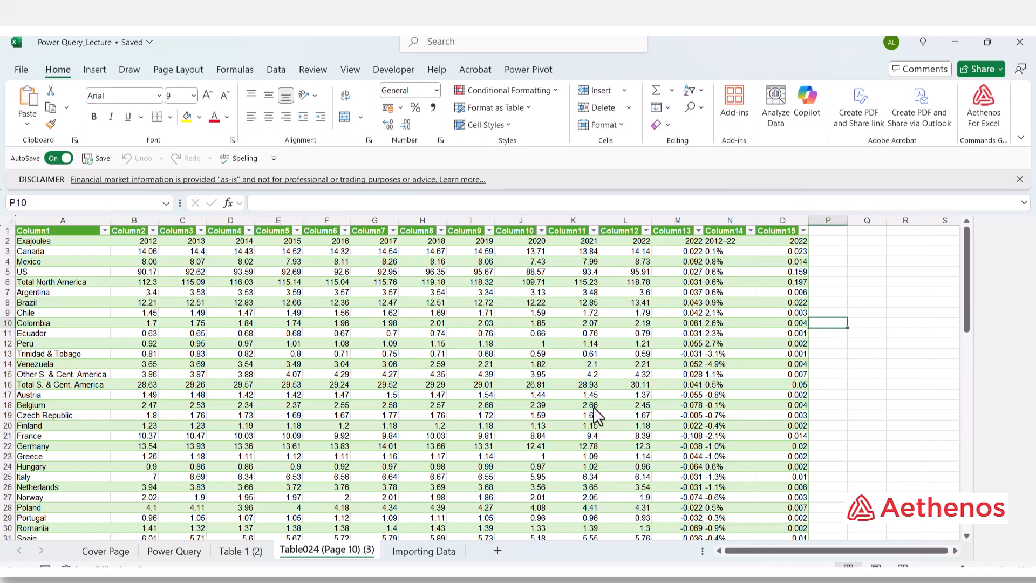
scroll(594, 407, down, 18)
scroll(594, 410, down, 5)
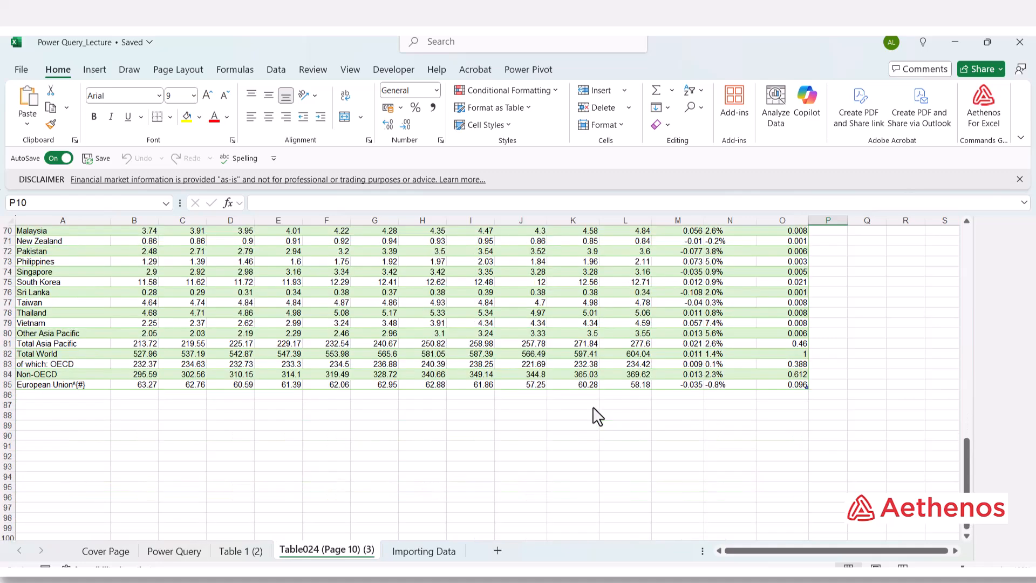
scroll(594, 416, up, 20)
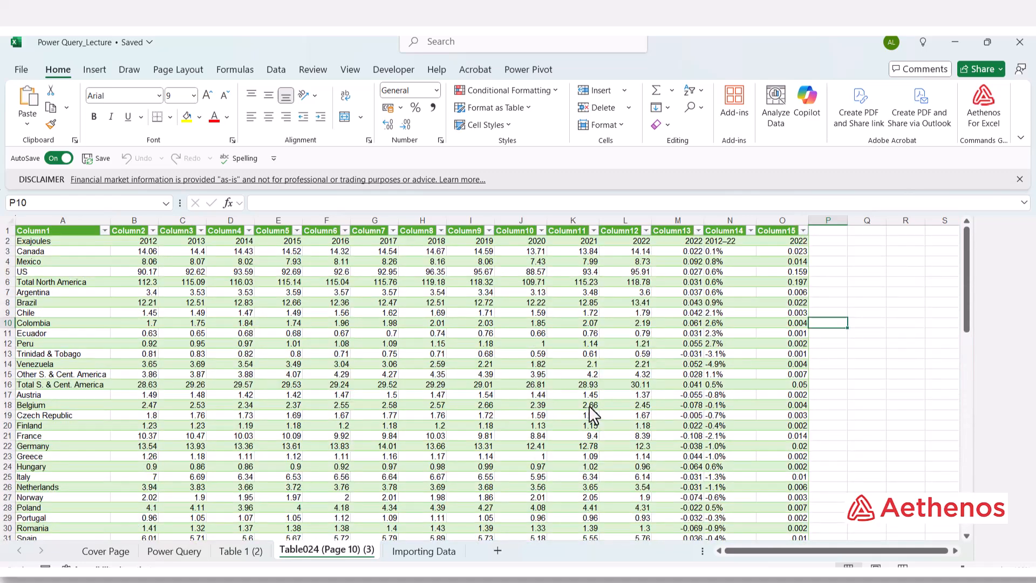
click(850, 351)
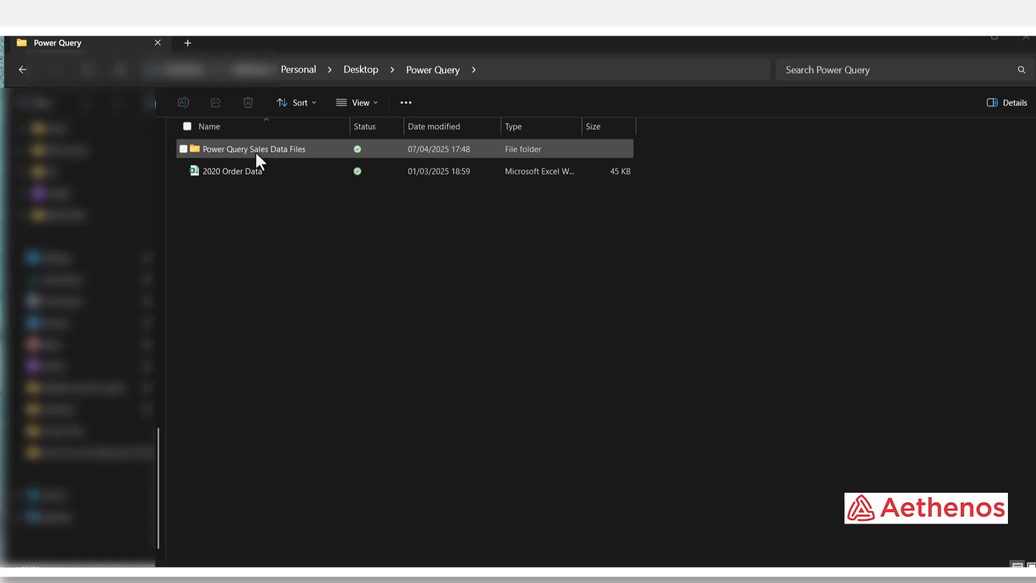
Open the 2017 Order Data workbook from the Power Query Sales Data Files folder.
double_click(280, 150)
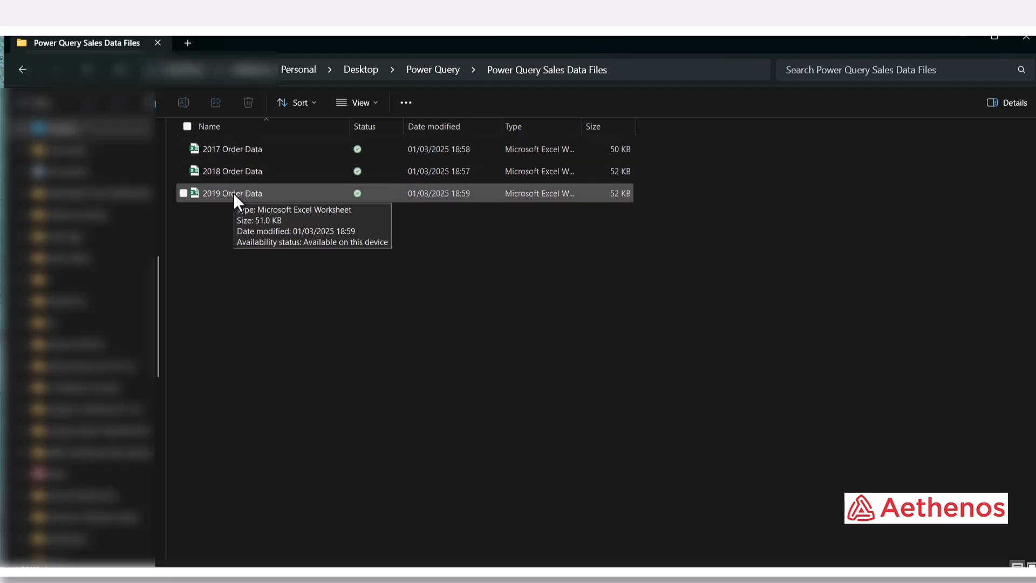
click(243, 150)
double_click(244, 150)
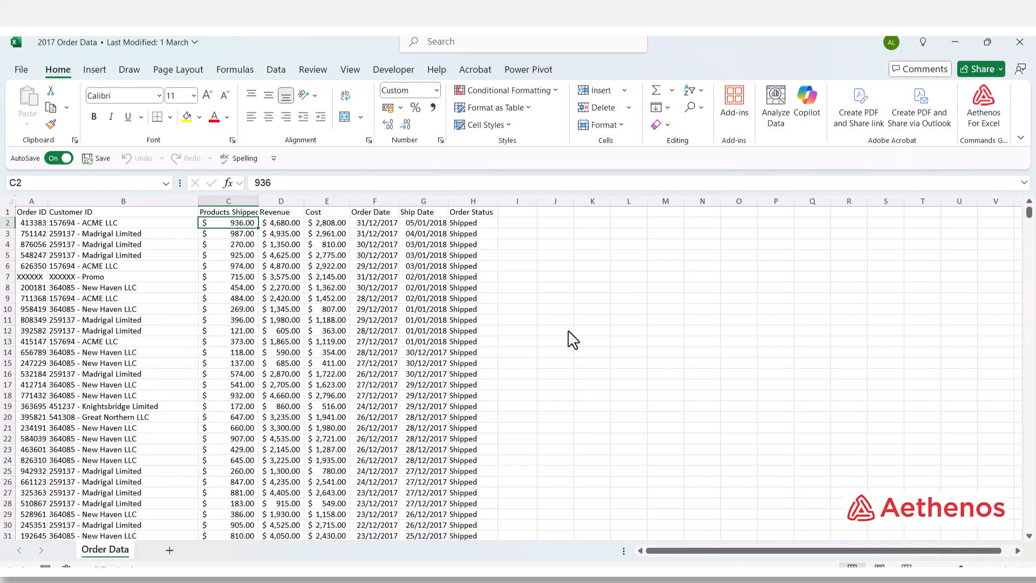
Review the column headers of the 2017 order data, from Order ID through Order Status.
ctrl+scroll(712, 435, up, 1)
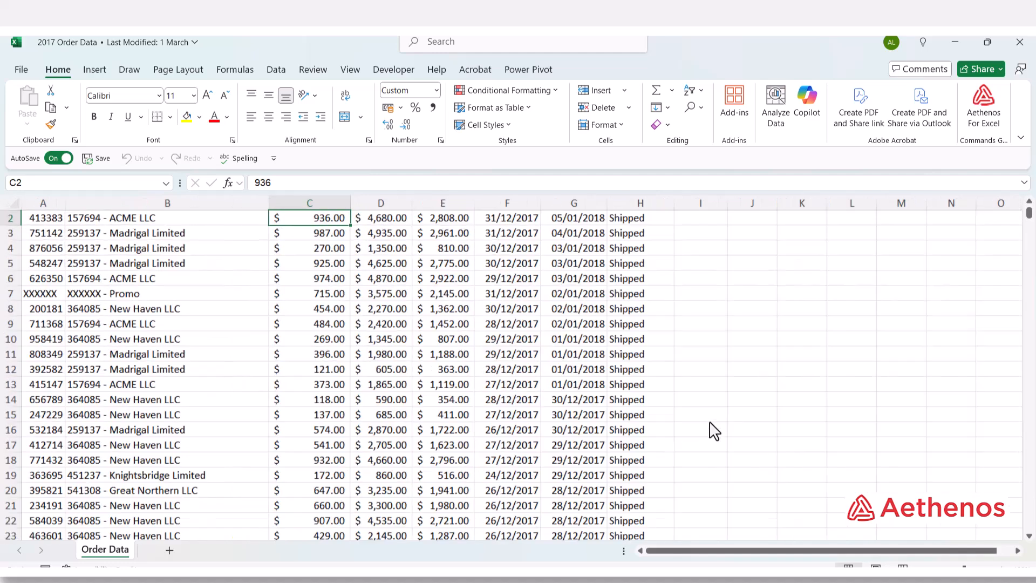
ctrl+scroll(726, 441, up, 2)
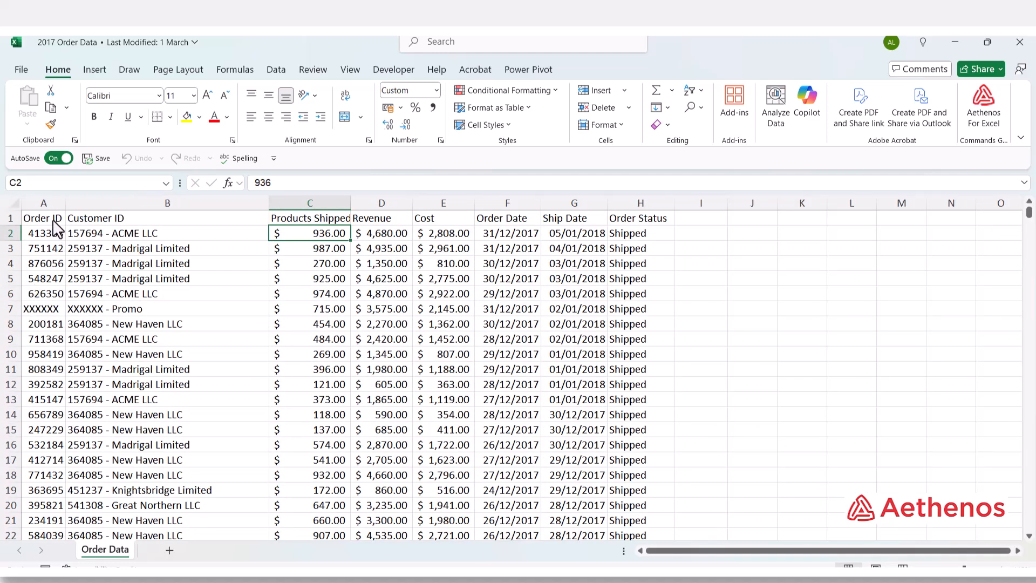
click(109, 222)
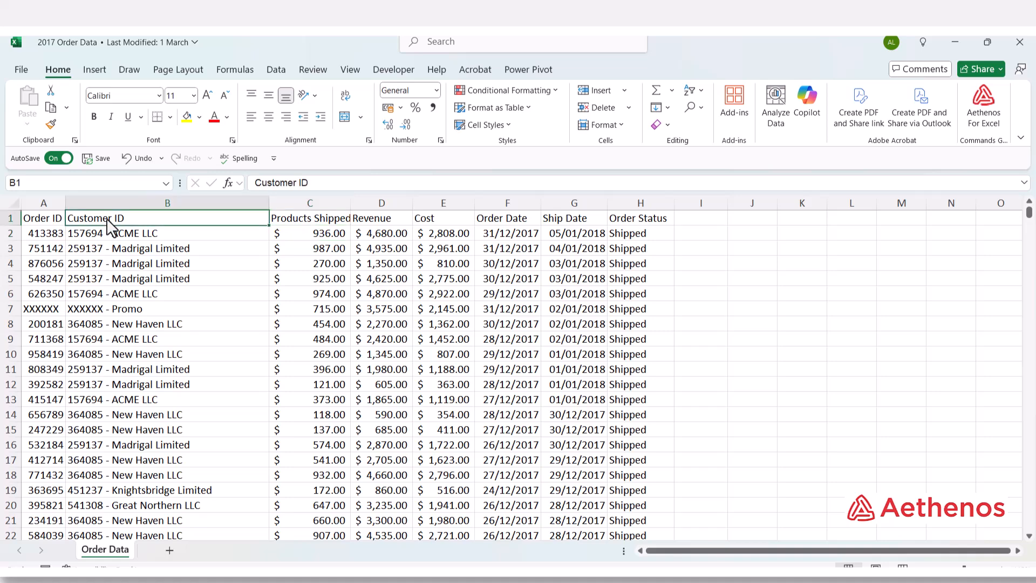
click(295, 219)
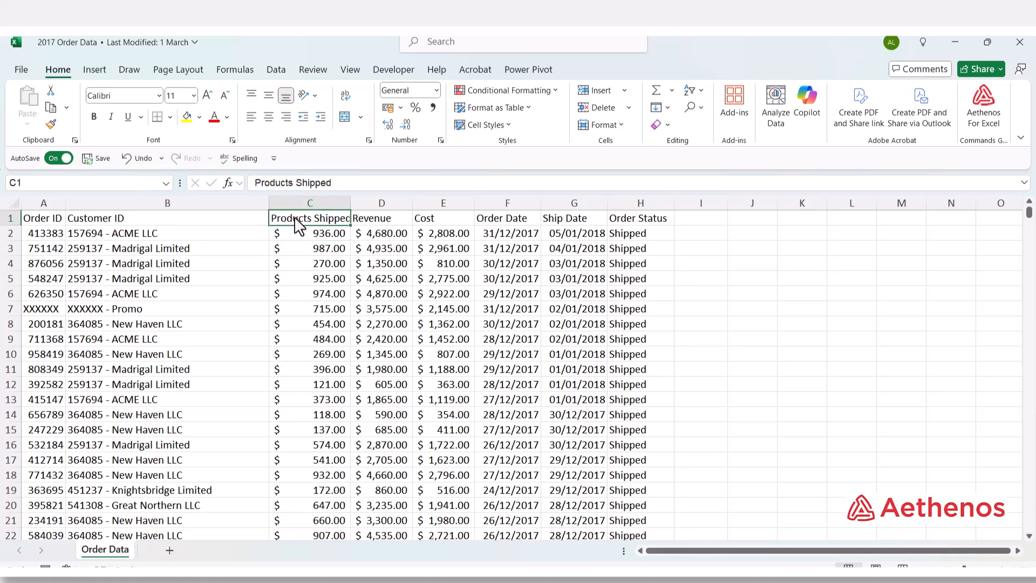
click(372, 222)
click(430, 222)
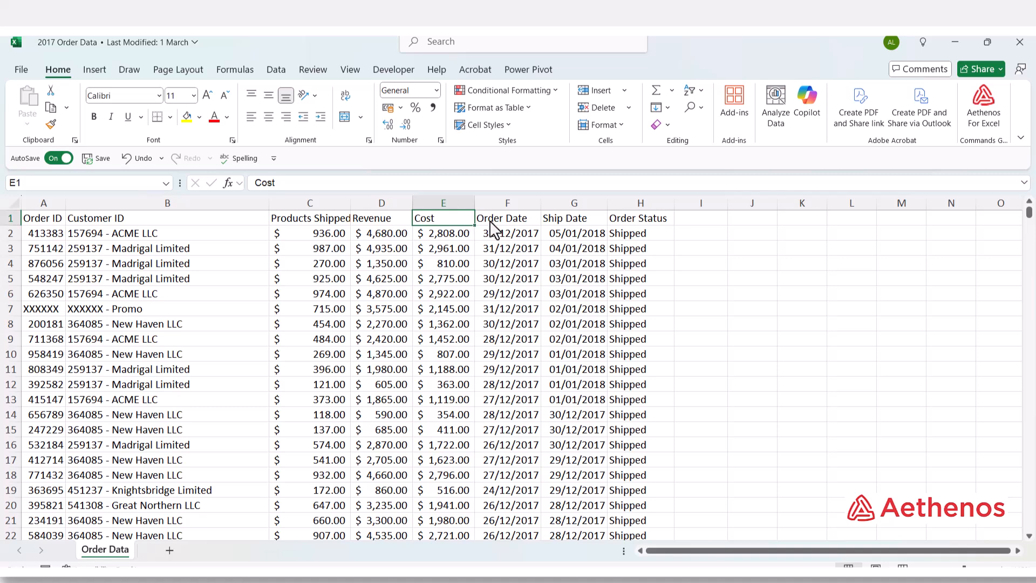
click(489, 223)
click(567, 224)
click(649, 218)
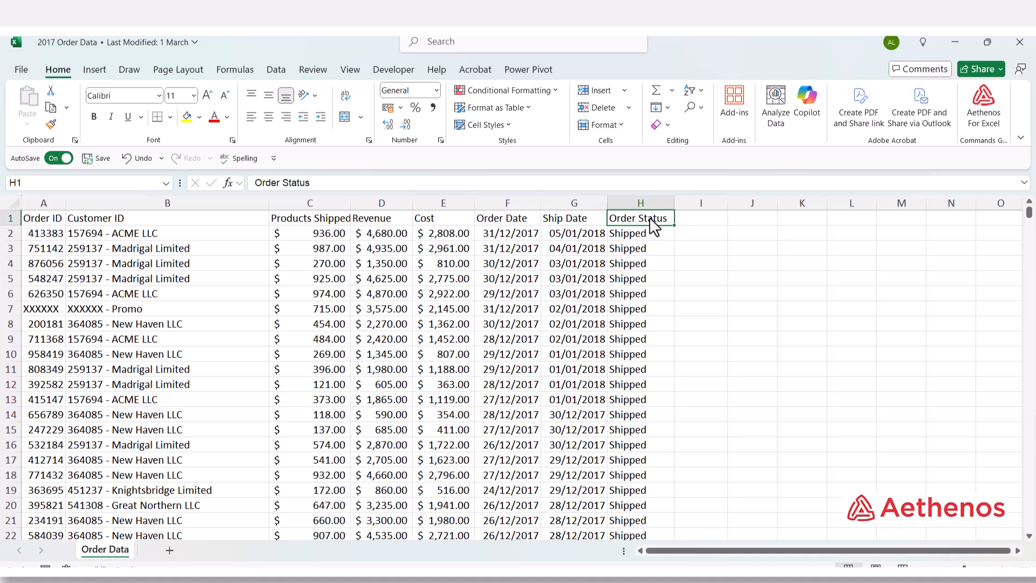
Examine how the Customer ID entries combine number and name, and how the Products Shipped values are formatted.
click(136, 222)
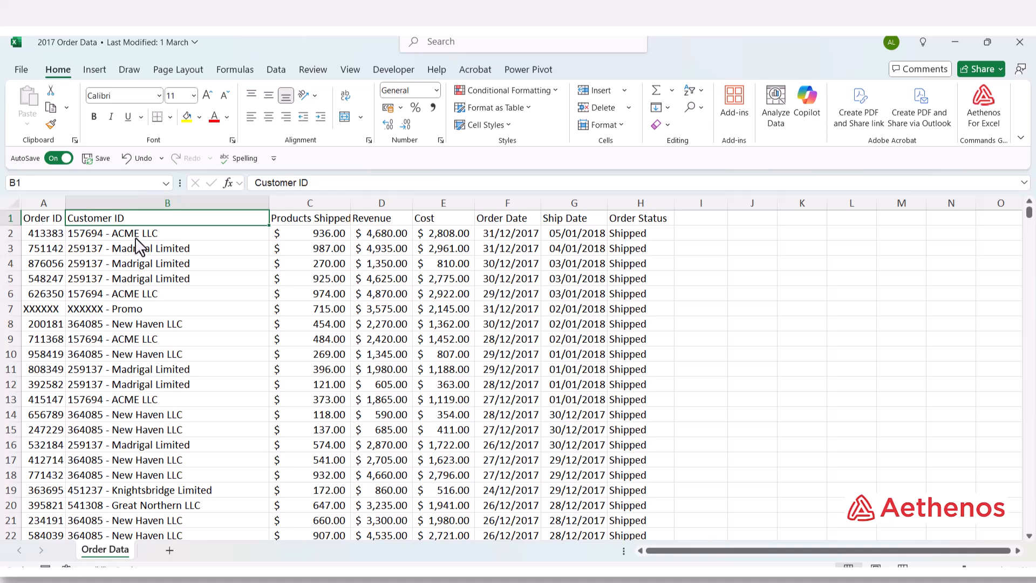
click(113, 238)
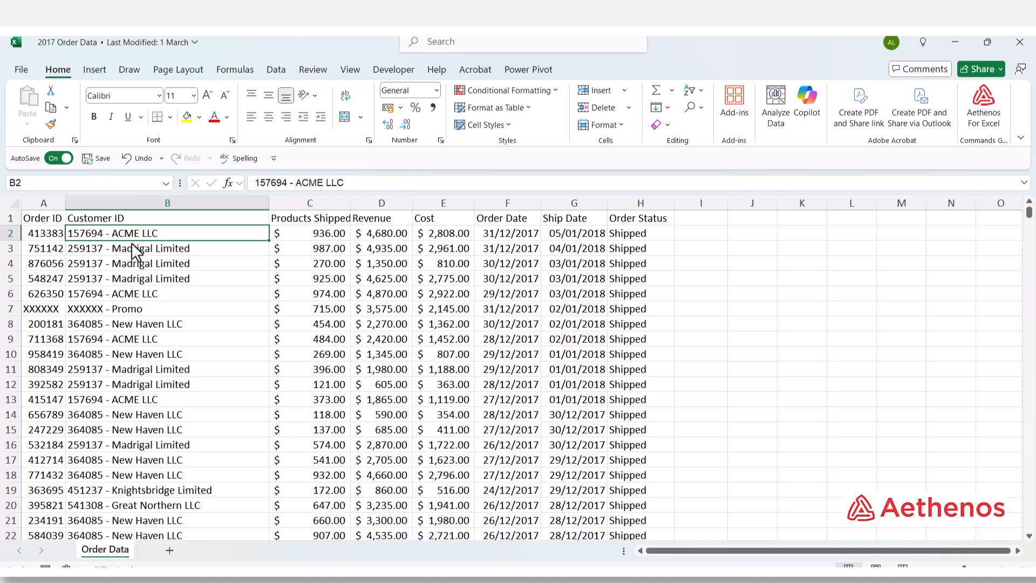
click(312, 223)
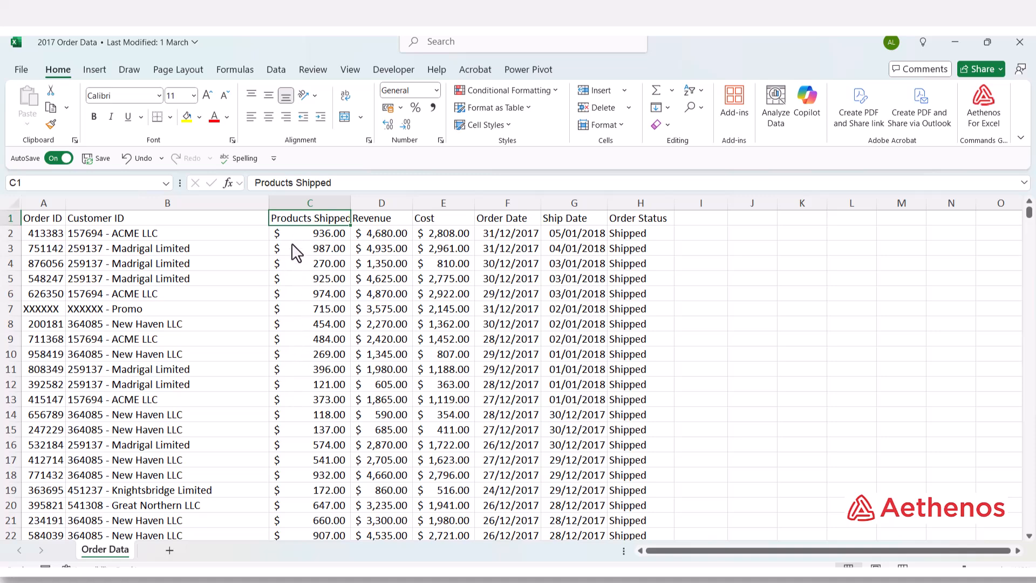
key(Down)
key(Down)
key(Down)
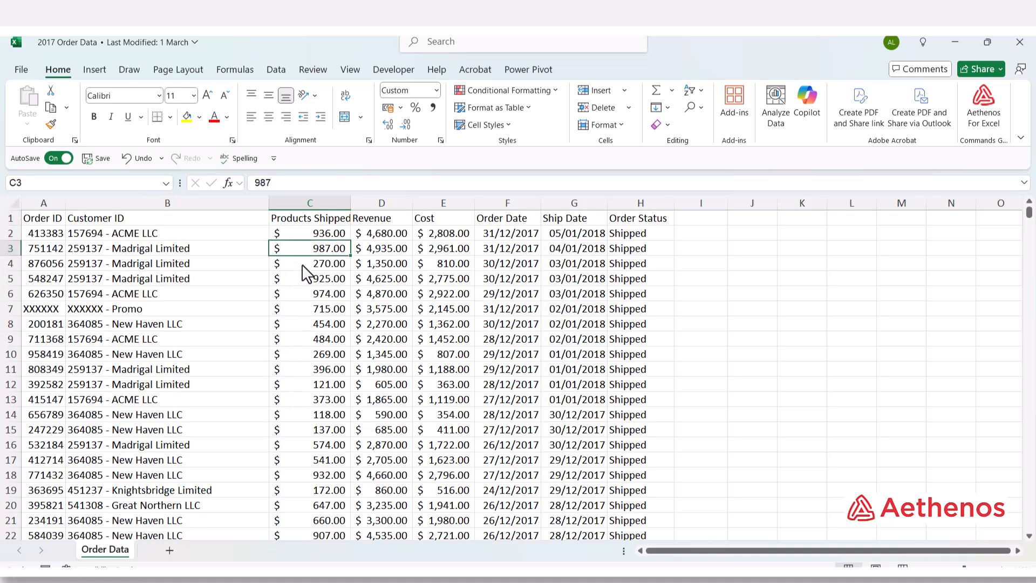
key(Up)
key(Up)
key(Down)
key(Down)
key(Down)
click(311, 237)
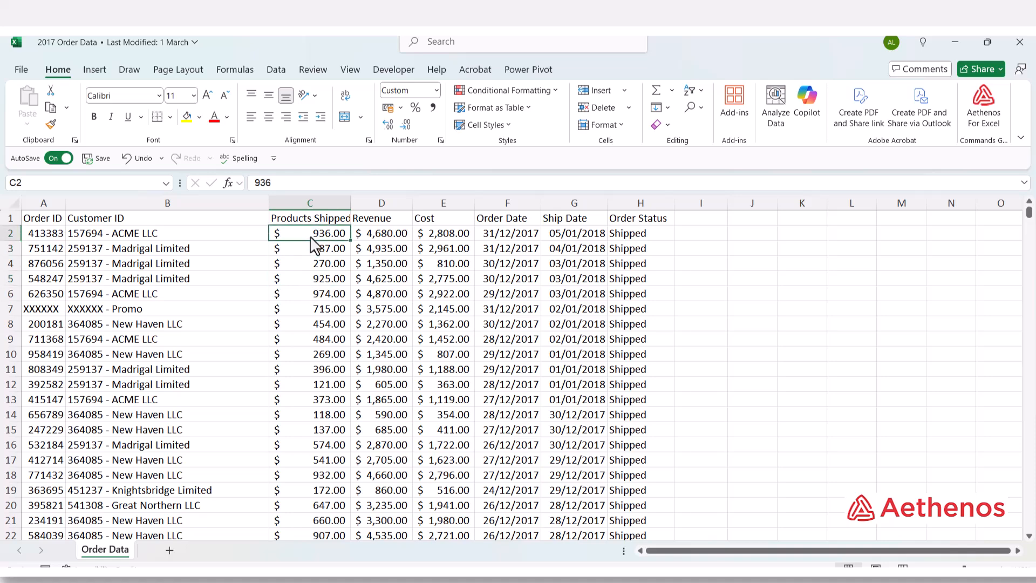
Check the Revenue, Cost, Order Date and Ship Date columns of the 2017 order data.
click(392, 223)
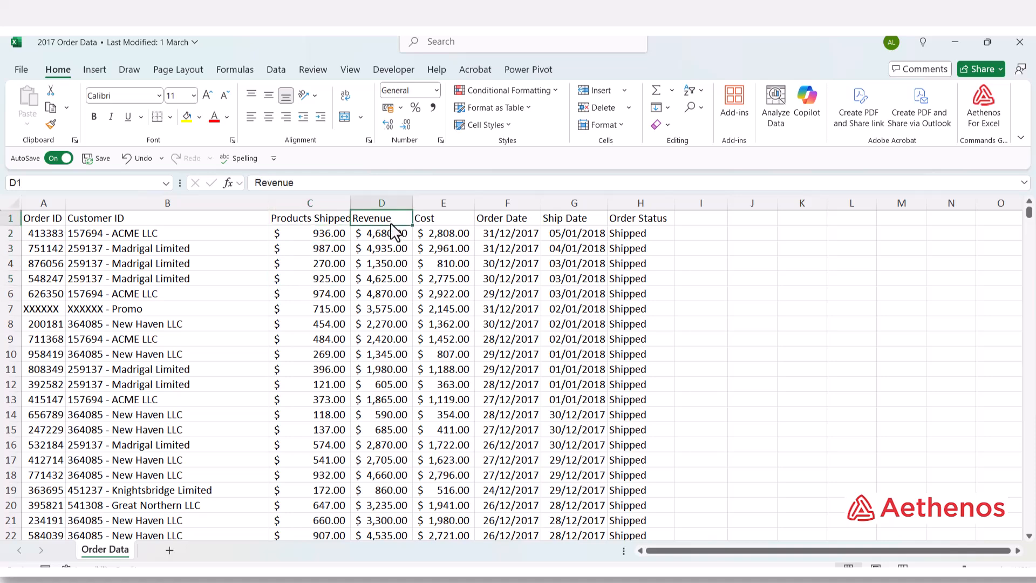
click(430, 223)
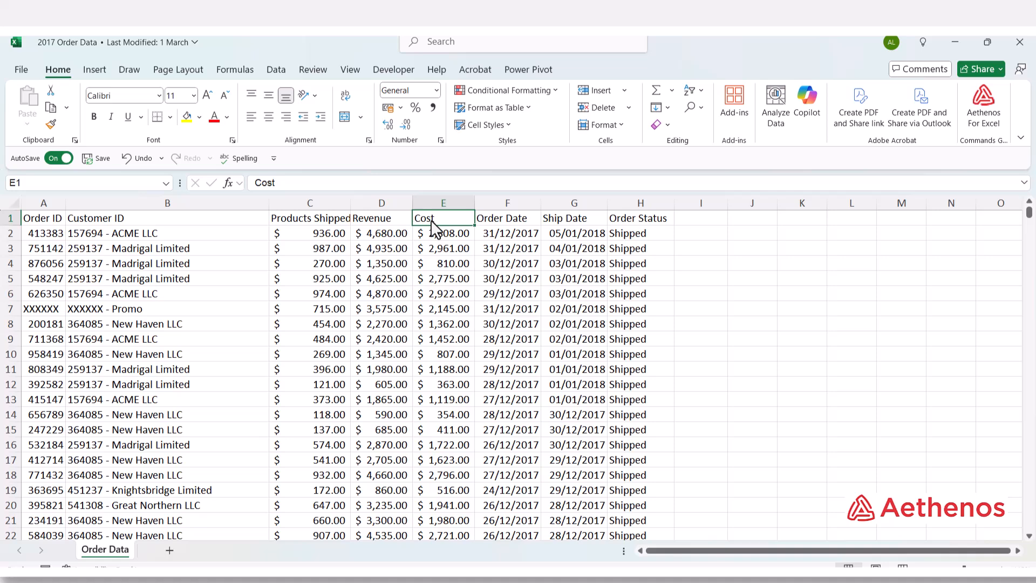
click(495, 218)
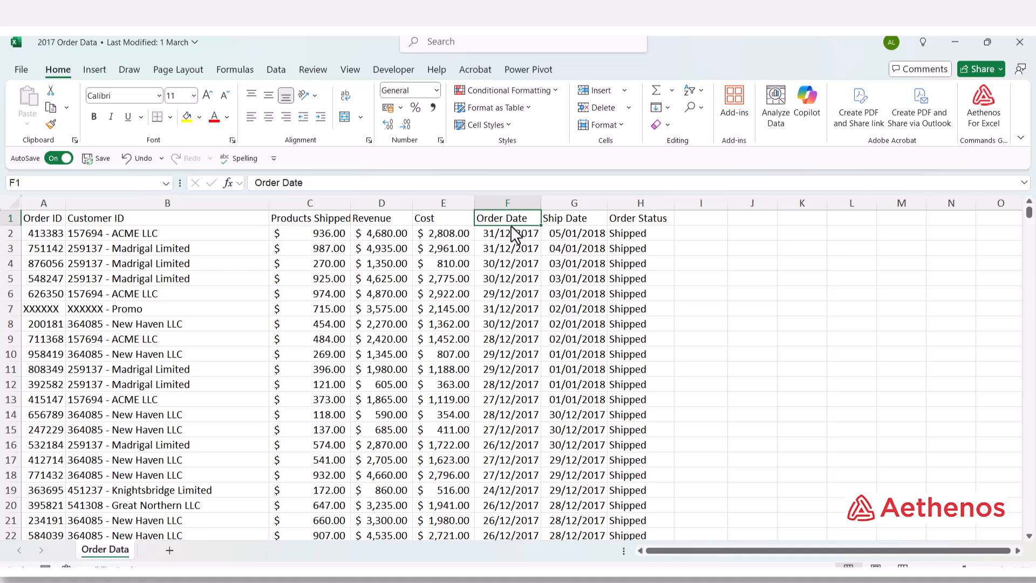
click(560, 219)
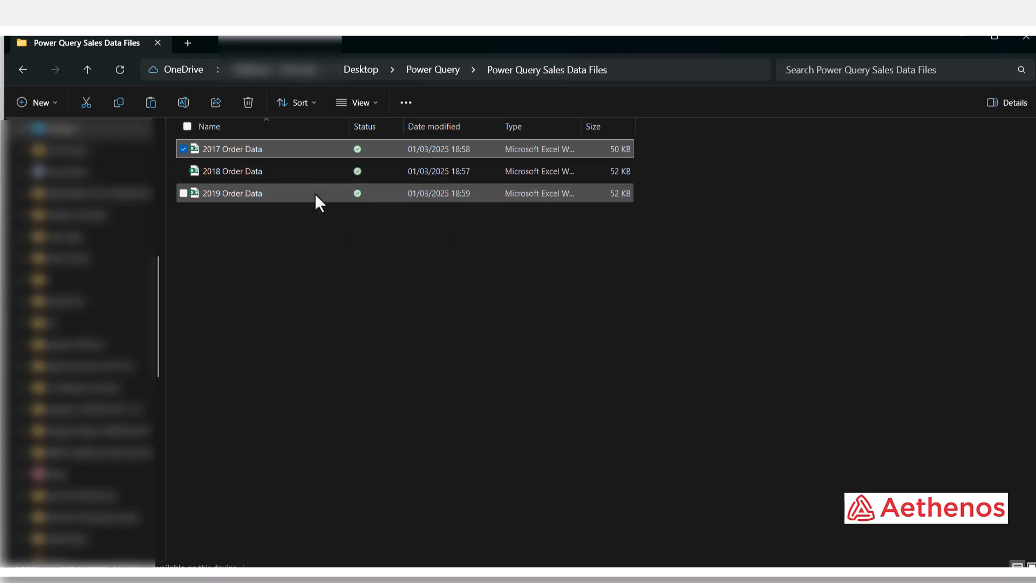
Switch back to the 2017 Order Data workbook and close it.
mouse_move(685, 577)
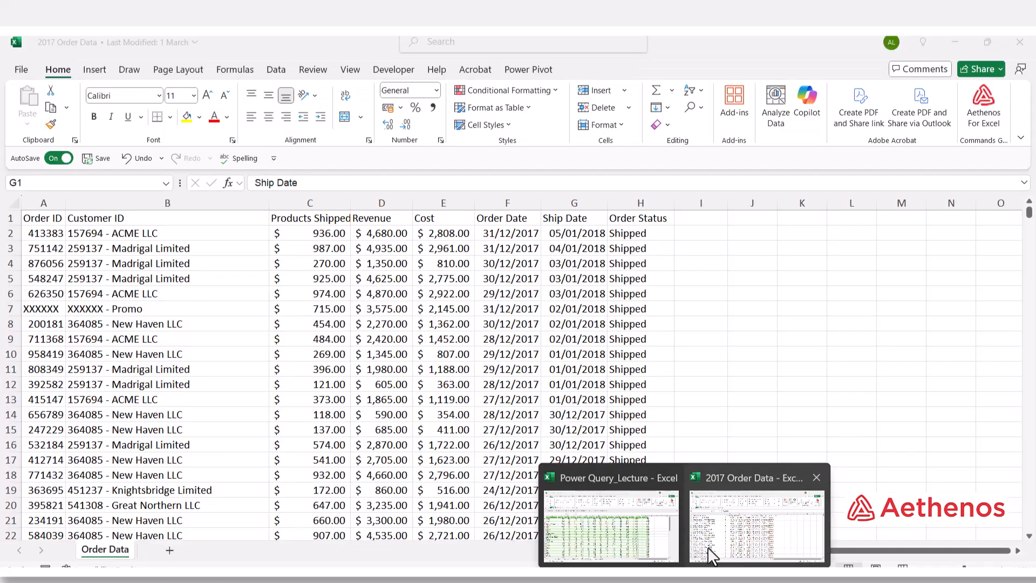
click(708, 546)
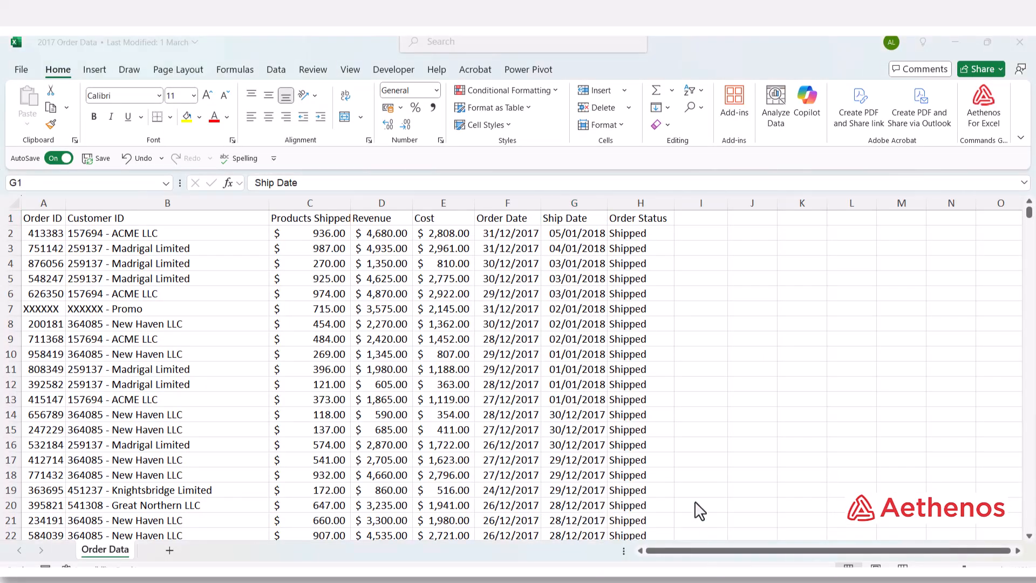
key(alt+Tab)
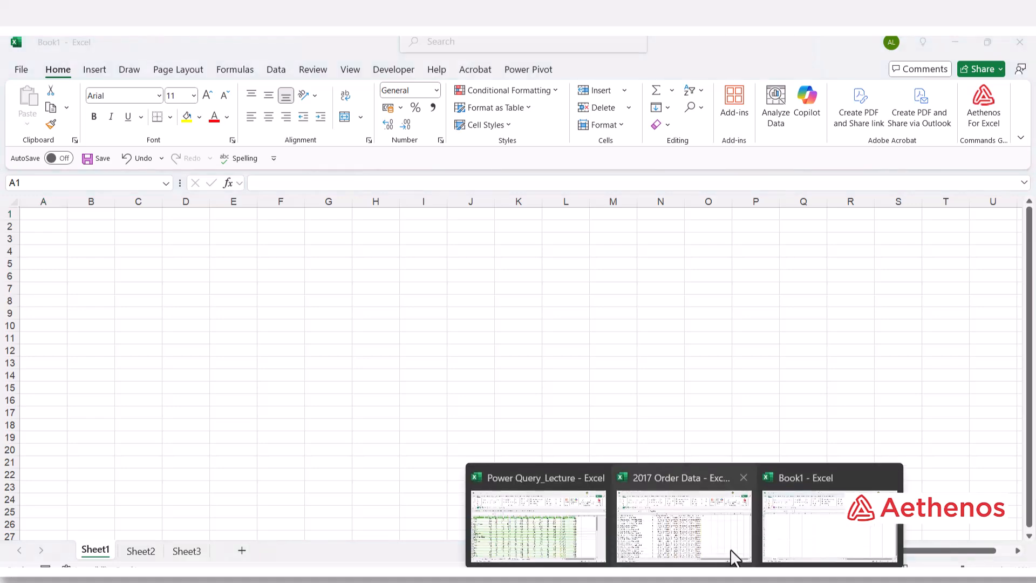
click(736, 551)
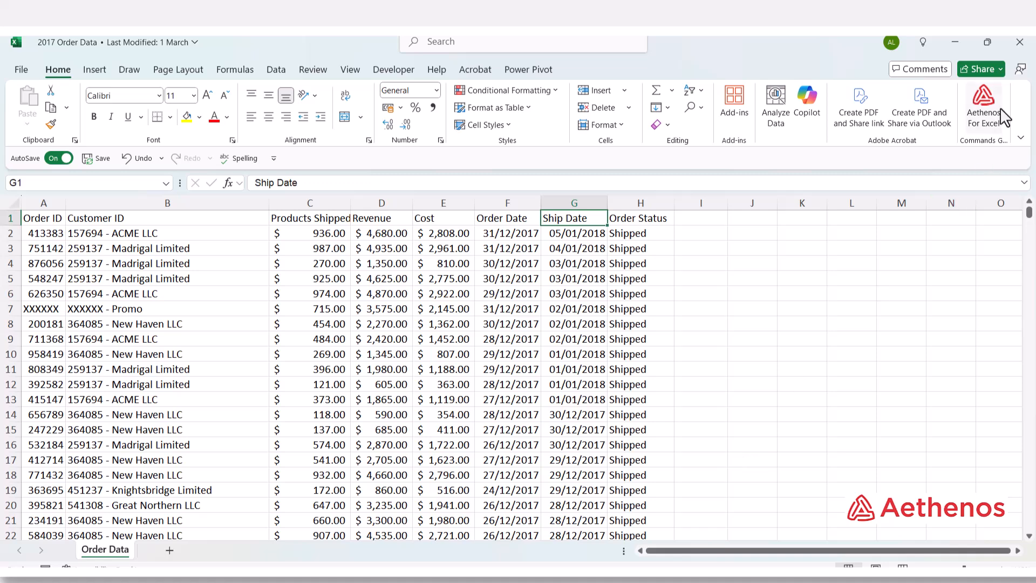
click(1020, 42)
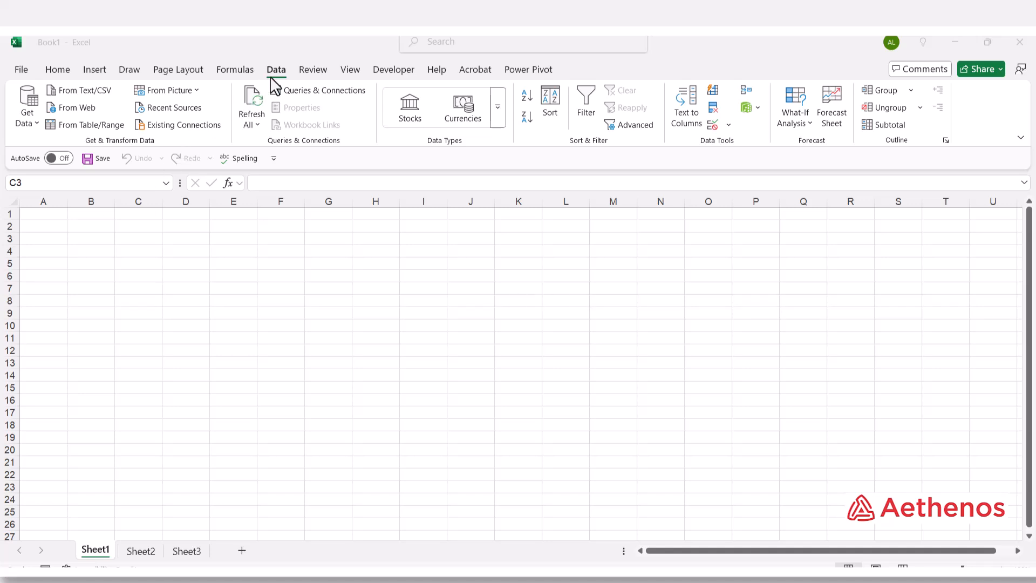
Start a From Folder data import in Book1 and copy the address of the Power Query folder in File Explorer.
click(33, 120)
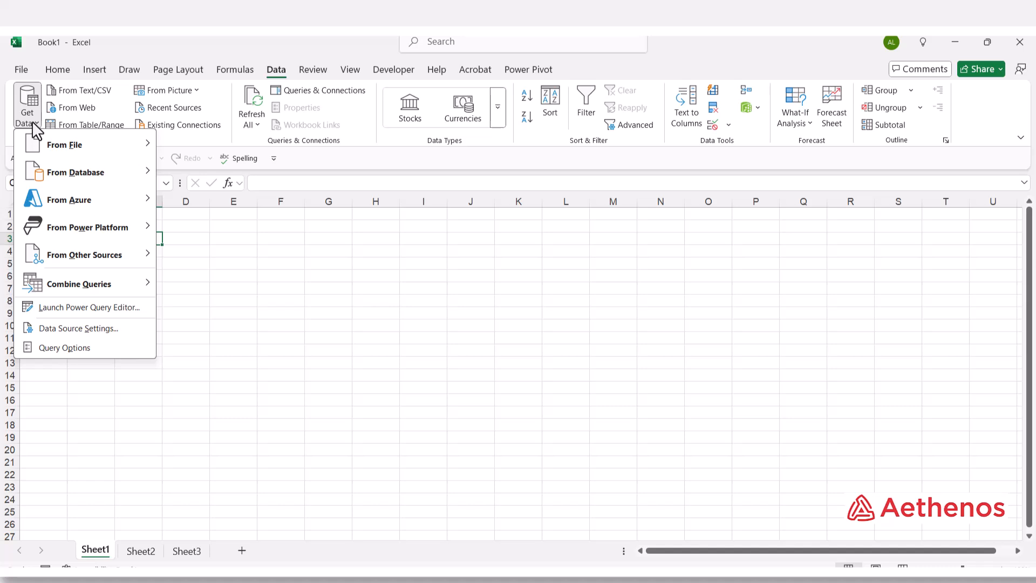
mouse_move(39, 146)
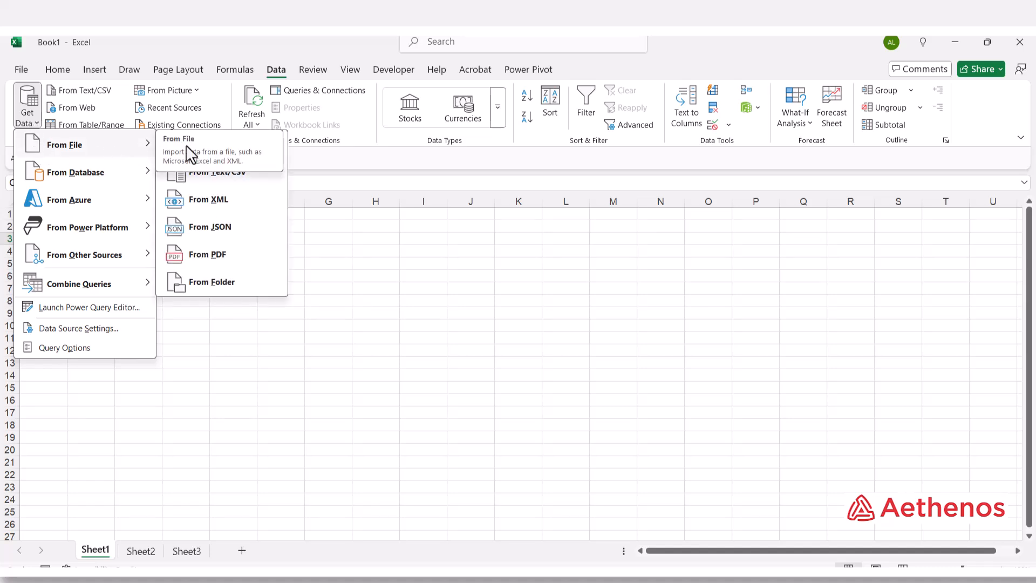
click(219, 283)
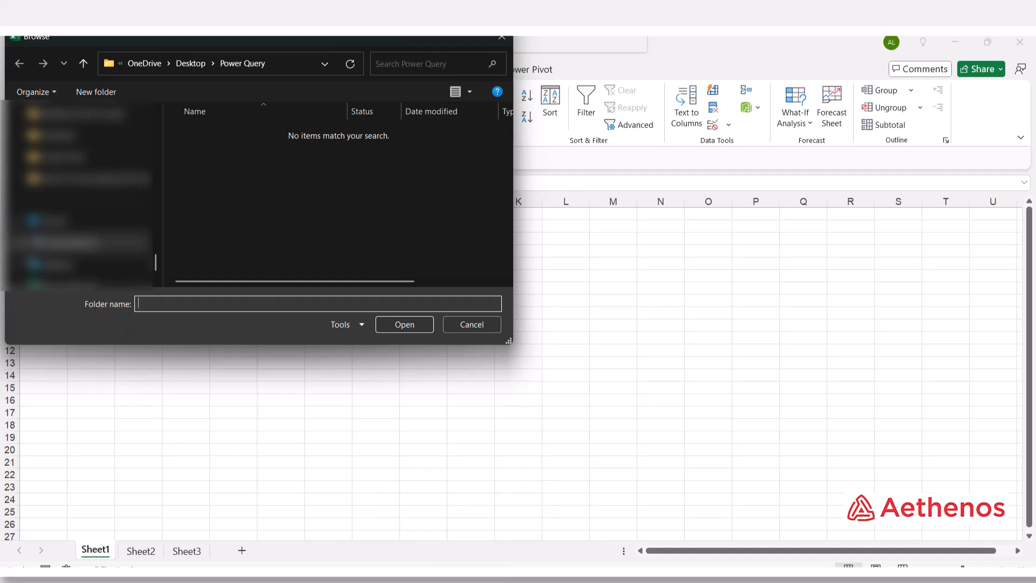
click(440, 537)
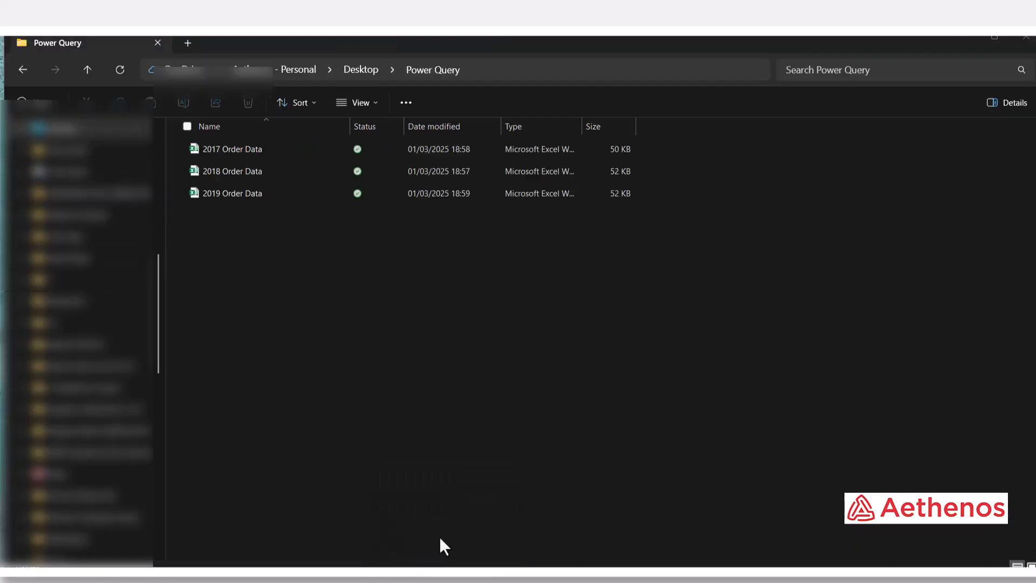
right_click(440, 70)
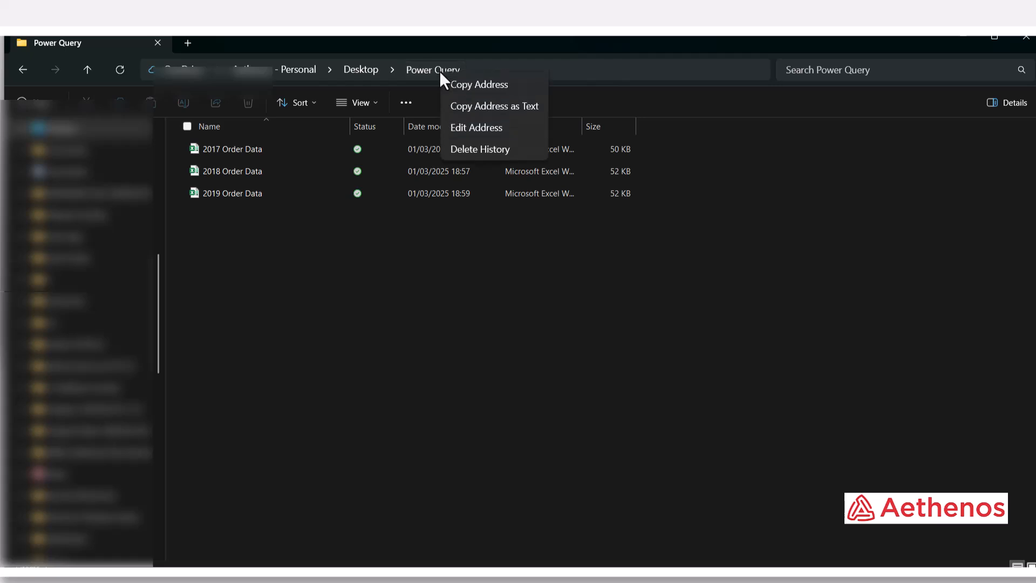
click(463, 86)
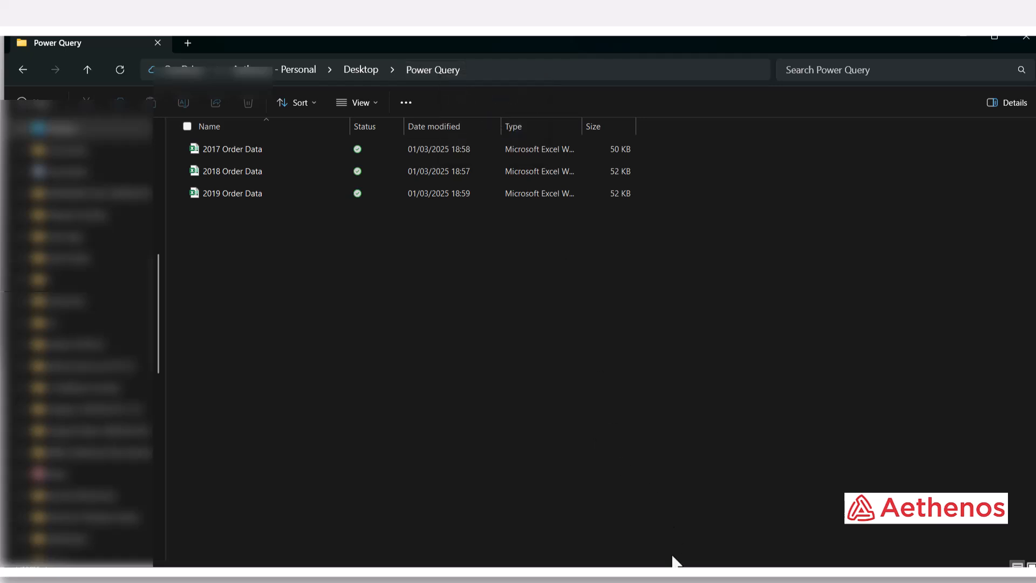
Return to the folder import and open the Power Query folder using its copied path.
mouse_move(678, 561)
click(726, 553)
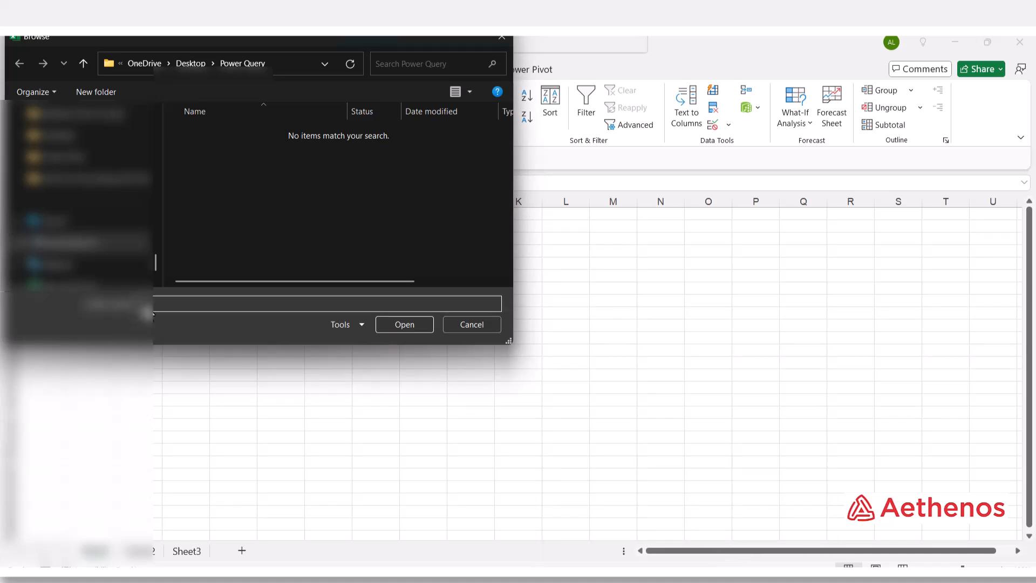
right_click(153, 308)
click(174, 354)
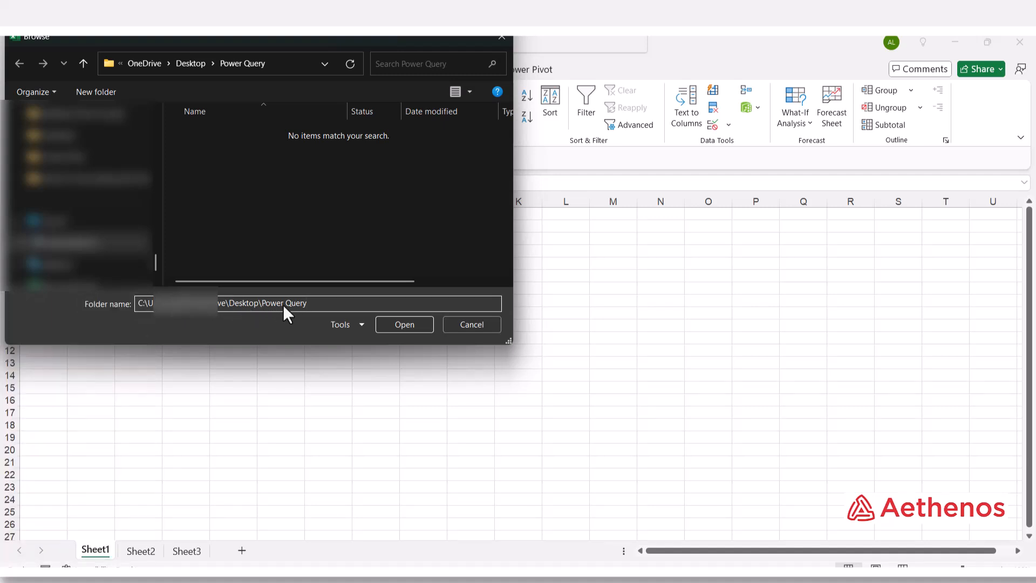
click(397, 326)
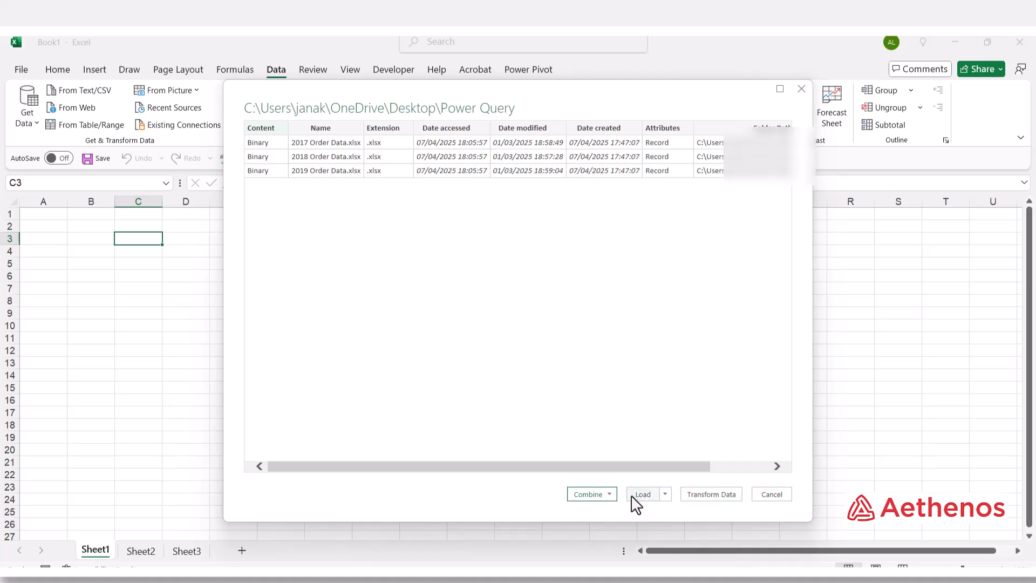
Combine and transform the folder's files, choosing 2017 Order Data.xlsx as the sample file and Order Data as the object to extract.
click(610, 494)
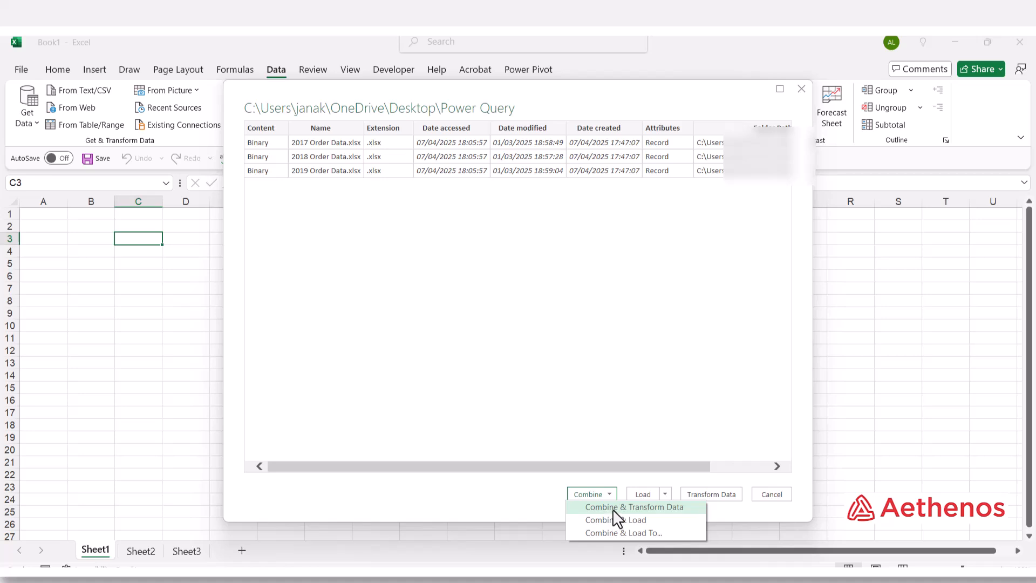
click(652, 510)
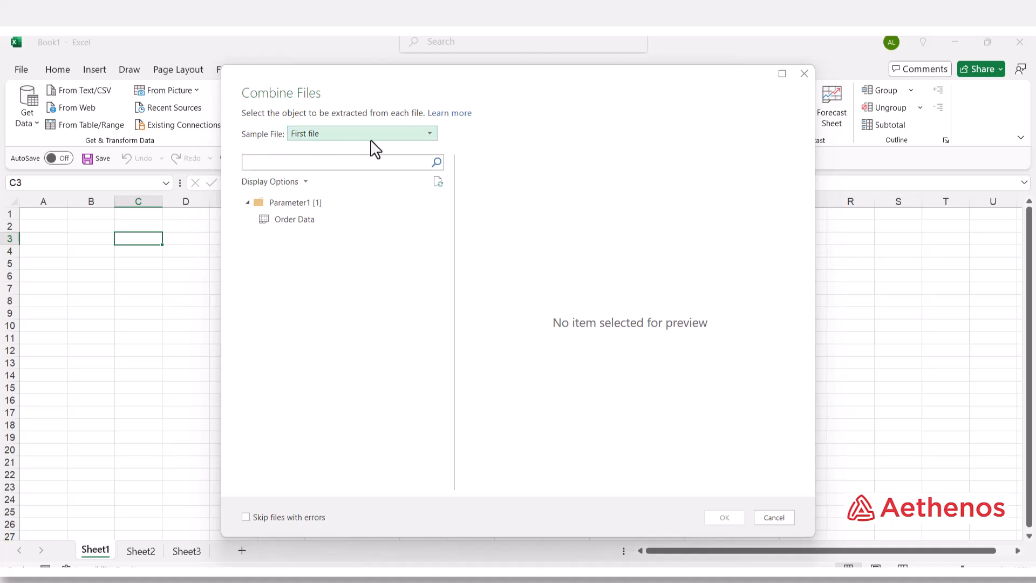
click(433, 136)
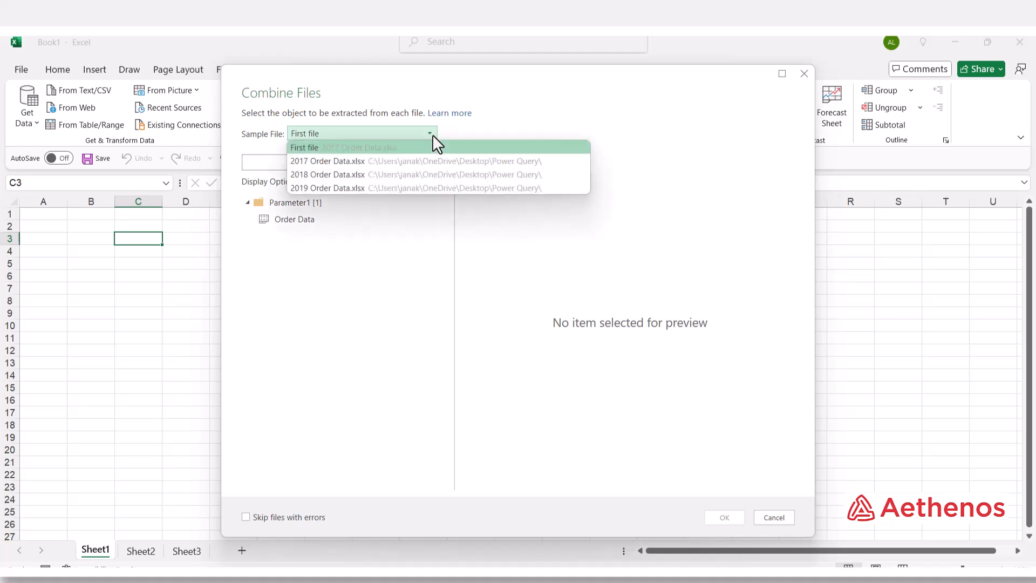
click(348, 161)
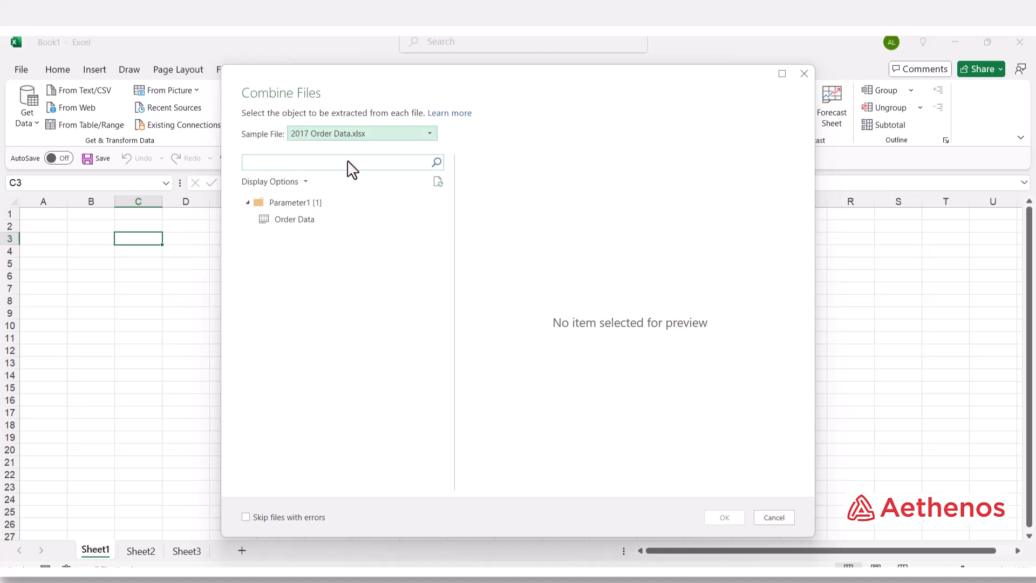
click(310, 217)
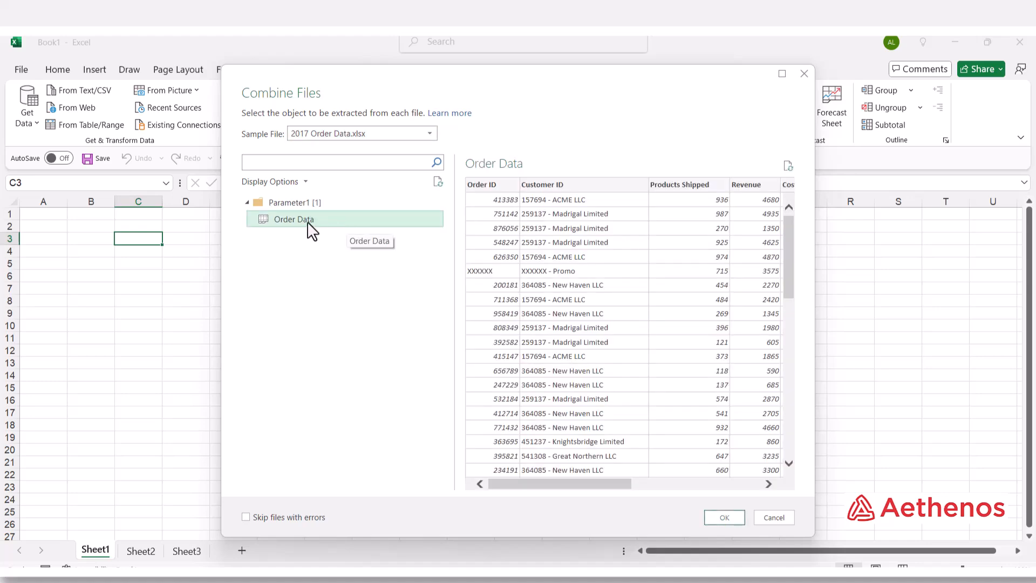
Look through the Order Data preview of the 2017 file, and preview the same table with 2018 Order Data.xlsx as the sample.
scroll(655, 278, down, 6)
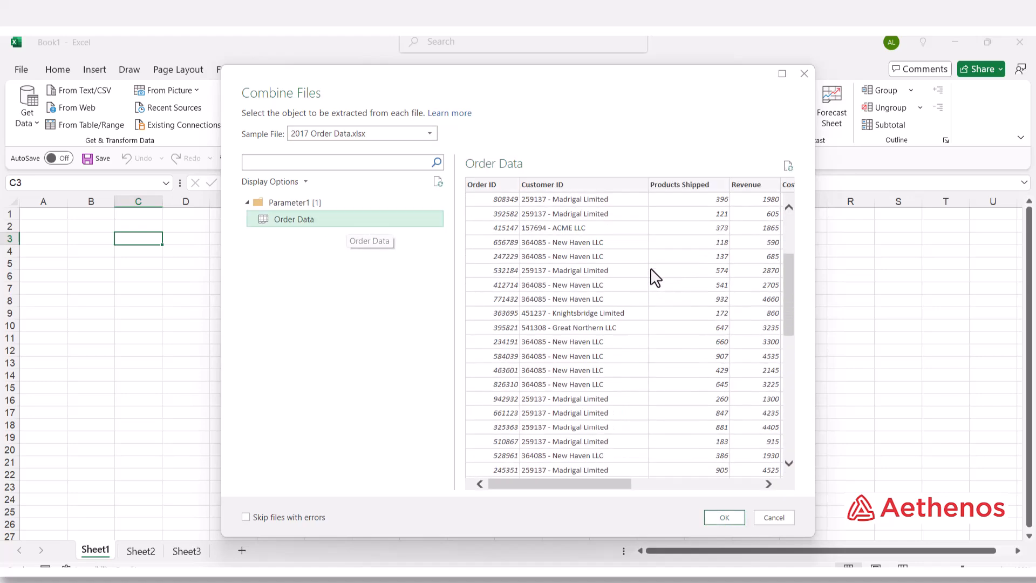
scroll(660, 288, up, 6)
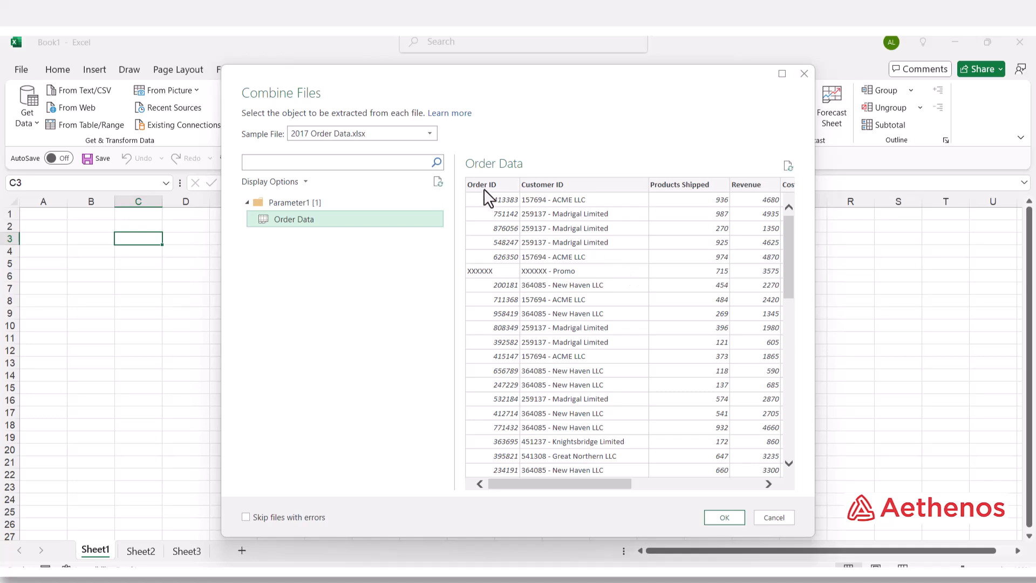
mouse_move(581, 487)
mouse_down()
mouse_move(719, 488)
mouse_move(588, 486)
mouse_up()
drag(786, 254, 775, 460)
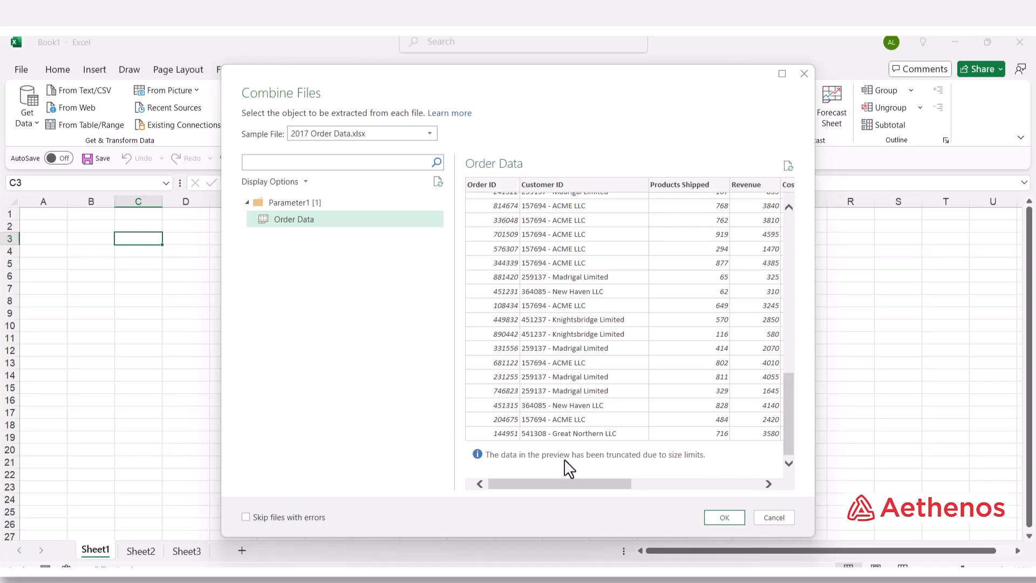
drag(784, 419, 808, 246)
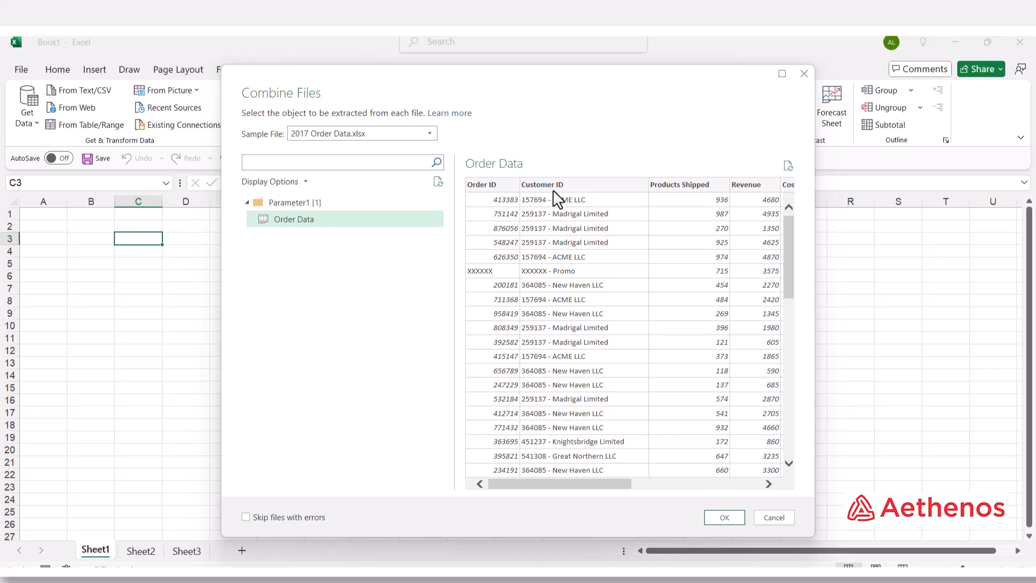
drag(546, 484, 517, 499)
click(429, 135)
click(396, 175)
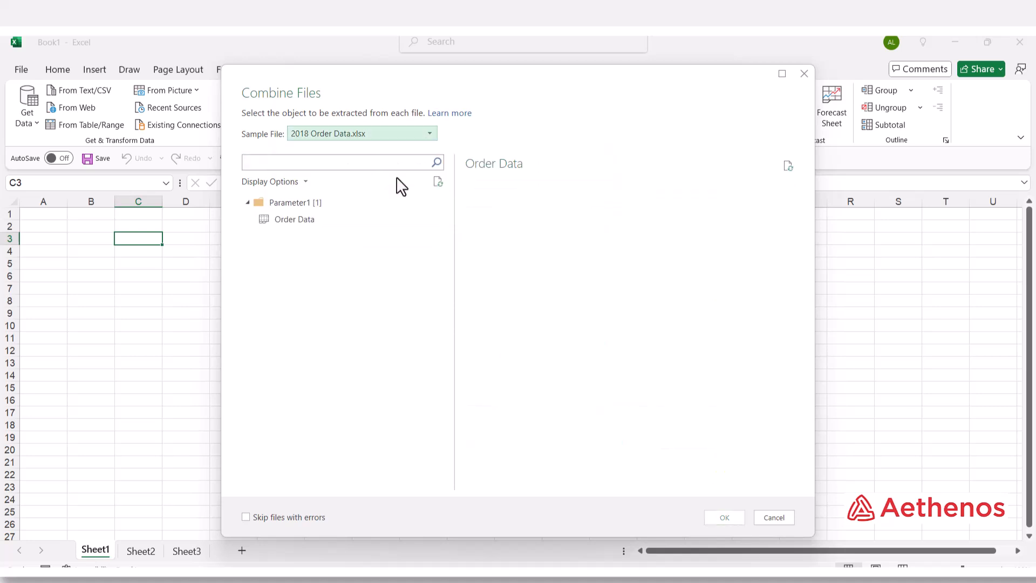
click(287, 223)
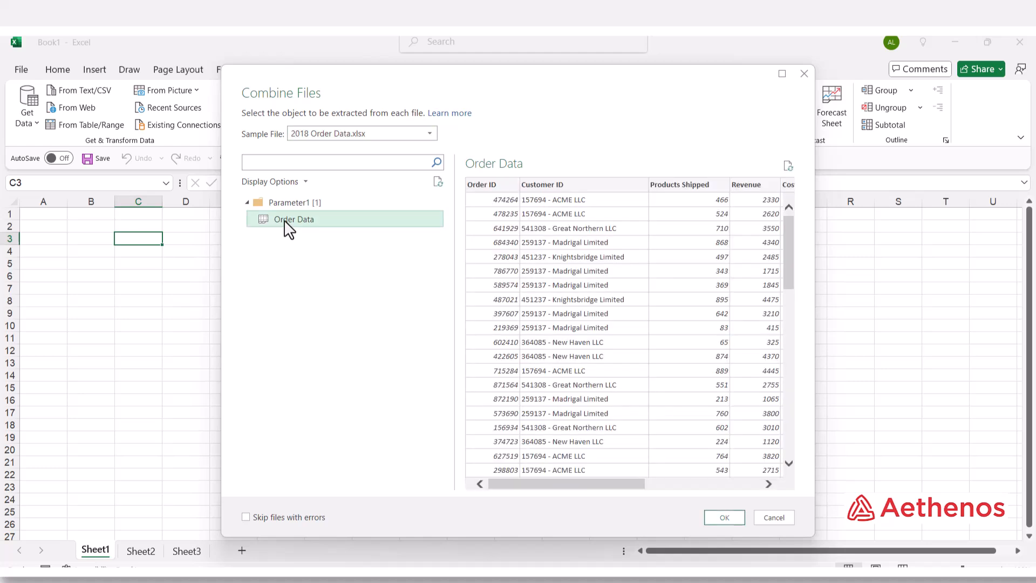
click(429, 134)
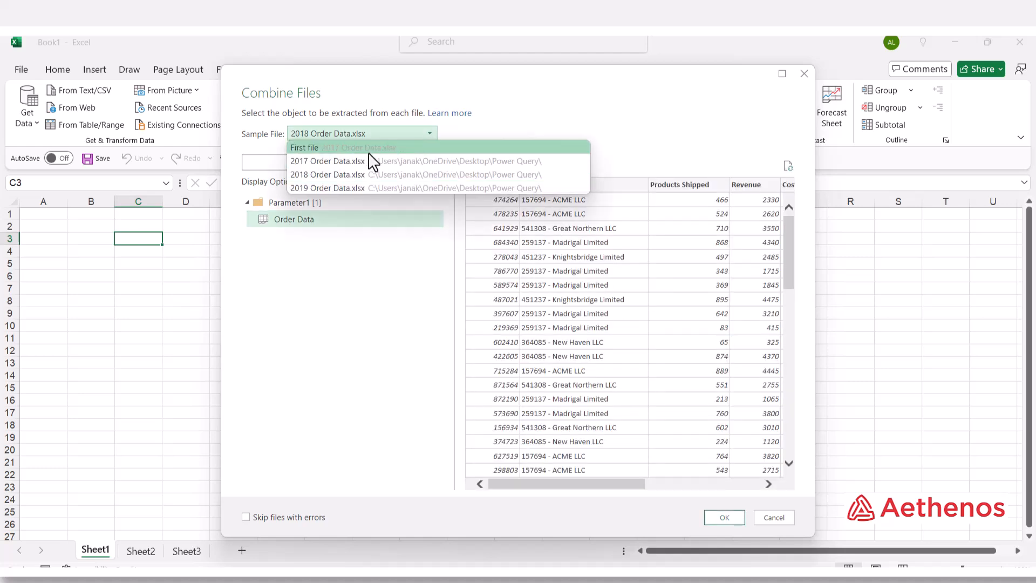
click(344, 173)
Set the sample file back to 2017 Order Data.xlsx, select Order Data and confirm combining the files.
click(429, 133)
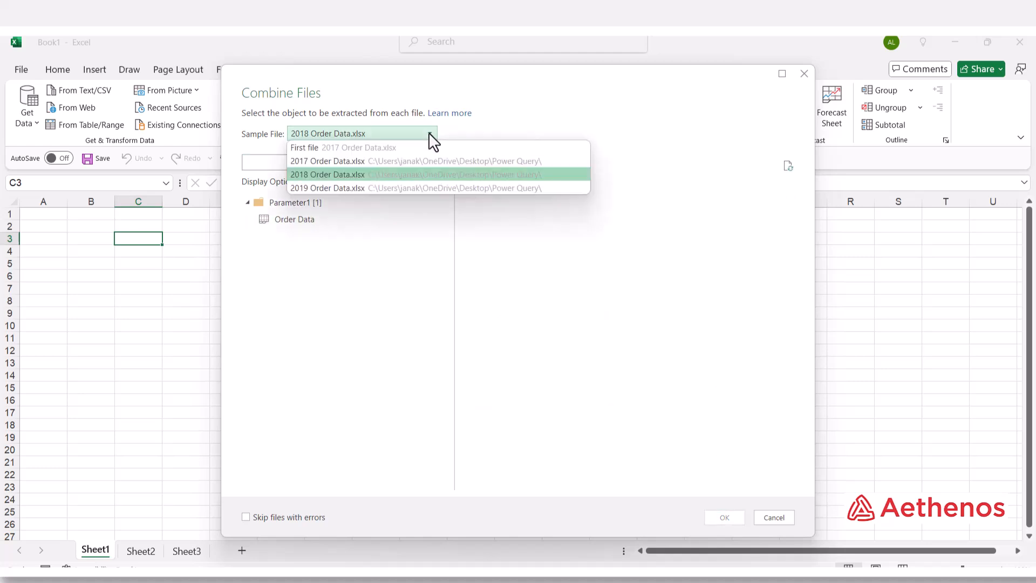
click(385, 160)
click(330, 223)
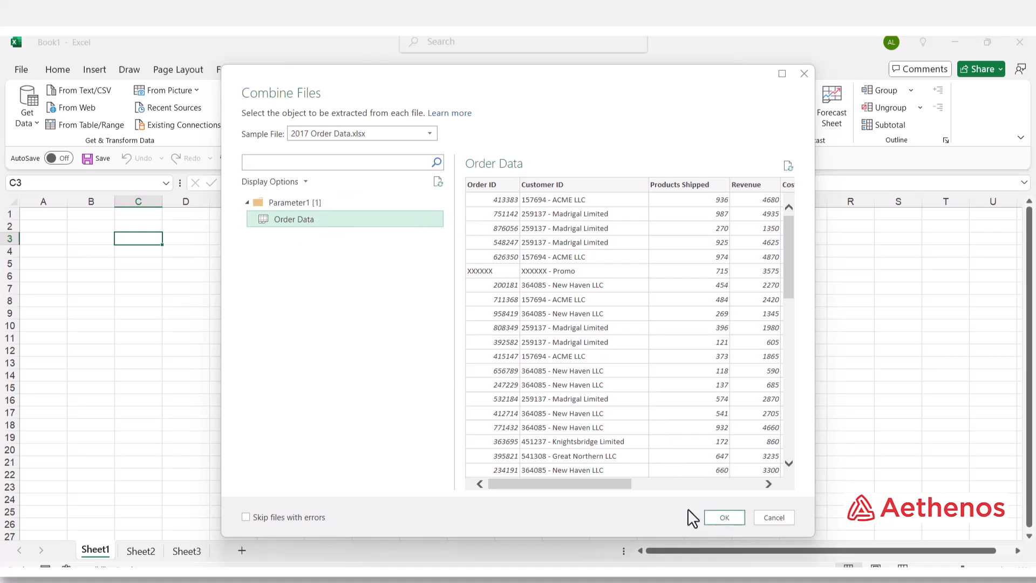
click(722, 519)
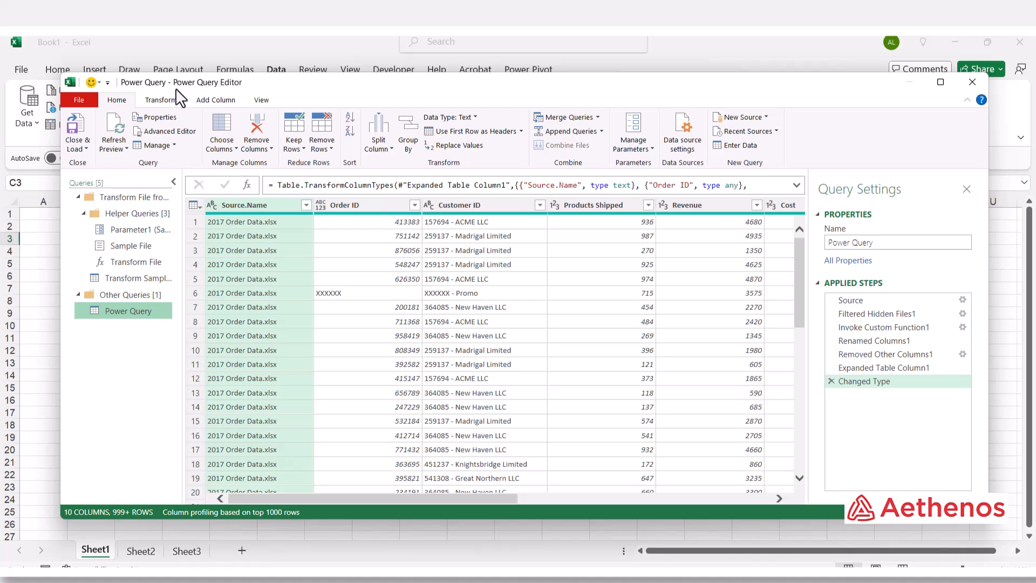
Try removing the Source.Name column from the enlarged query editor, and undo the removal by deleting its applied step.
double_click(584, 519)
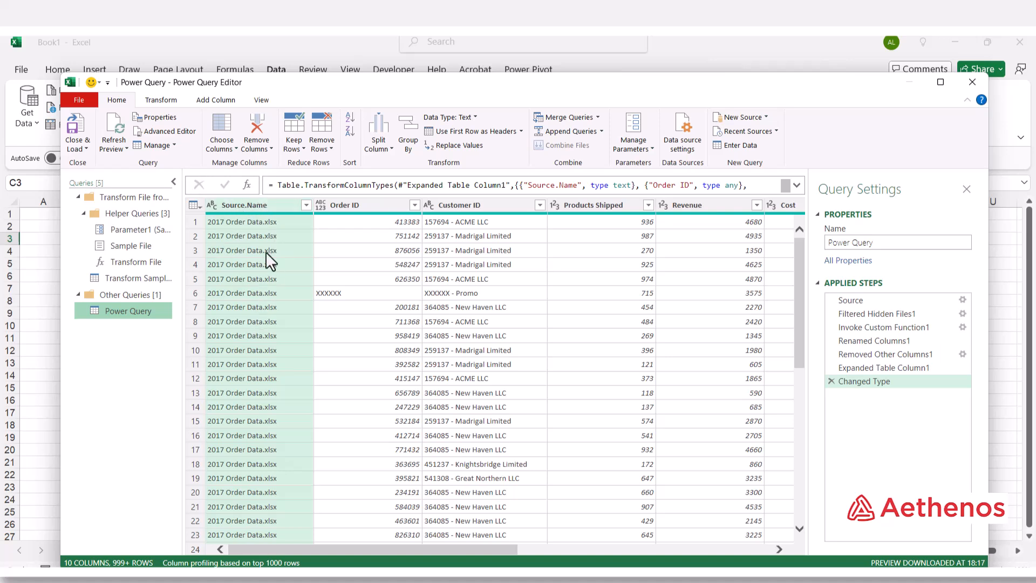
right_click(271, 205)
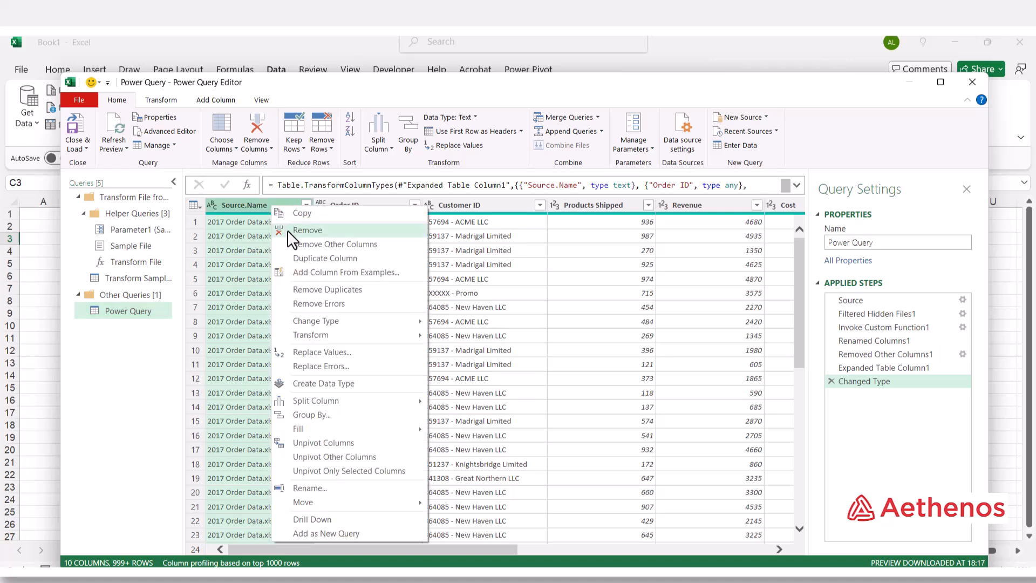
click(316, 228)
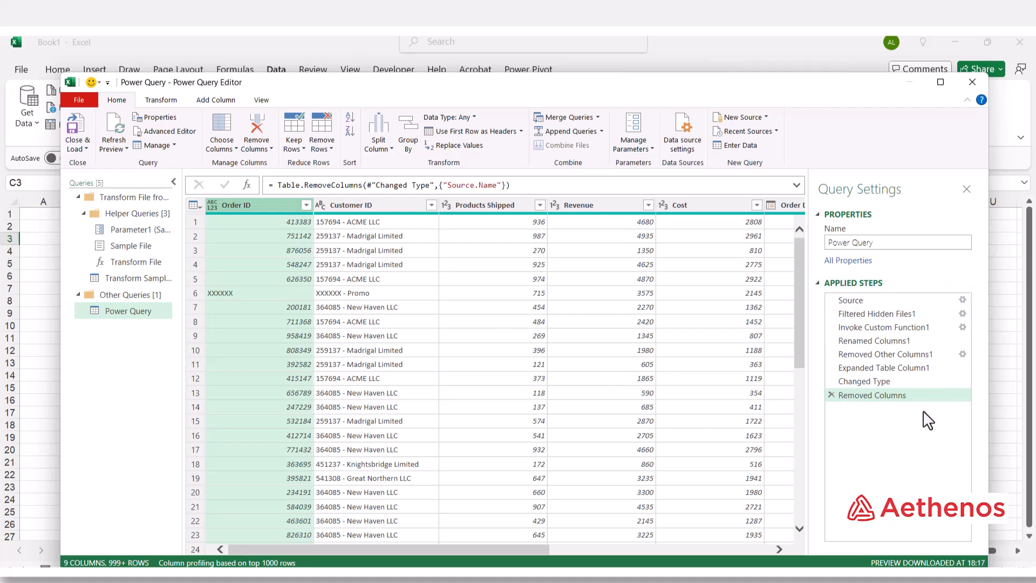
right_click(855, 395)
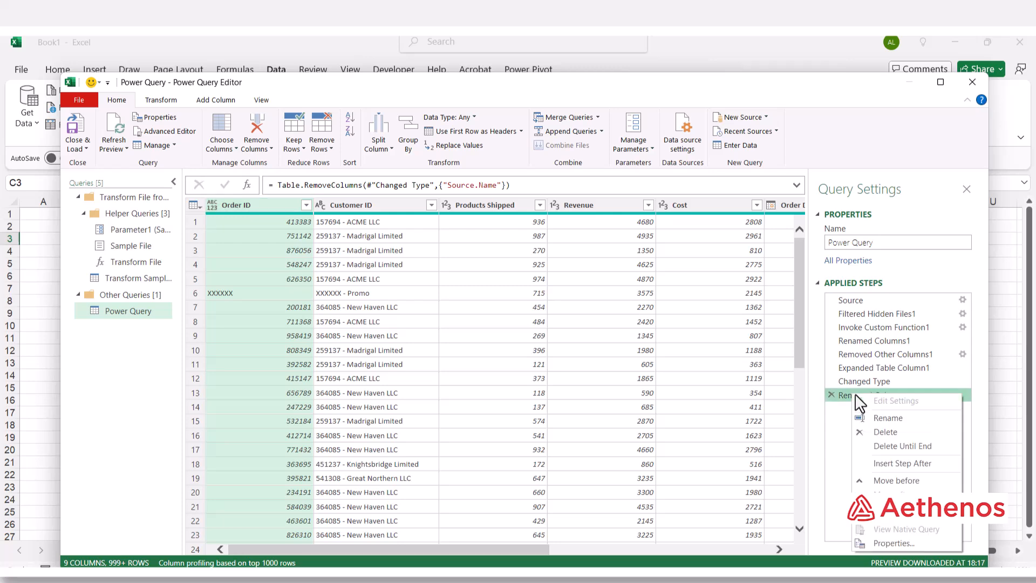
click(871, 433)
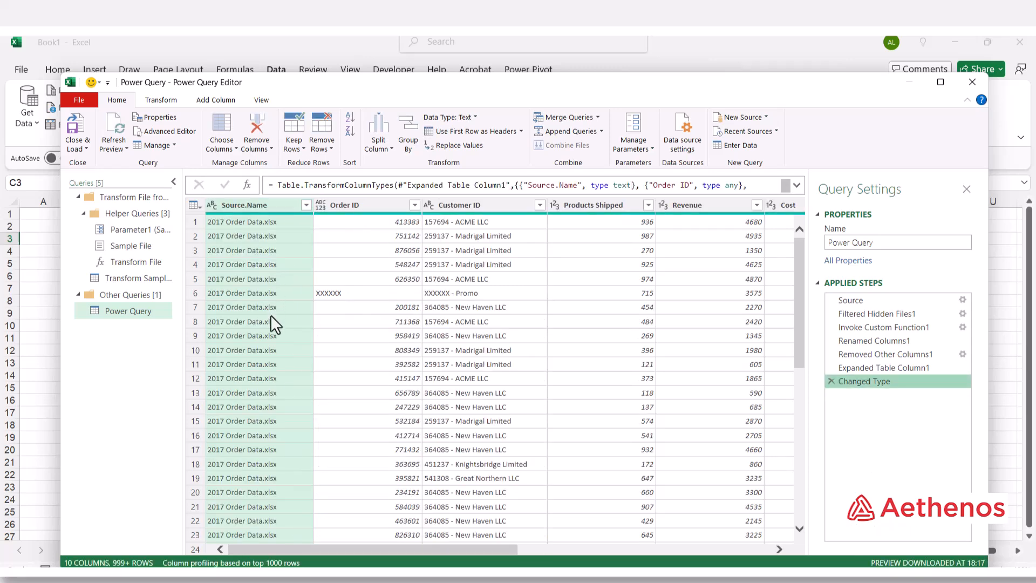
Remove the Source.Name column from the combined query.
click(251, 206)
right_click(245, 240)
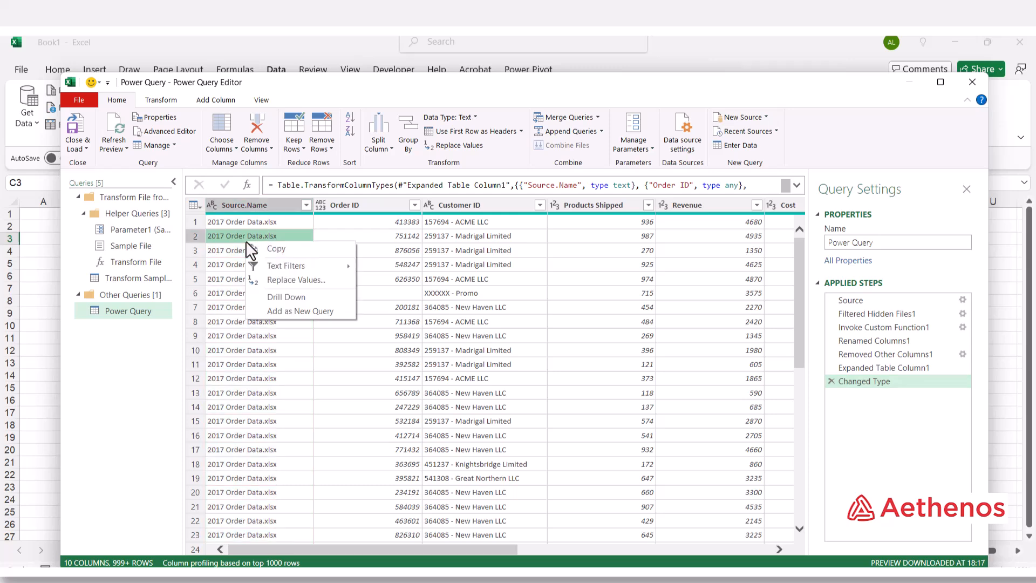
right_click(229, 232)
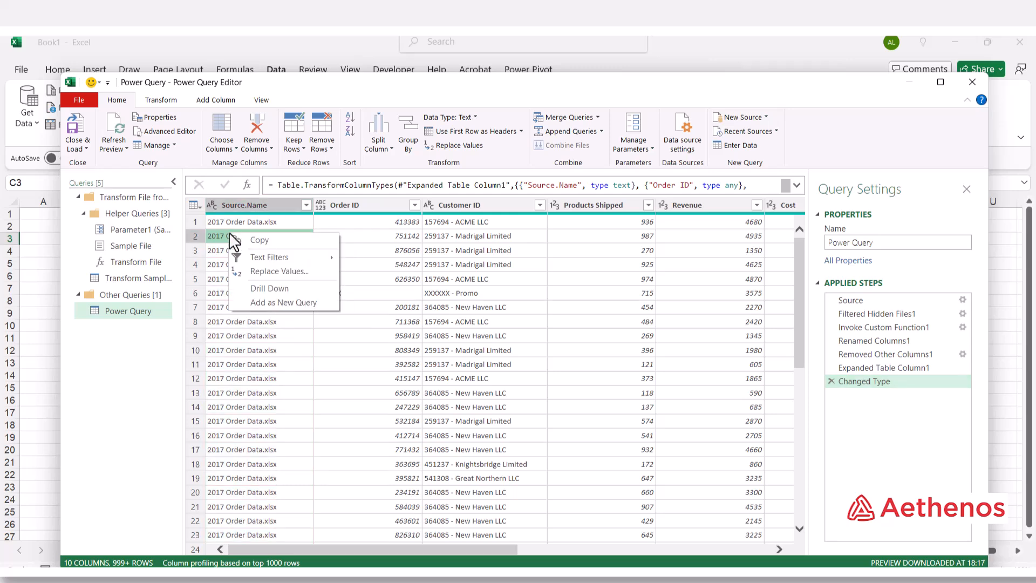
click(247, 205)
right_click(247, 206)
click(267, 232)
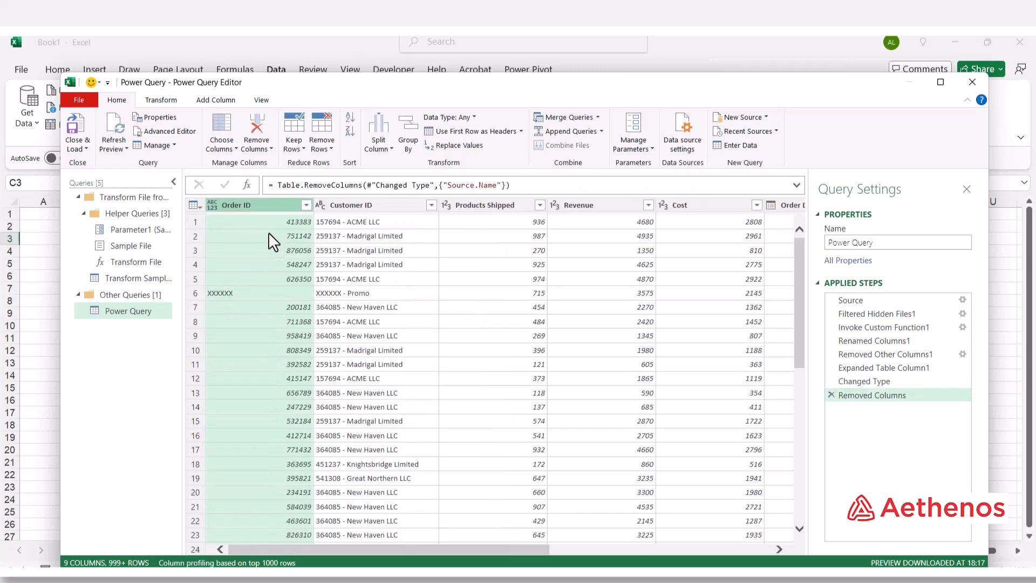
Inspect the XXXXXX entries in the Order ID column and filter them out of the query.
click(264, 363)
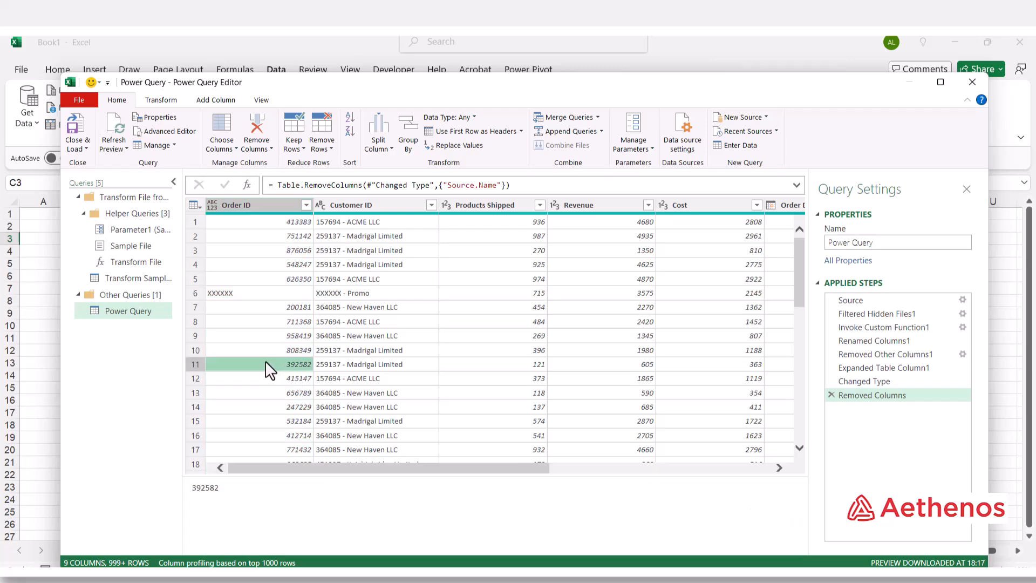
click(238, 292)
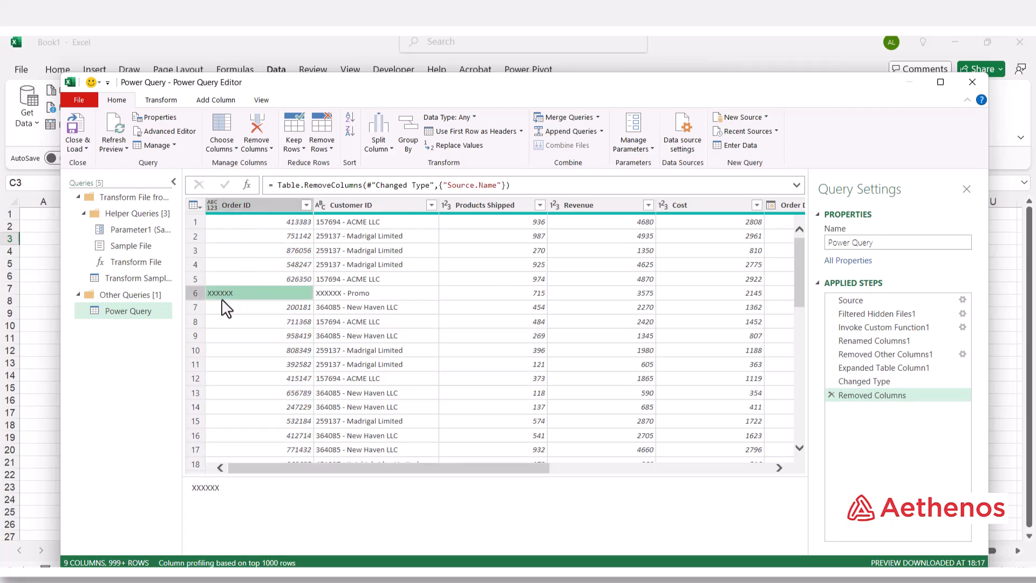
scroll(265, 350, down, 9)
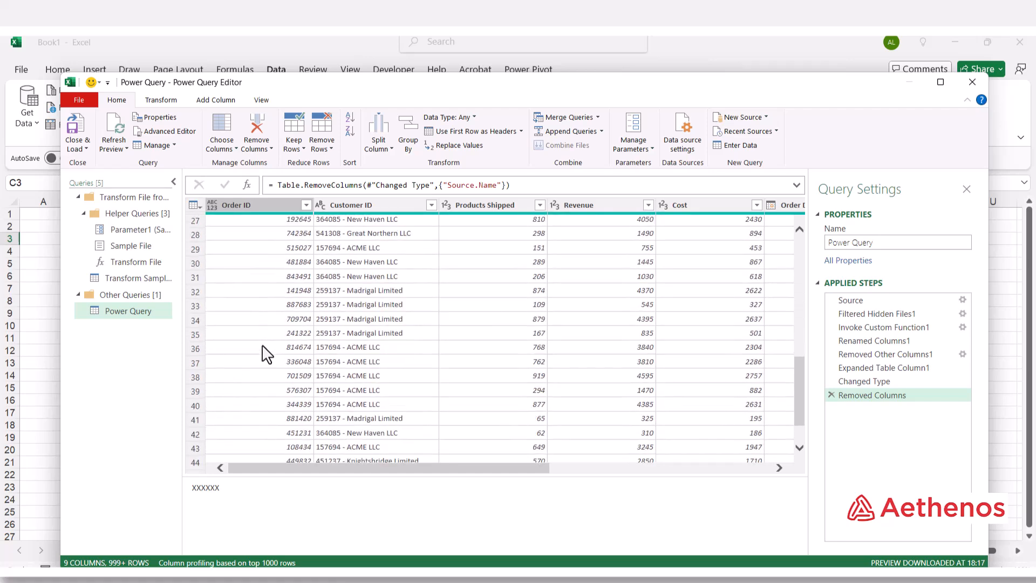
scroll(266, 352, down, 12)
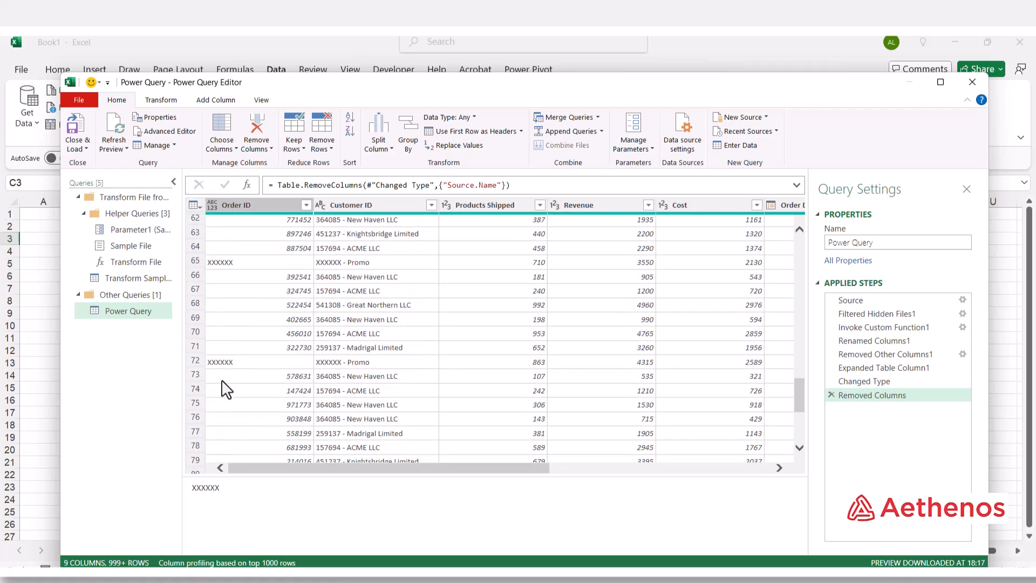
scroll(227, 388, up, 9)
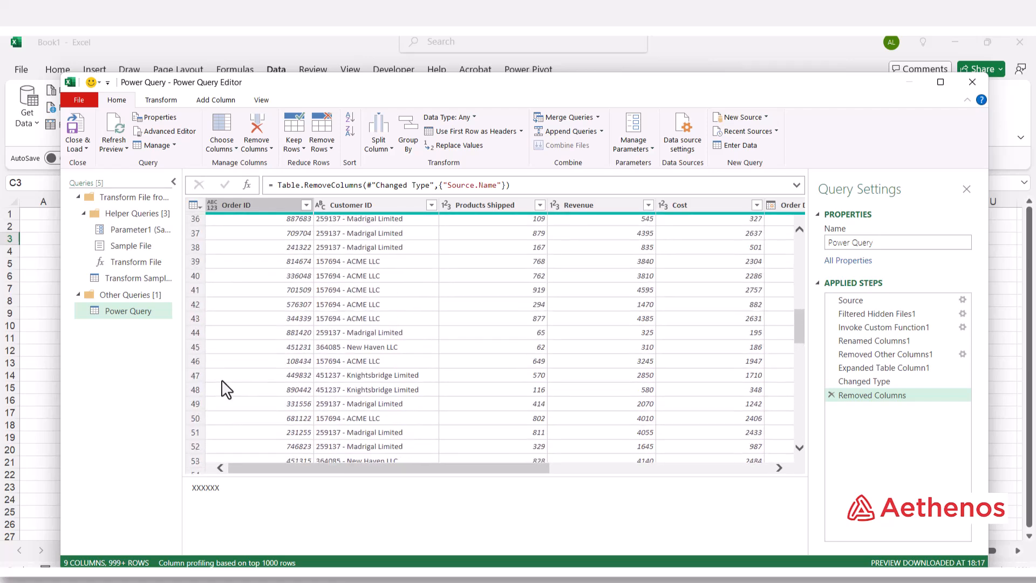
scroll(227, 389, up, 12)
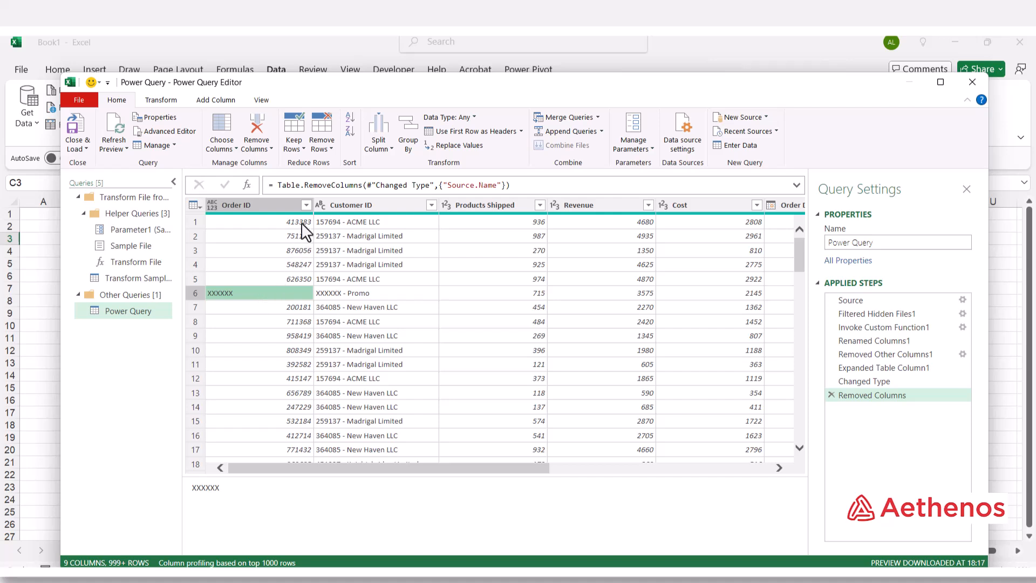
click(306, 206)
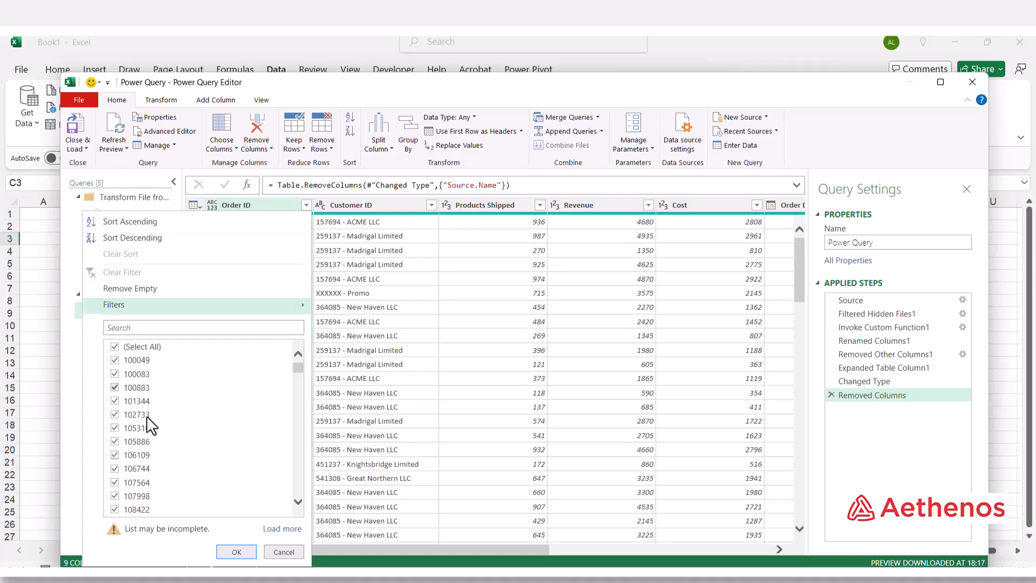
scroll(147, 417, down, 10)
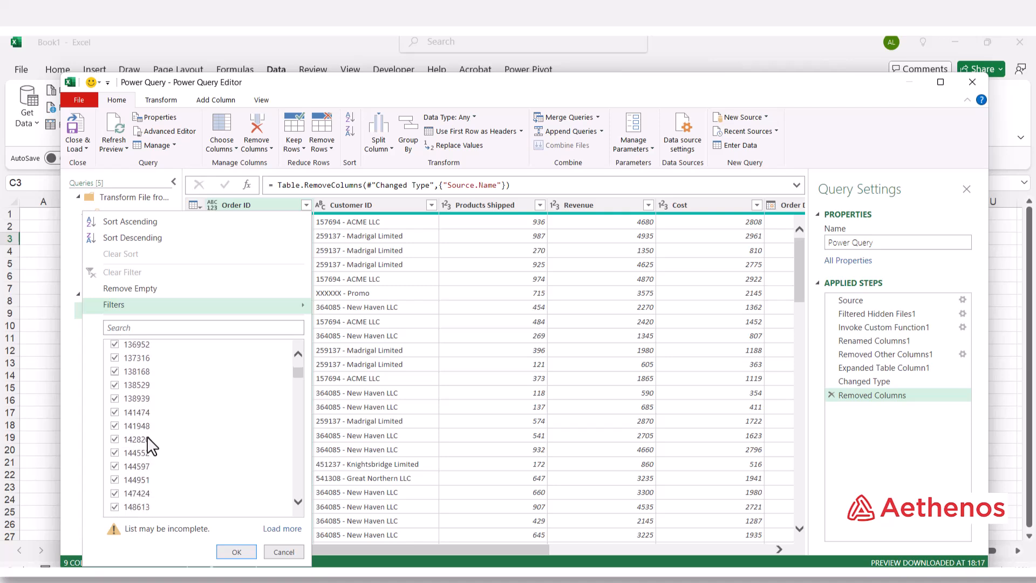
scroll(147, 436, down, 10)
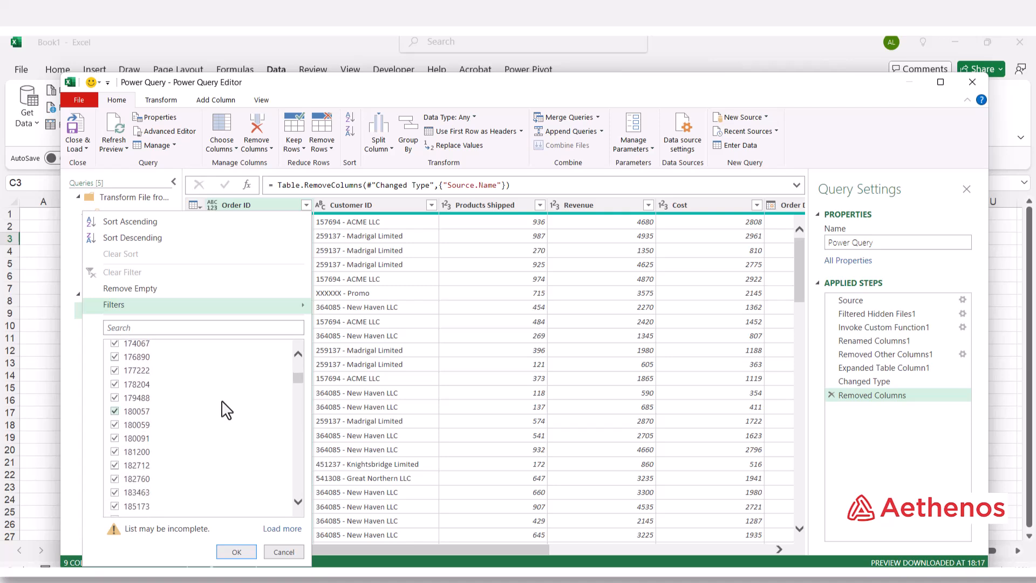
drag(300, 374, 290, 510)
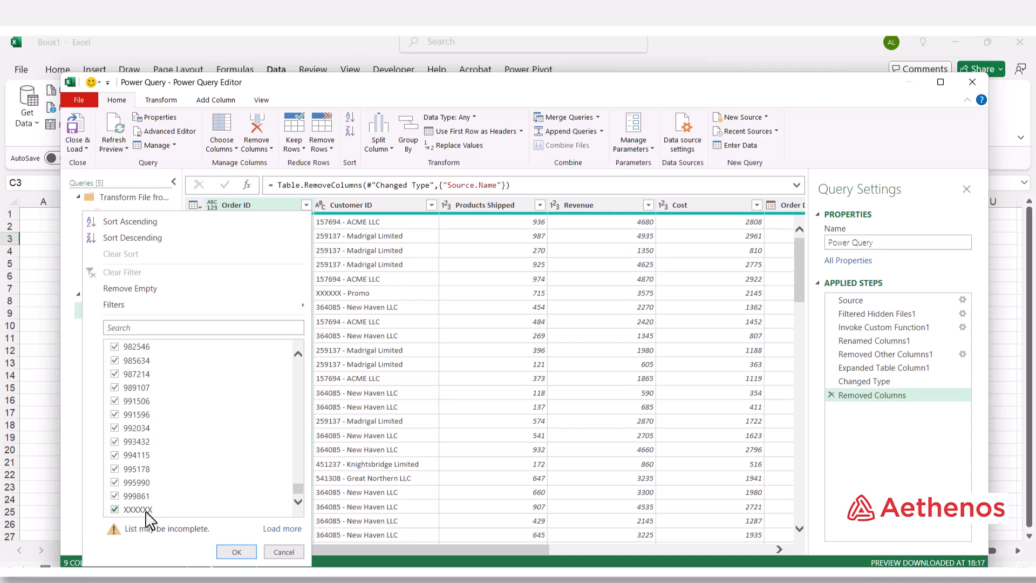
click(114, 510)
click(238, 553)
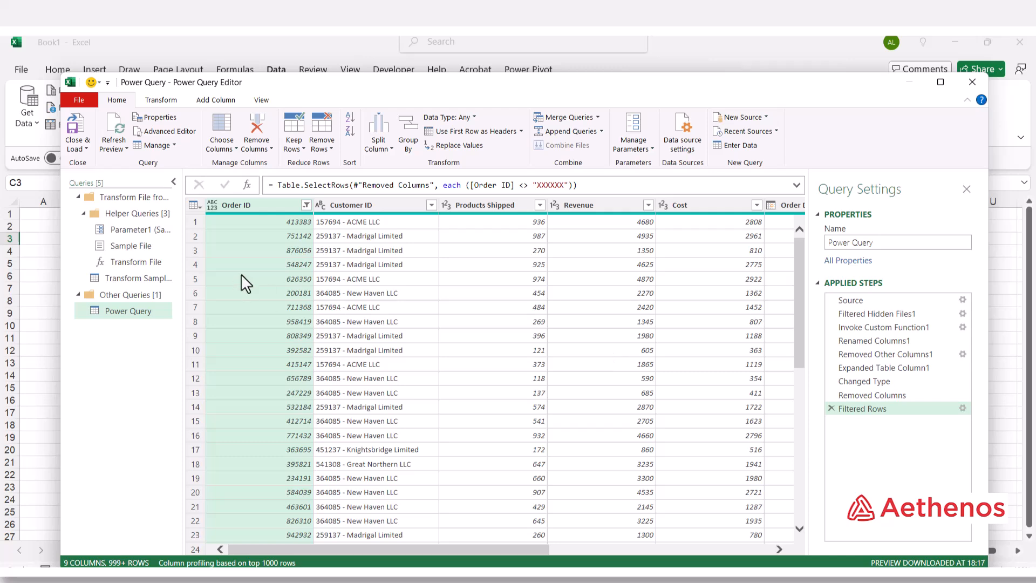
drag(795, 284, 788, 234)
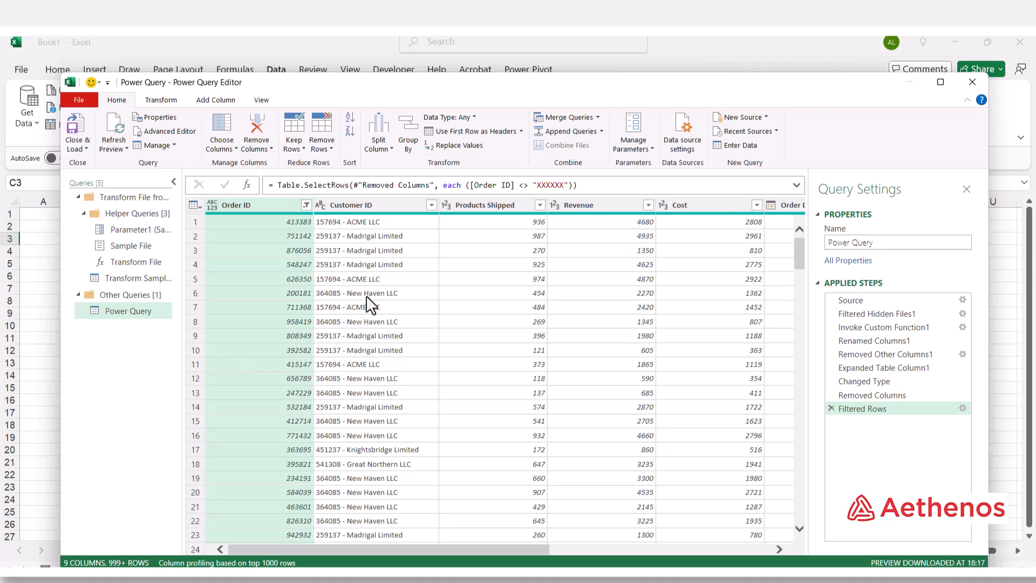
Split the Customer ID column at each occurrence of a custom hyphen delimiter.
click(366, 206)
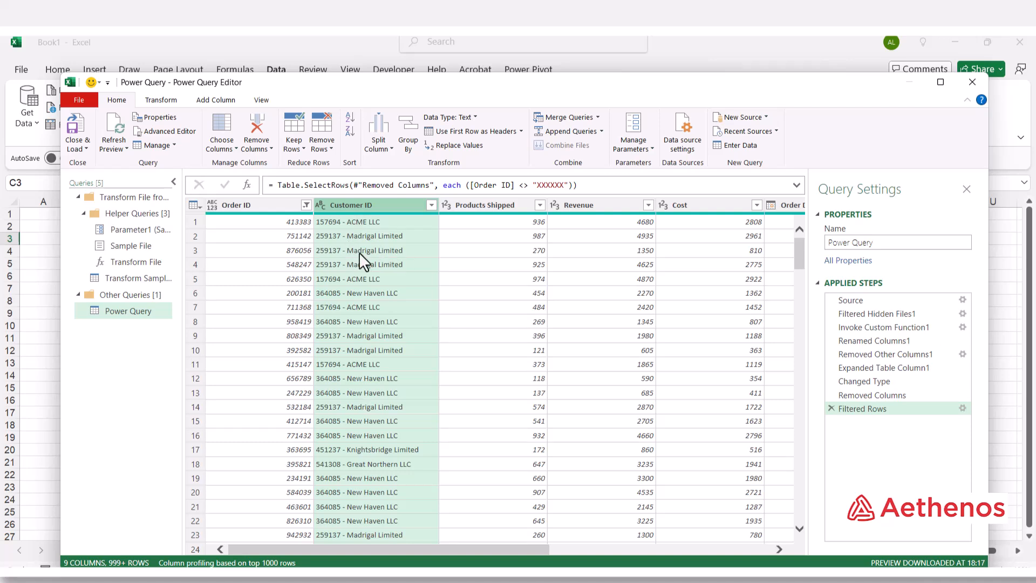
right_click(379, 205)
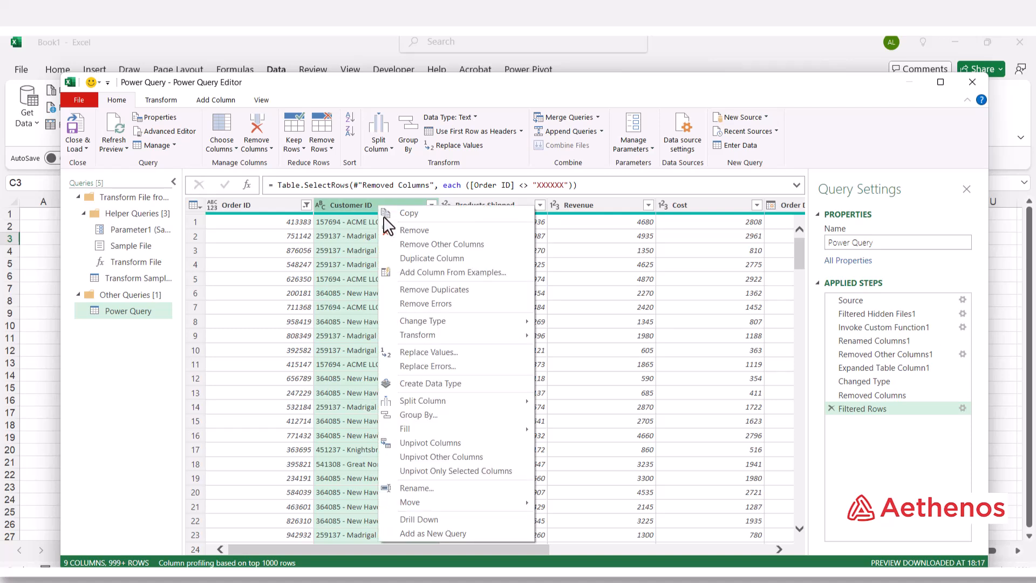
mouse_move(421, 405)
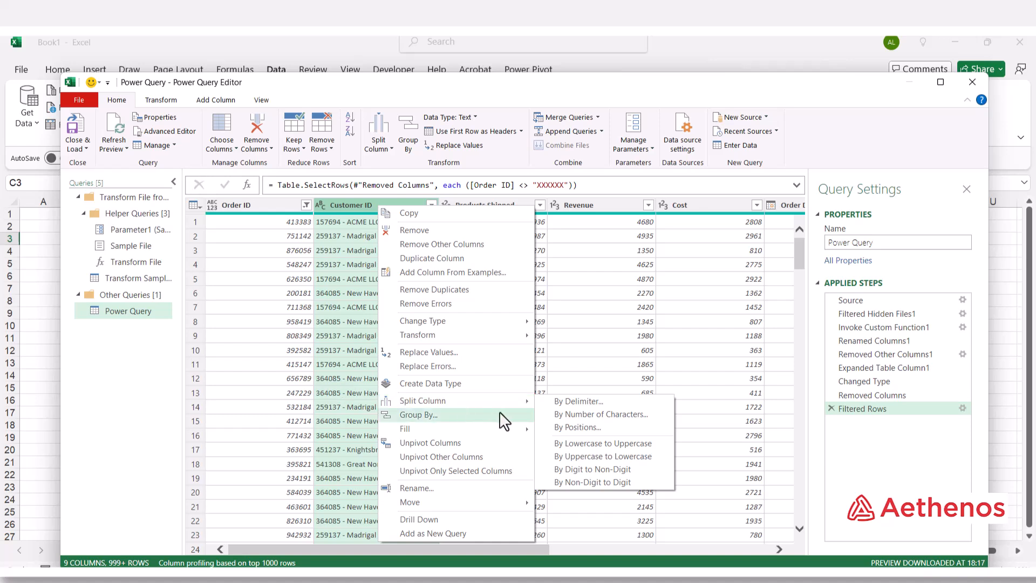
click(573, 403)
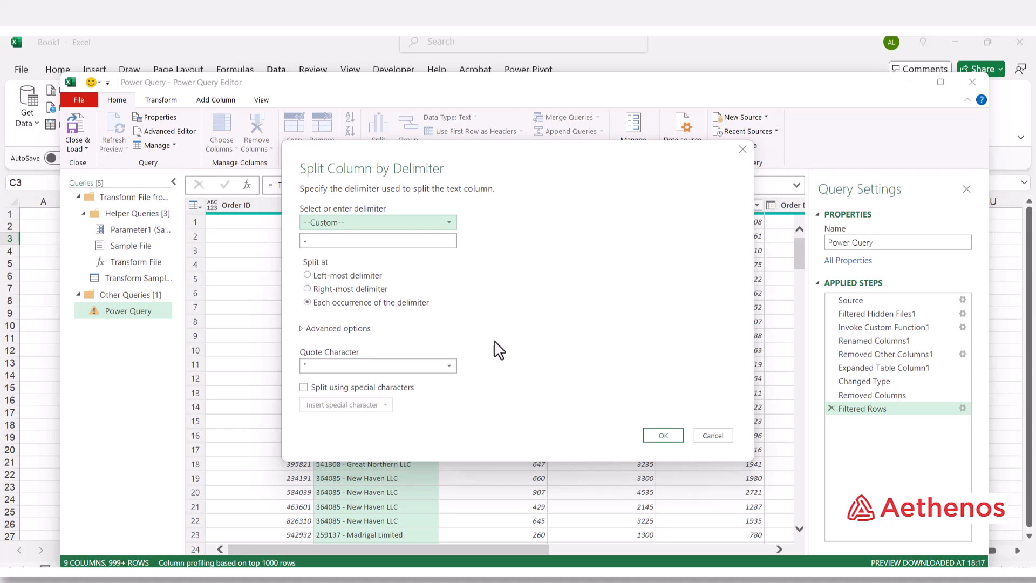
click(306, 241)
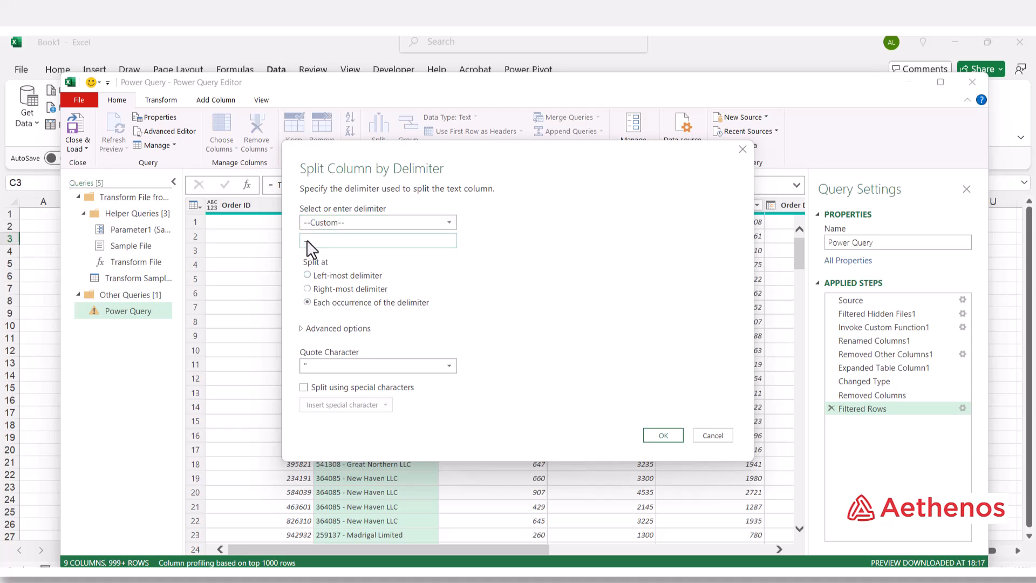
text(-)
click(670, 439)
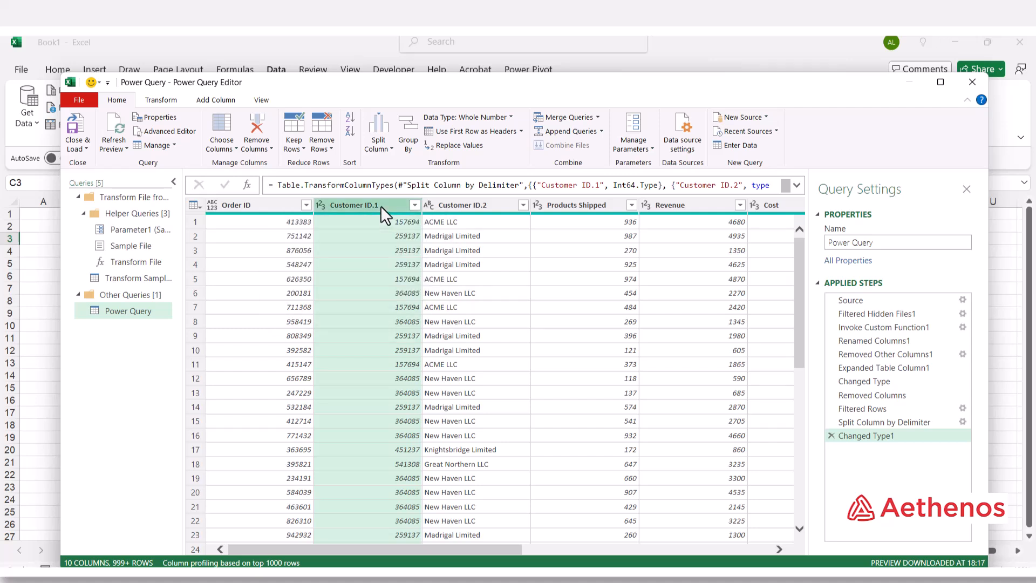
Rename the Customer ID.1 column as Customer ID.
click(452, 205)
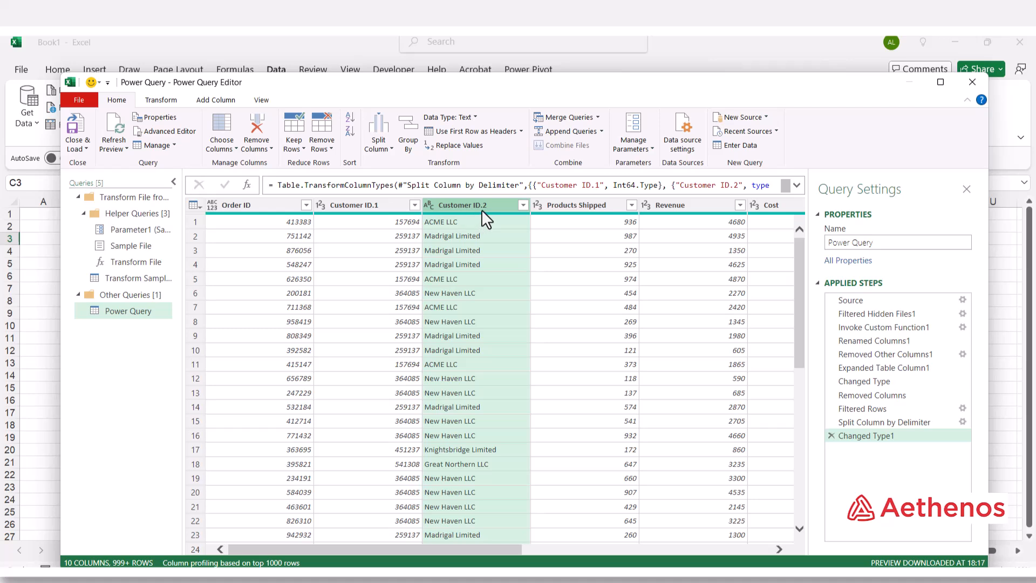
click(374, 205)
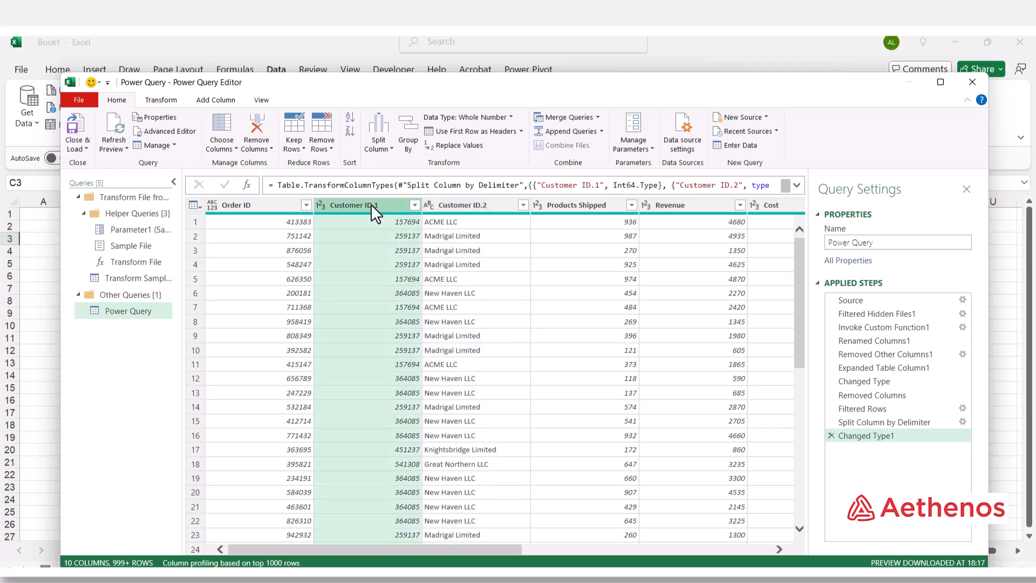
double_click(371, 205)
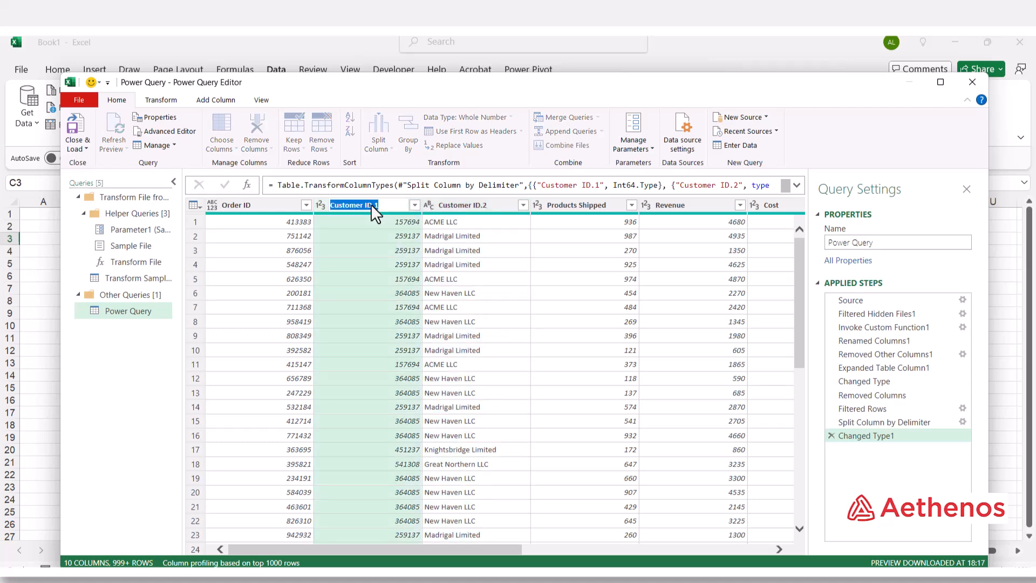
click(379, 204)
key(BackSpace)
click(402, 313)
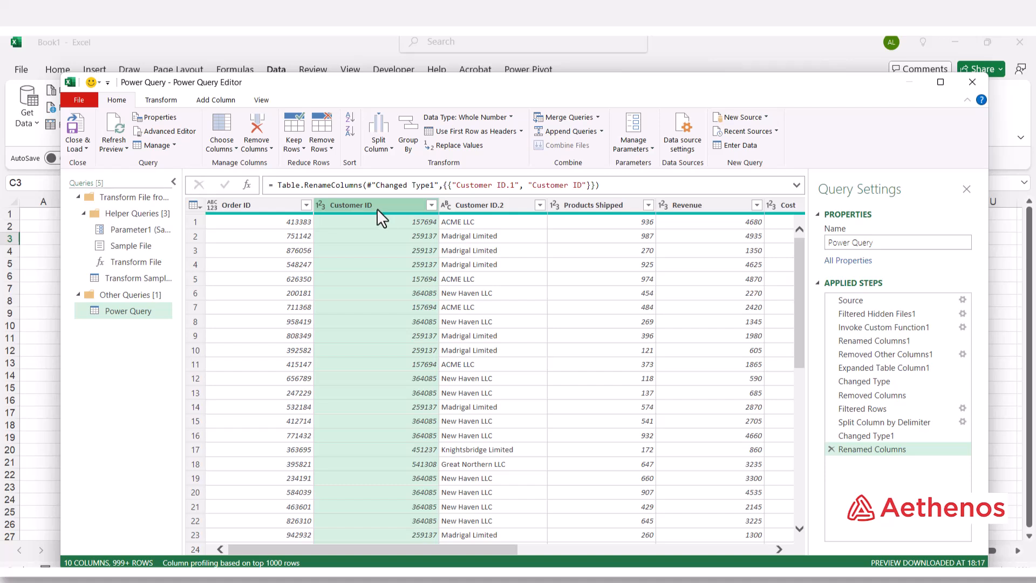
Rename the Customer ID.2 column as Customer Name.
click(488, 205)
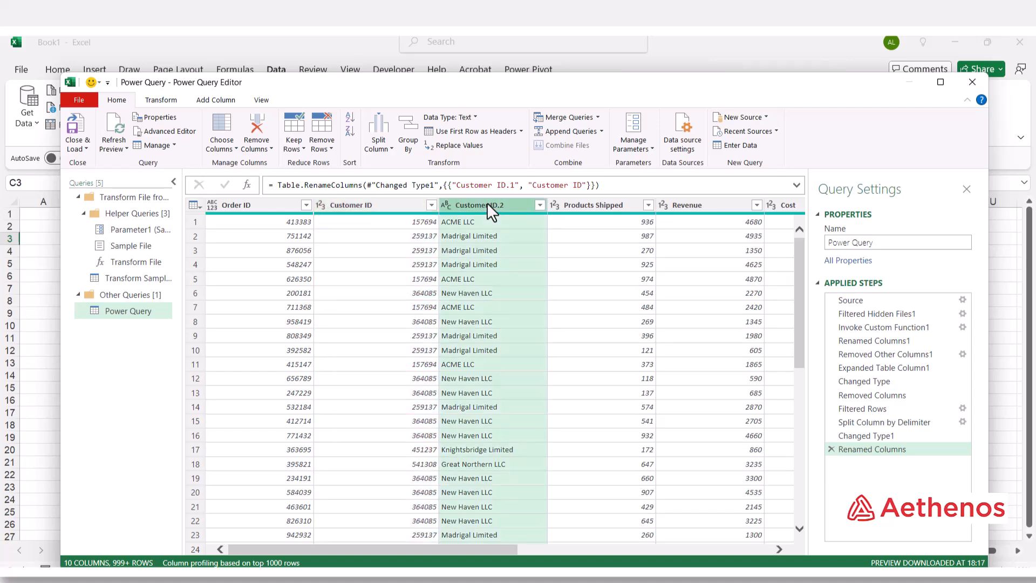
double_click(487, 205)
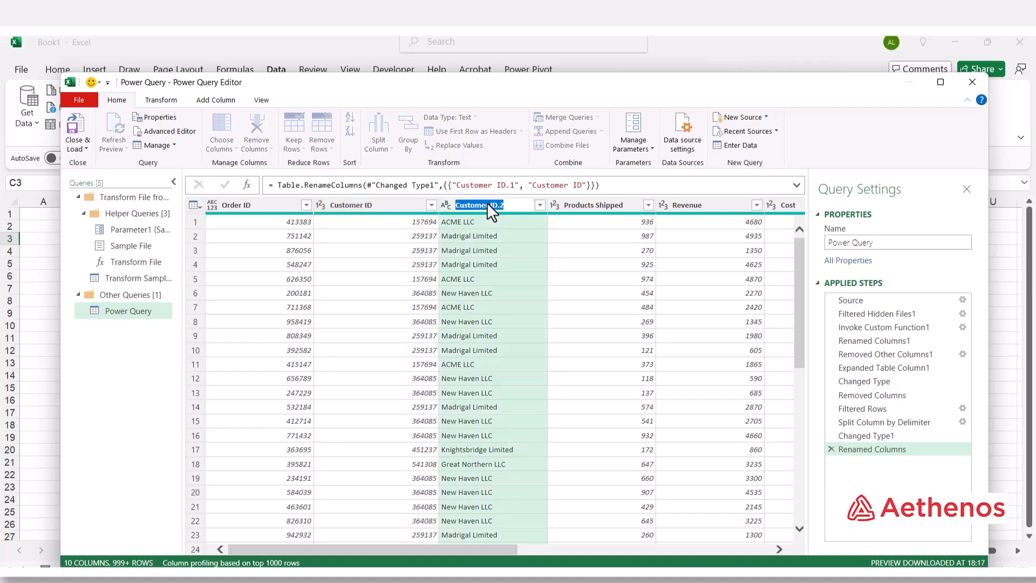
click(492, 204)
drag(490, 205, 527, 208)
key(BackSpace)
key(Return)
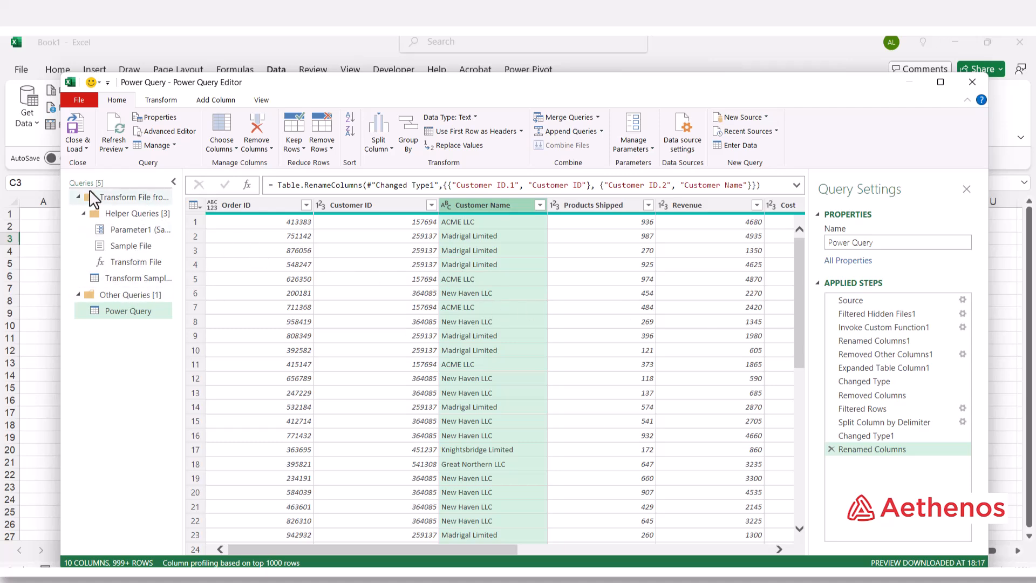
Collapse the queries list and add a column that subtracts Cost from Revenue.
click(174, 184)
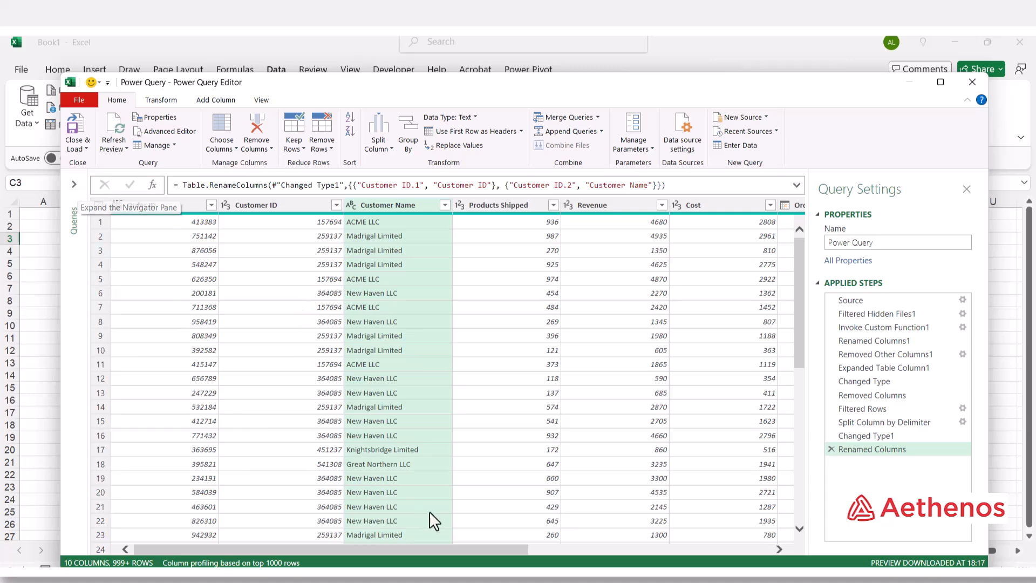
scroll(442, 551, right, 3)
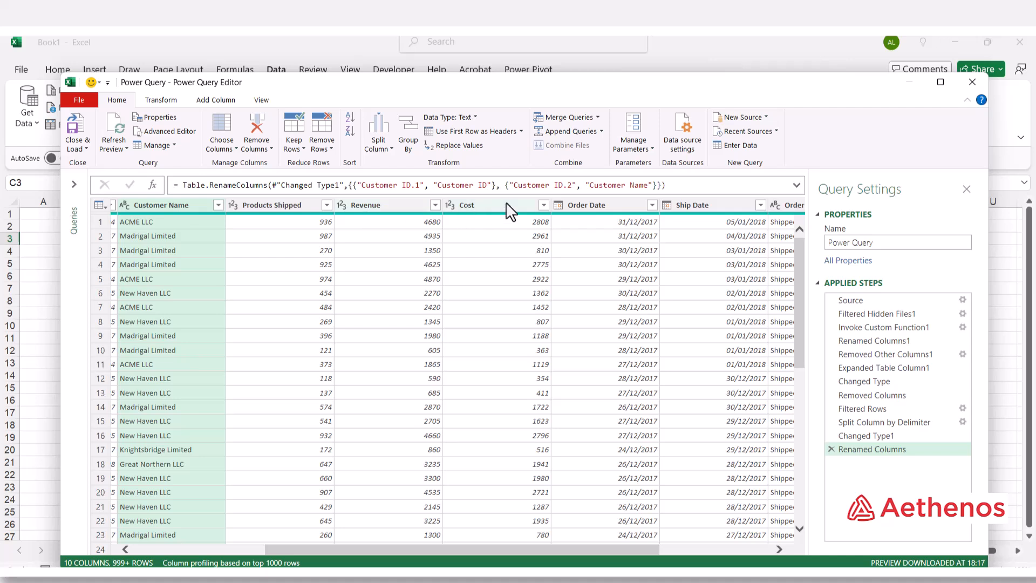
click(751, 50)
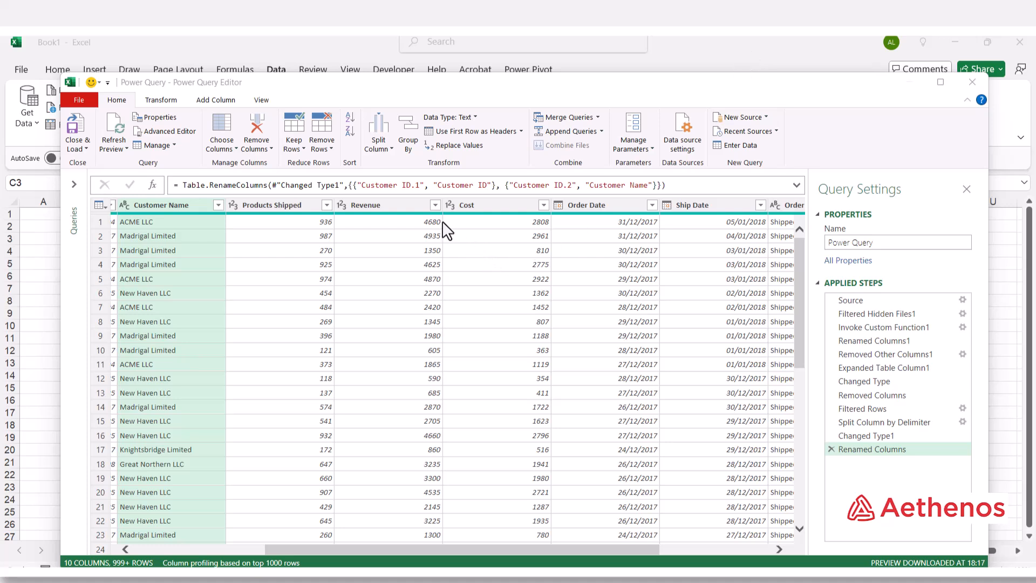
click(395, 215)
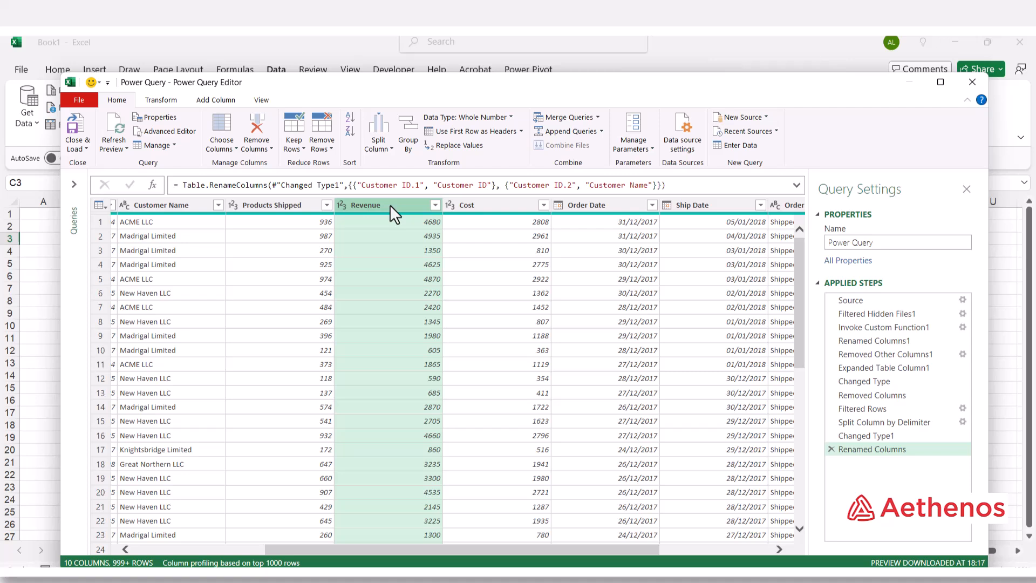
ctrl+click(482, 204)
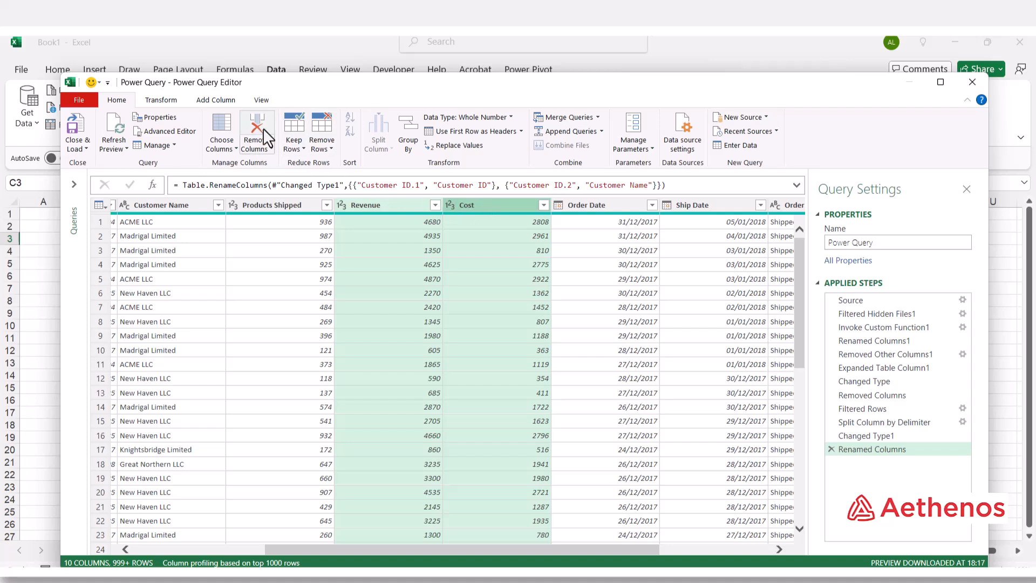
click(205, 100)
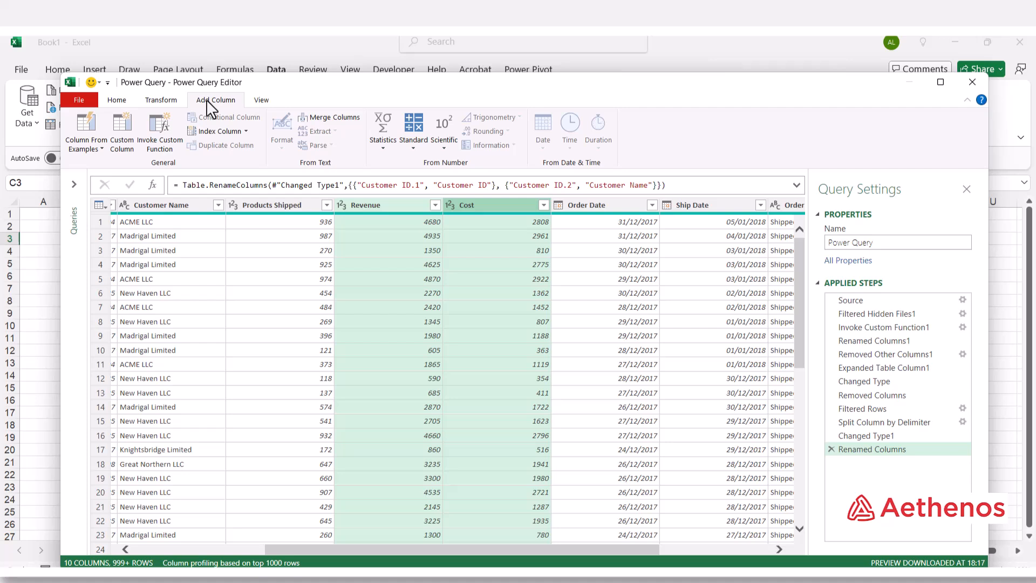
click(413, 144)
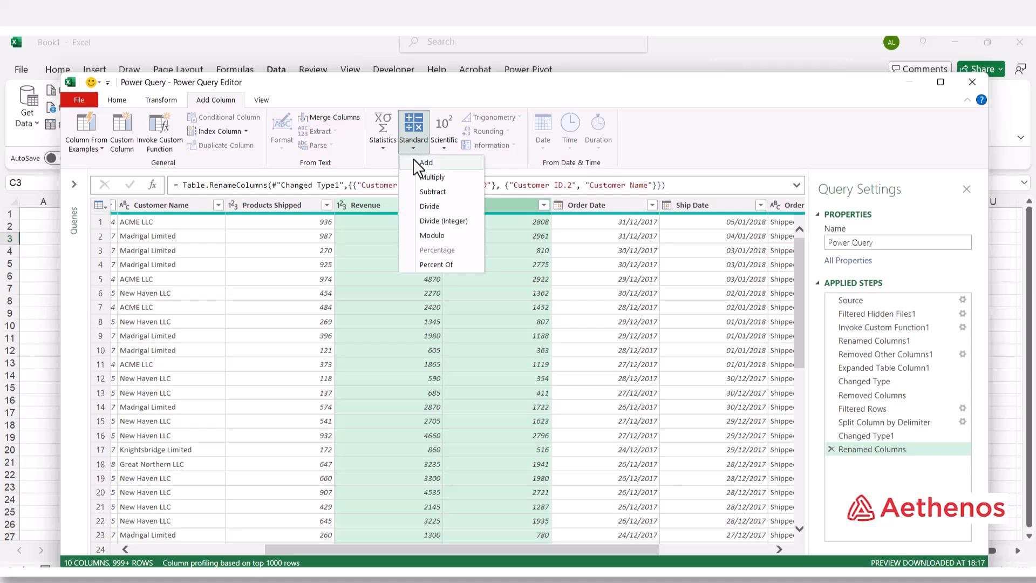
click(432, 191)
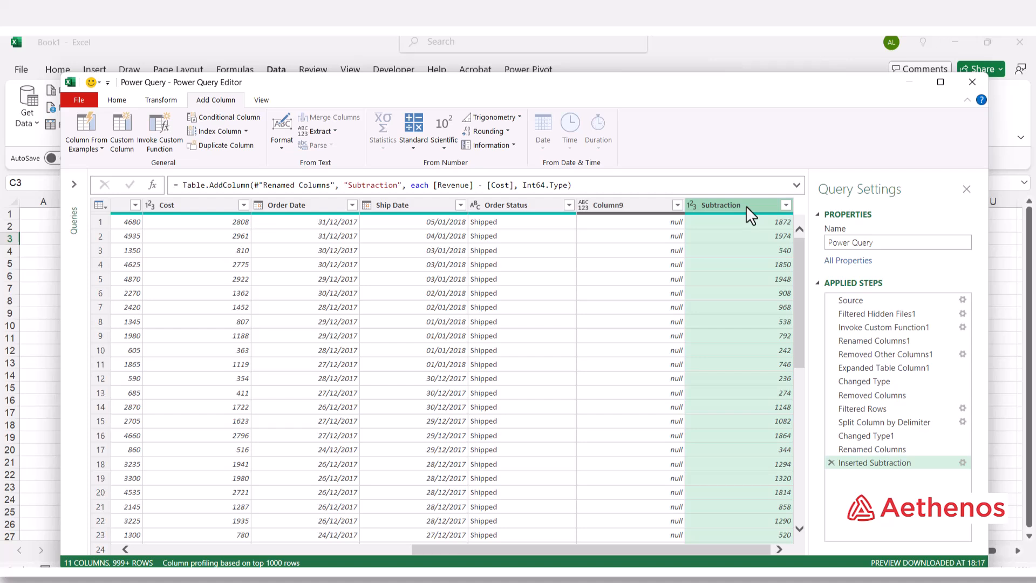
Move the Subtraction column between Cost and Order Date and check its first row against the Cost value.
drag(746, 205, 309, 199)
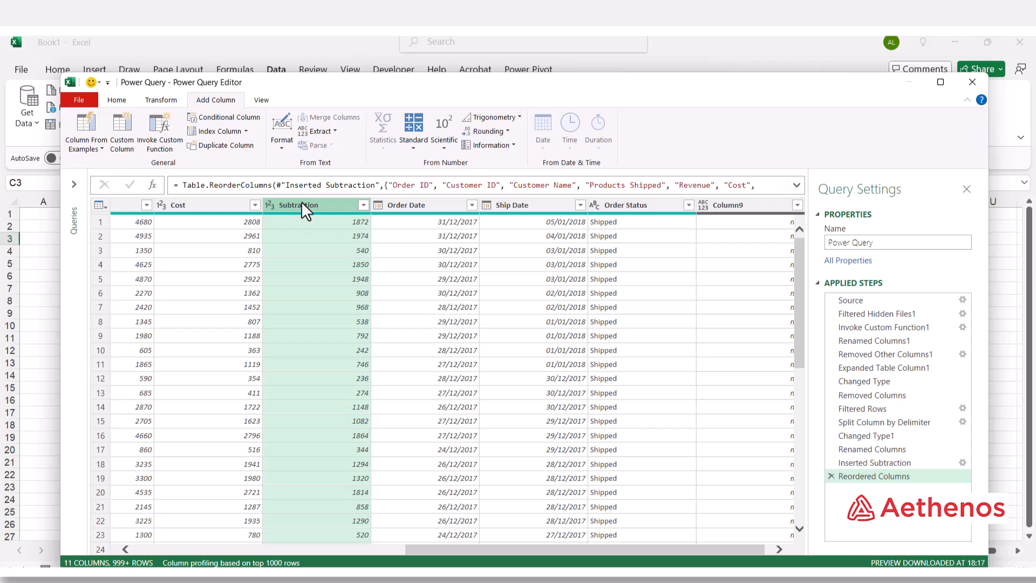
drag(495, 550, 400, 549)
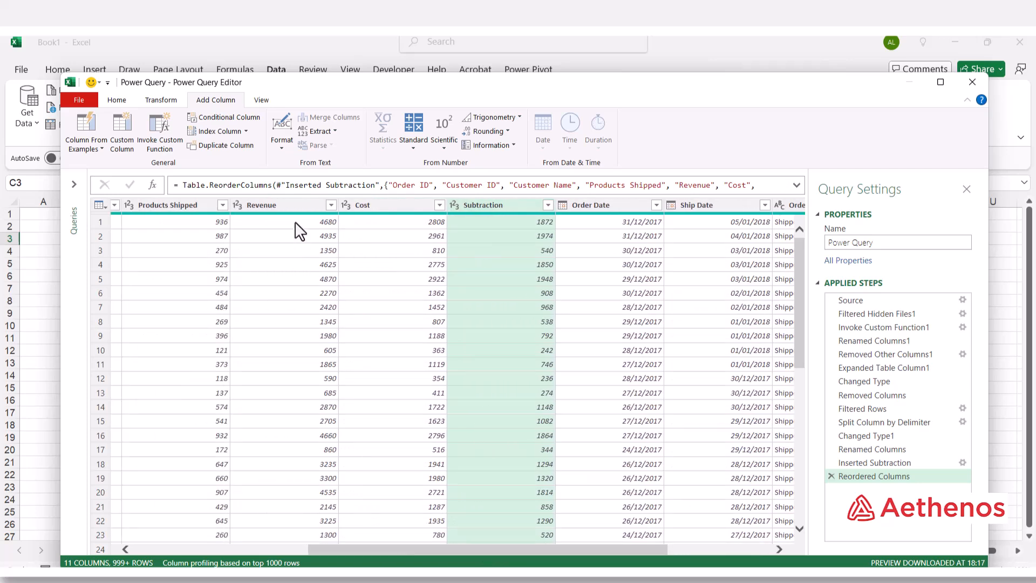
click(377, 219)
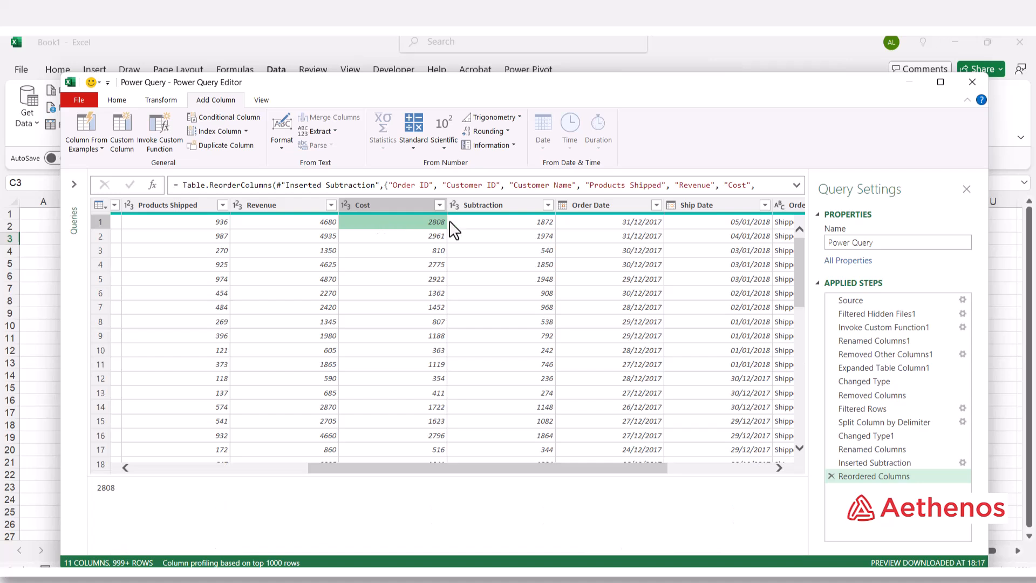
click(485, 223)
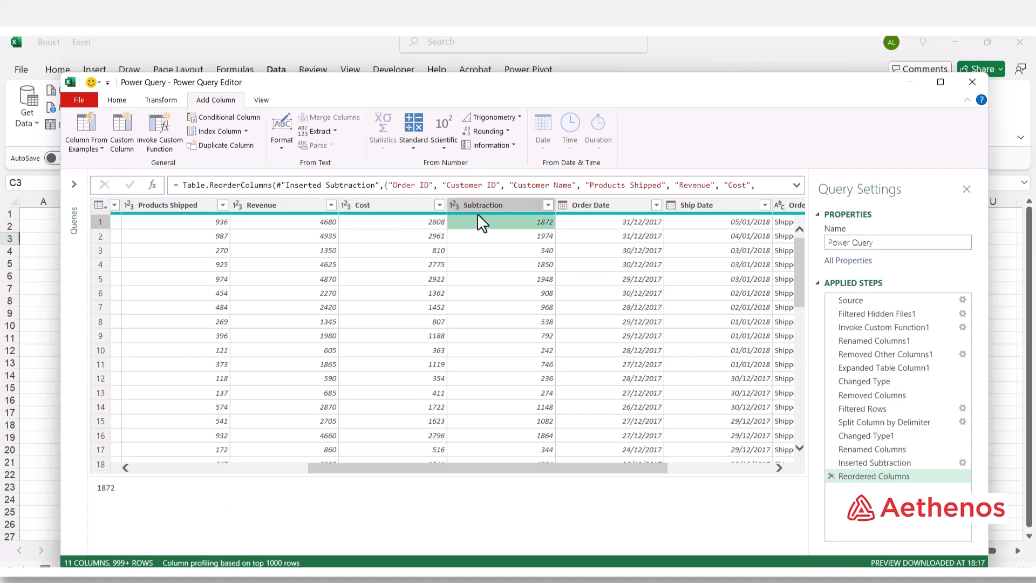
Rename the Subtraction column as Profit.
click(485, 204)
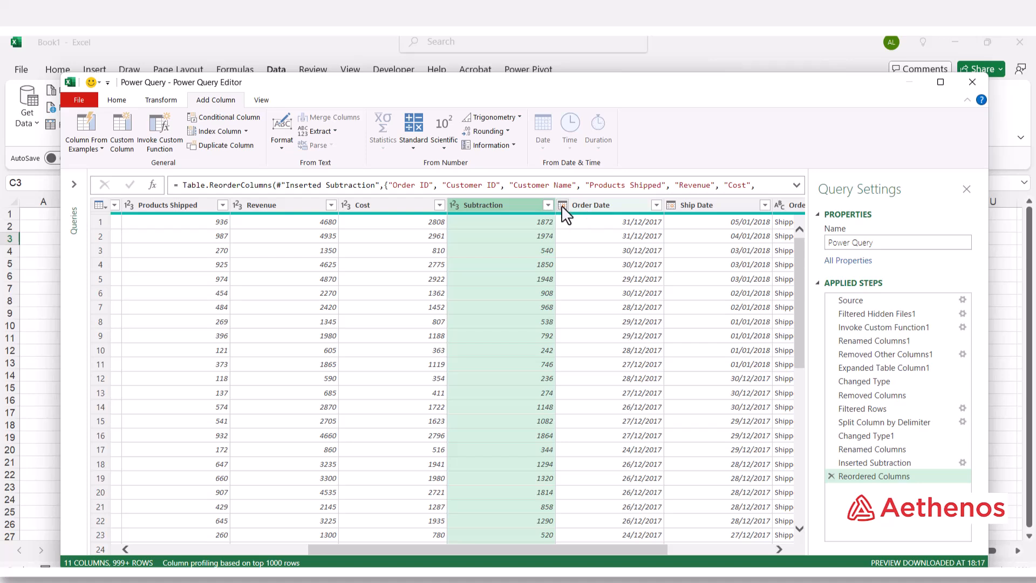
double_click(483, 205)
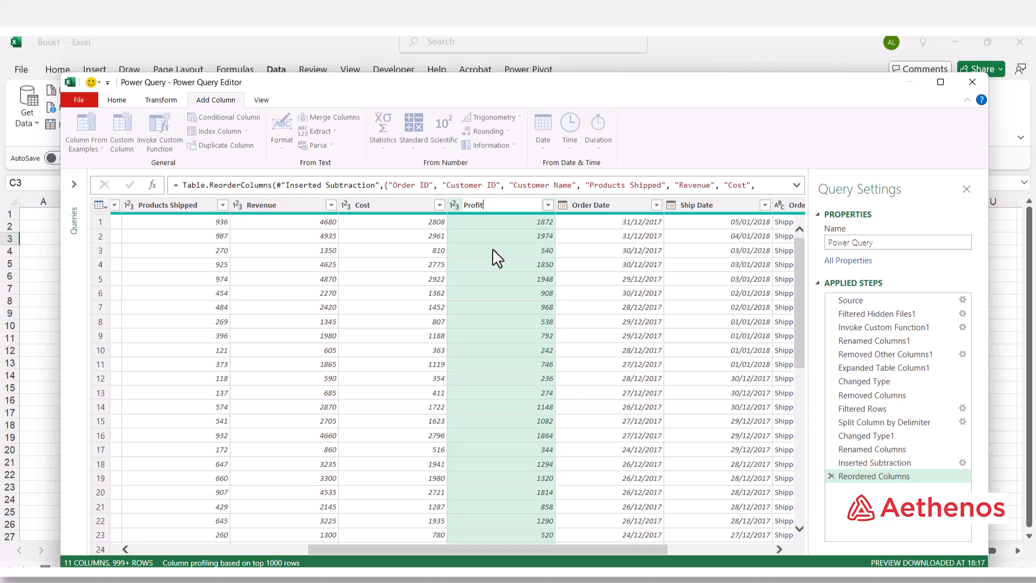
text(Profit)
key(Return)
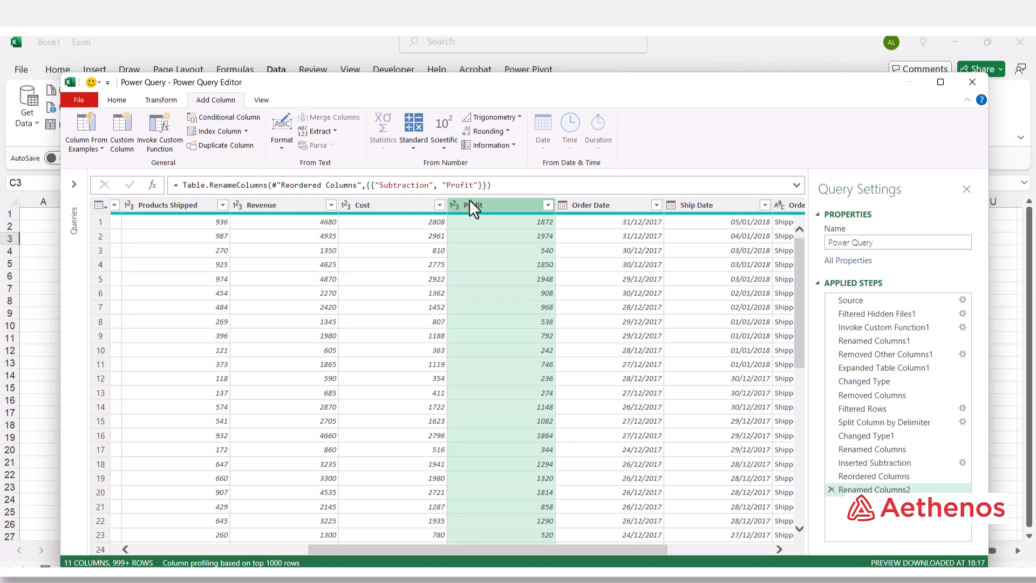
Change the data type of the Revenue, Cost and Profit columns to Currency.
click(281, 205)
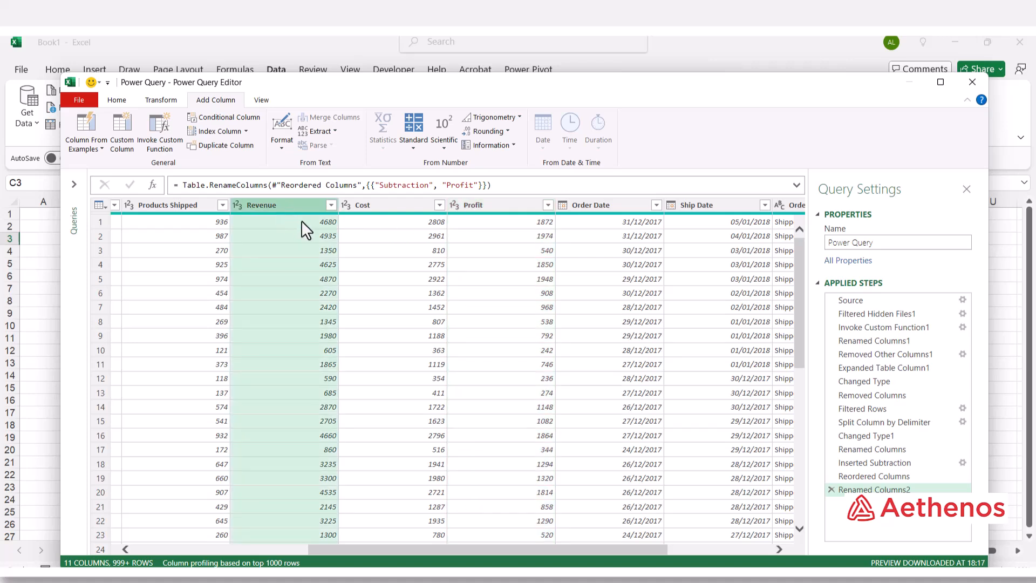
ctrl+click(379, 203)
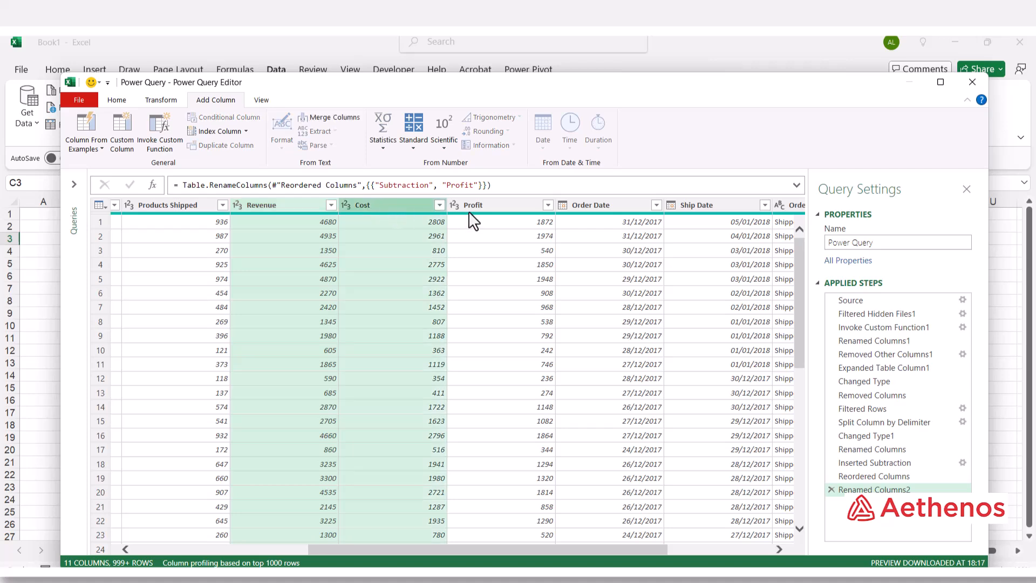
ctrl+click(492, 202)
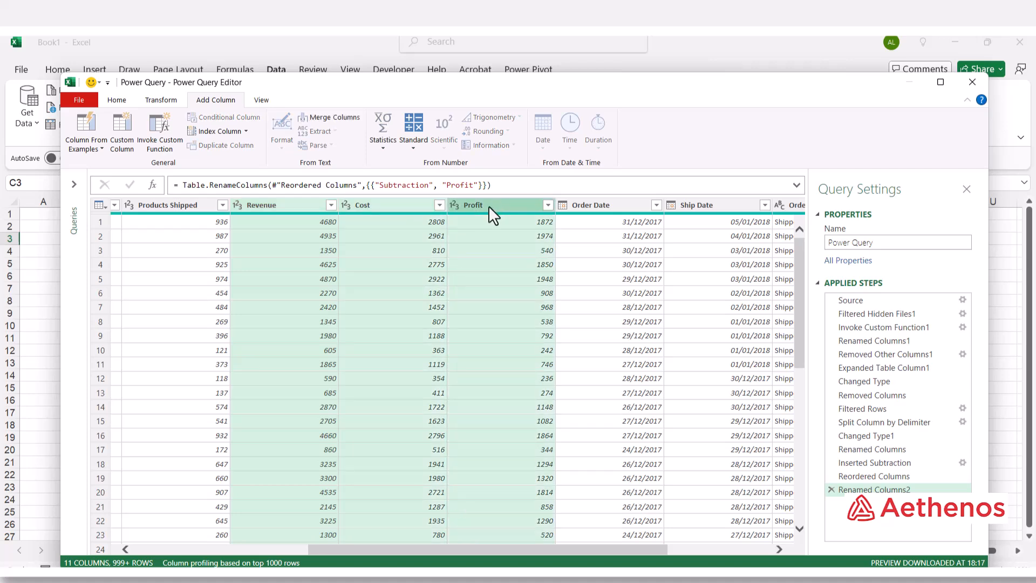
right_click(489, 207)
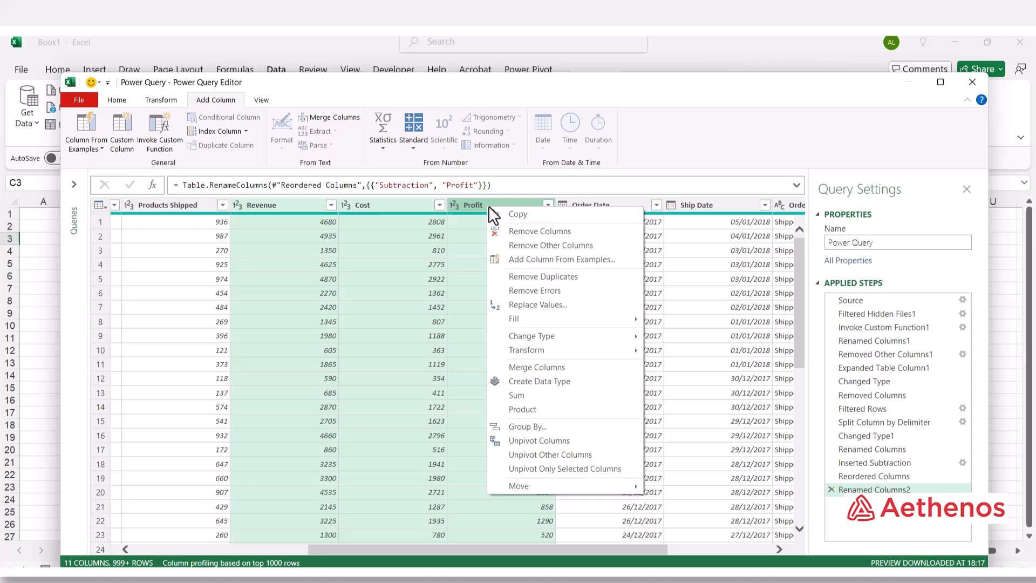
mouse_move(511, 342)
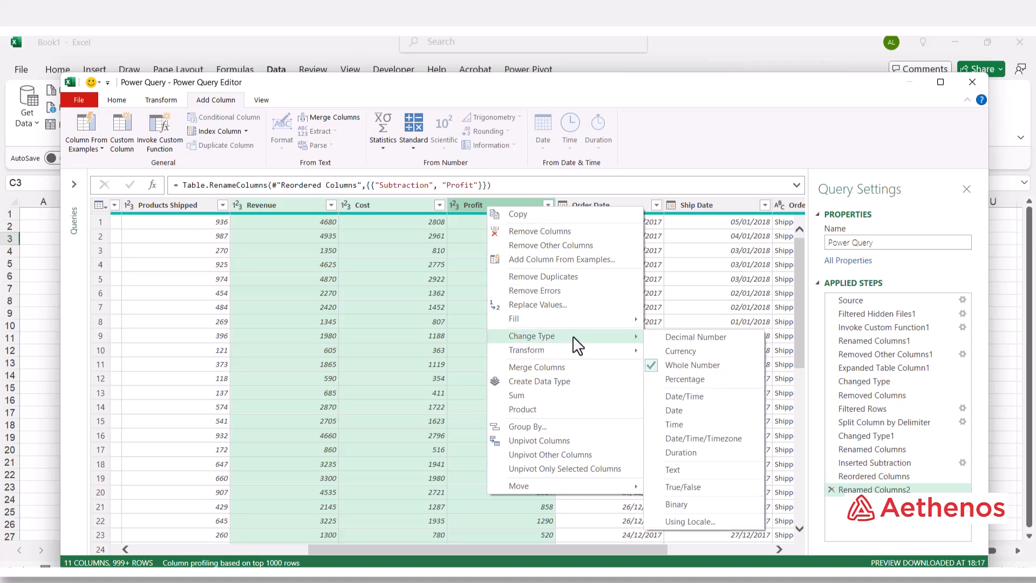
click(681, 351)
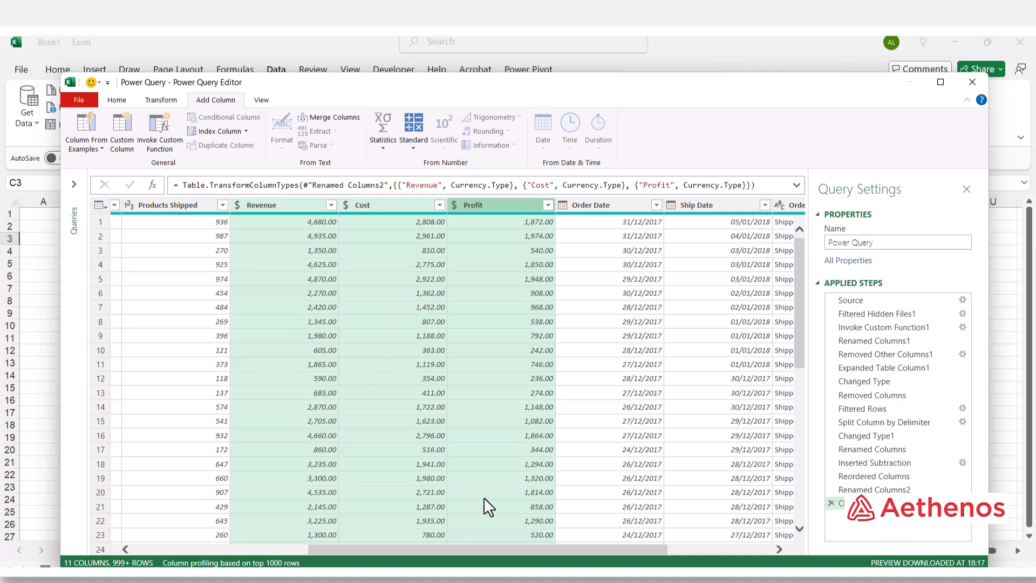
drag(556, 549, 711, 550)
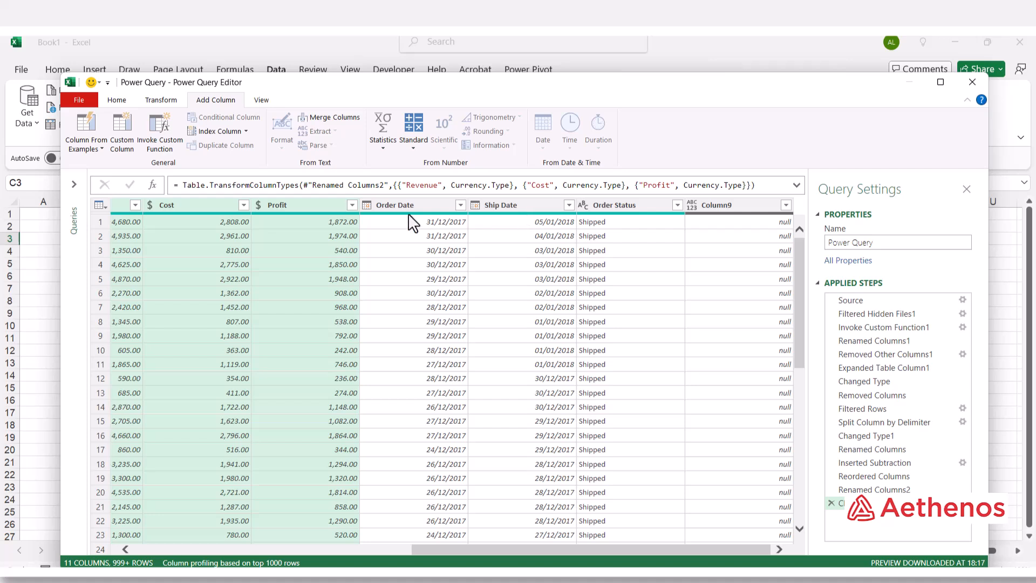
Add a column that subtracts Order Date from Ship Date in days.
mouse_move(408, 215)
click(523, 205)
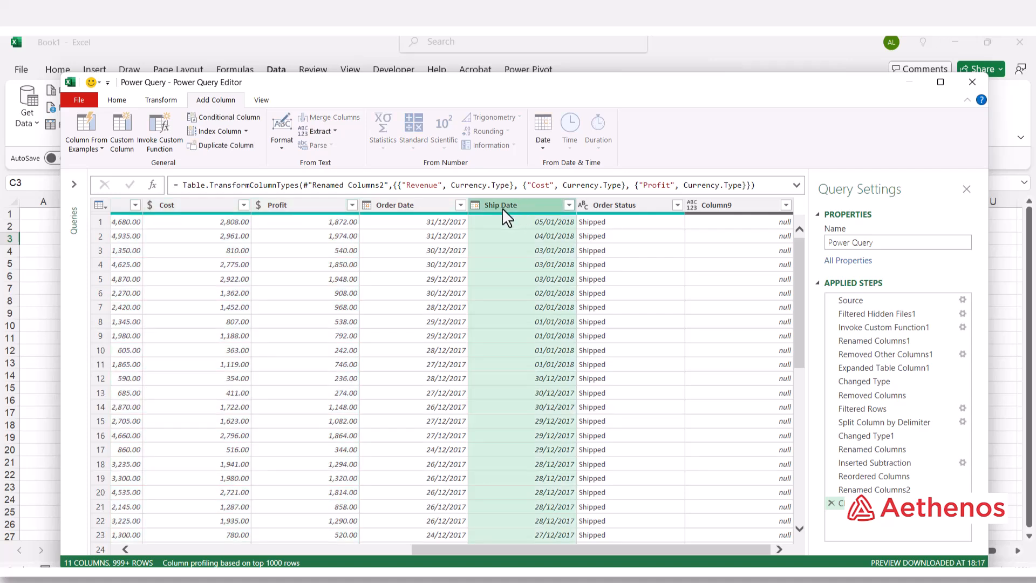
ctrl+click(423, 207)
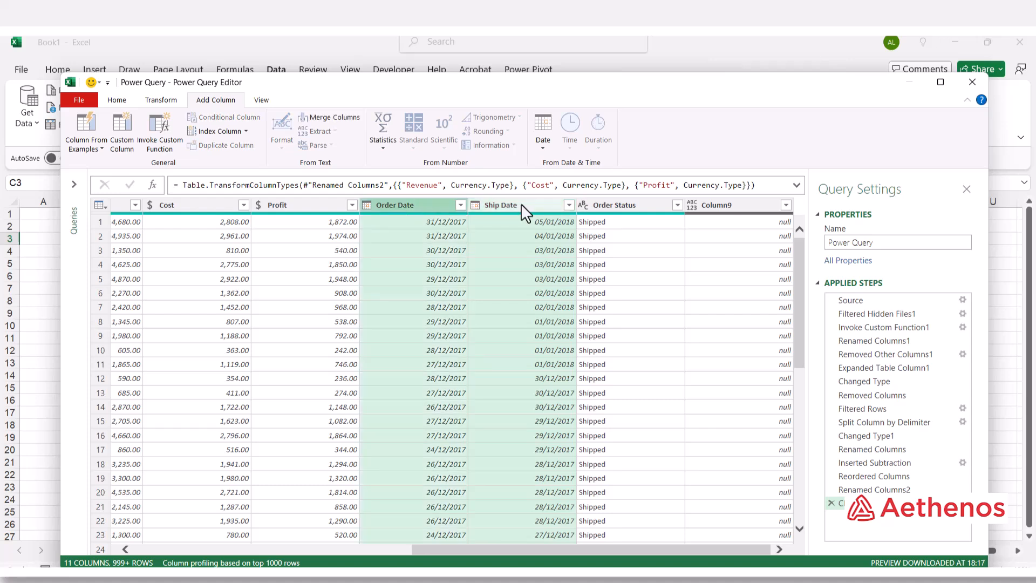
click(543, 147)
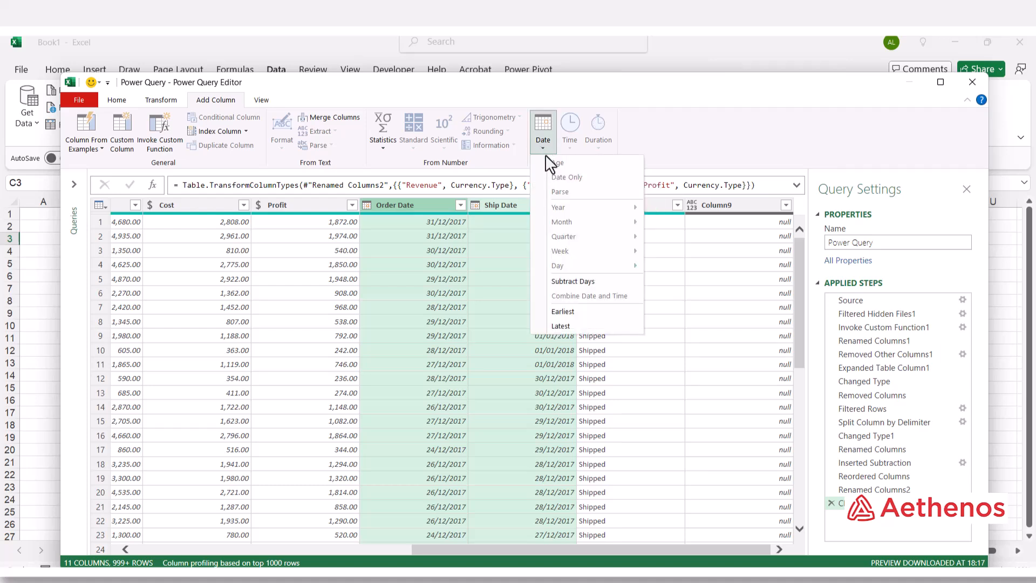
click(592, 281)
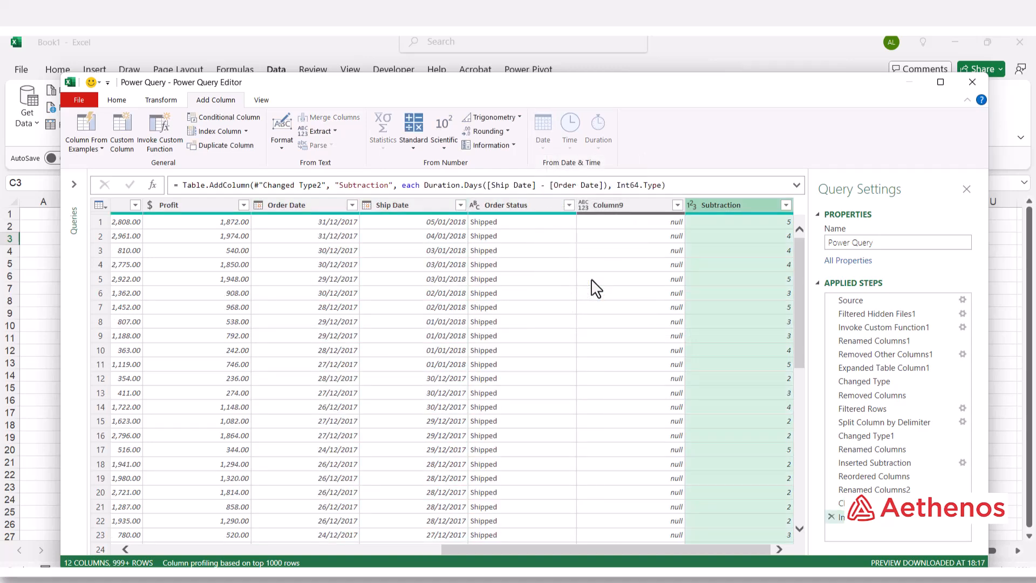
Rename the new Subtraction column as Days to Ship.
double_click(708, 206)
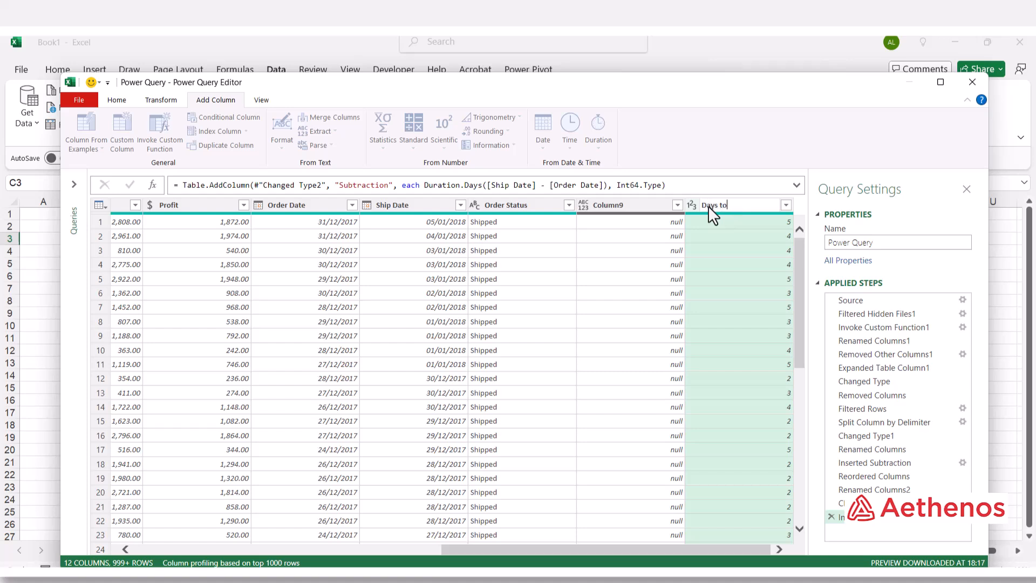
text(Days to Ship)
key(Return)
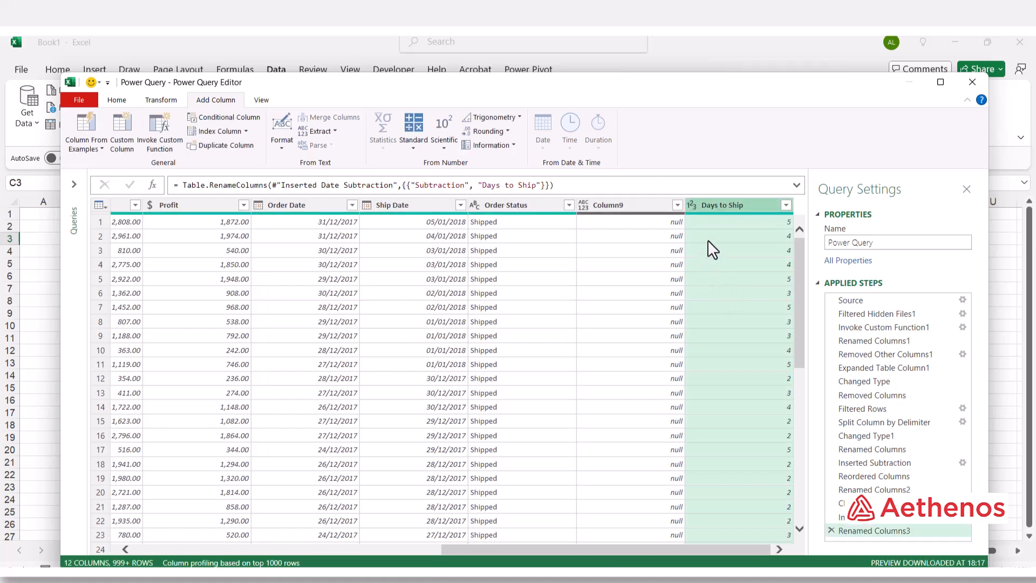
Move the Days to Ship column between Ship Date and Order Status and check its first row against the two dates.
drag(740, 203, 517, 207)
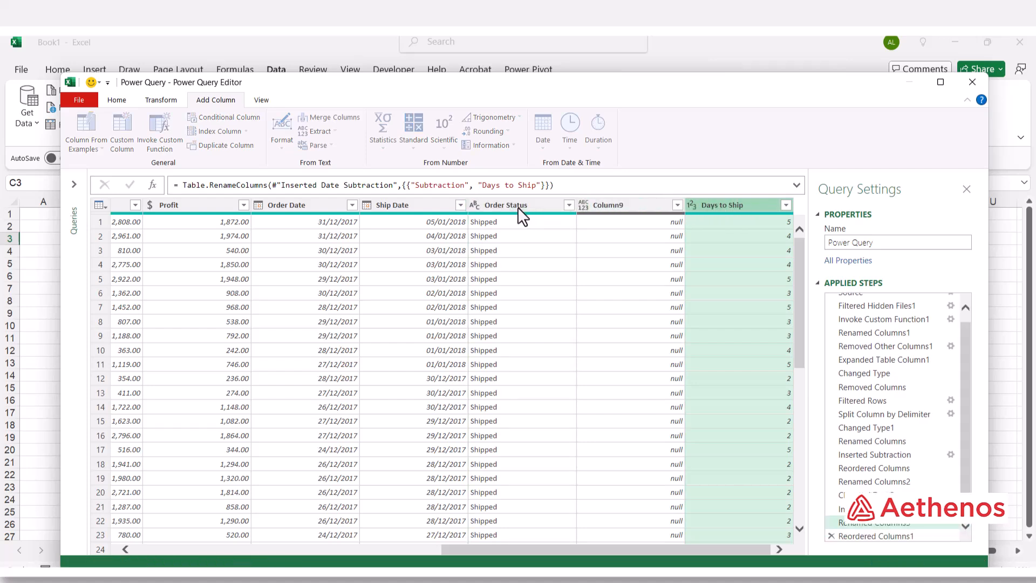
click(318, 204)
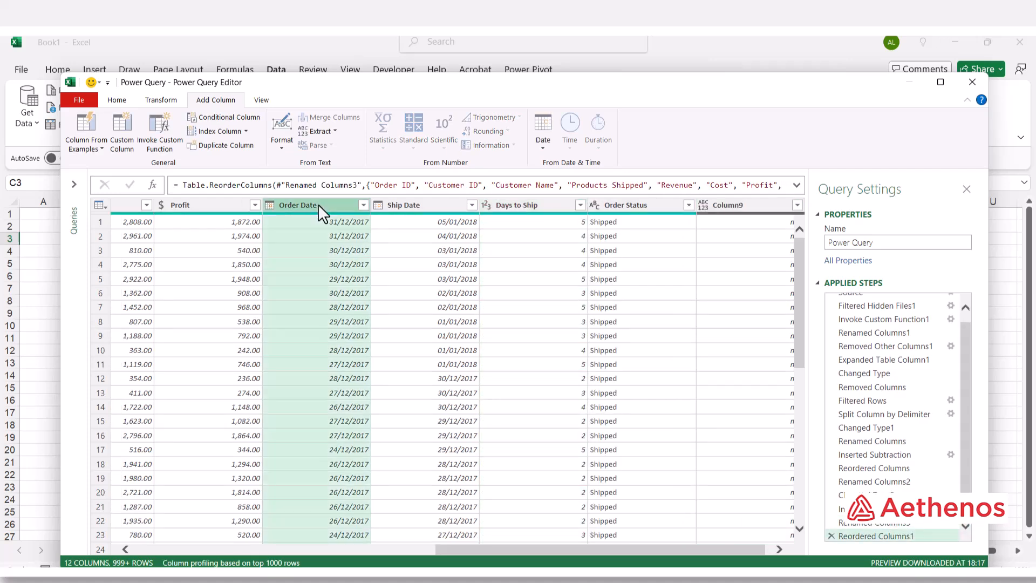
click(417, 203)
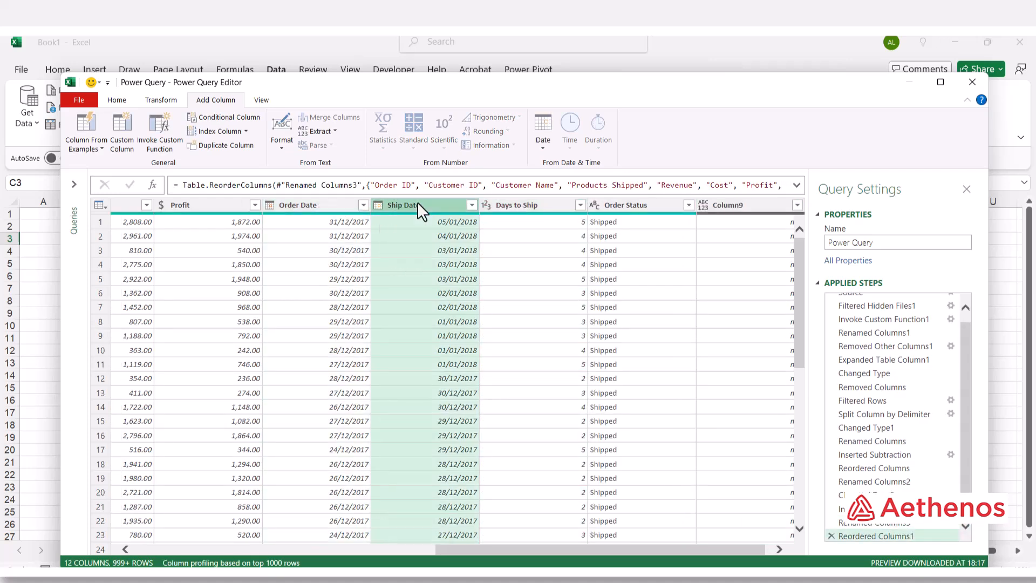
click(539, 203)
click(540, 227)
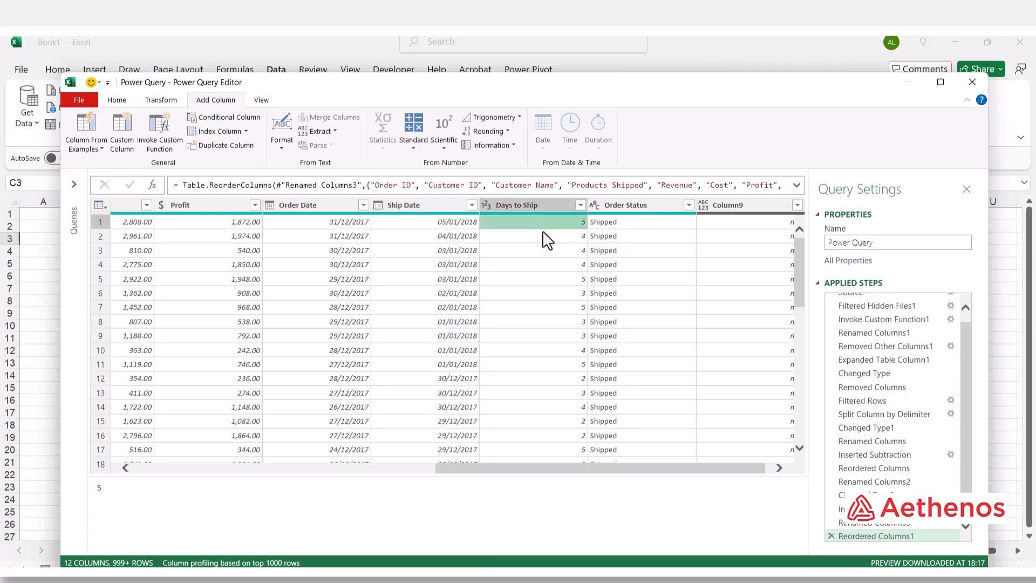
Try moving the Reordered Columns1 applied step ahead of Renamed Columns3, and put it back in its original place.
scroll(909, 389, down, 1)
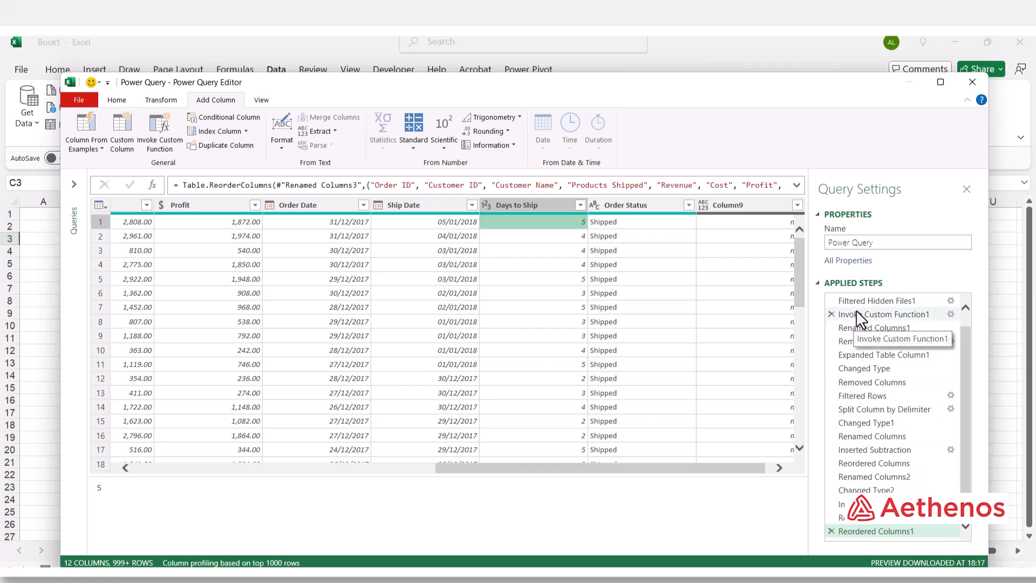
scroll(856, 313, up, 1)
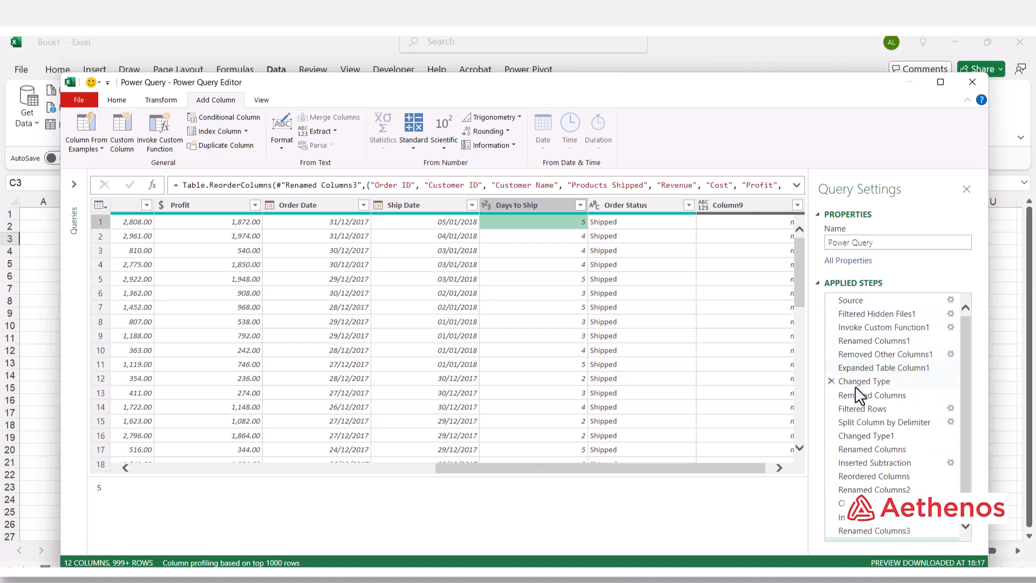
scroll(857, 434, down, 1)
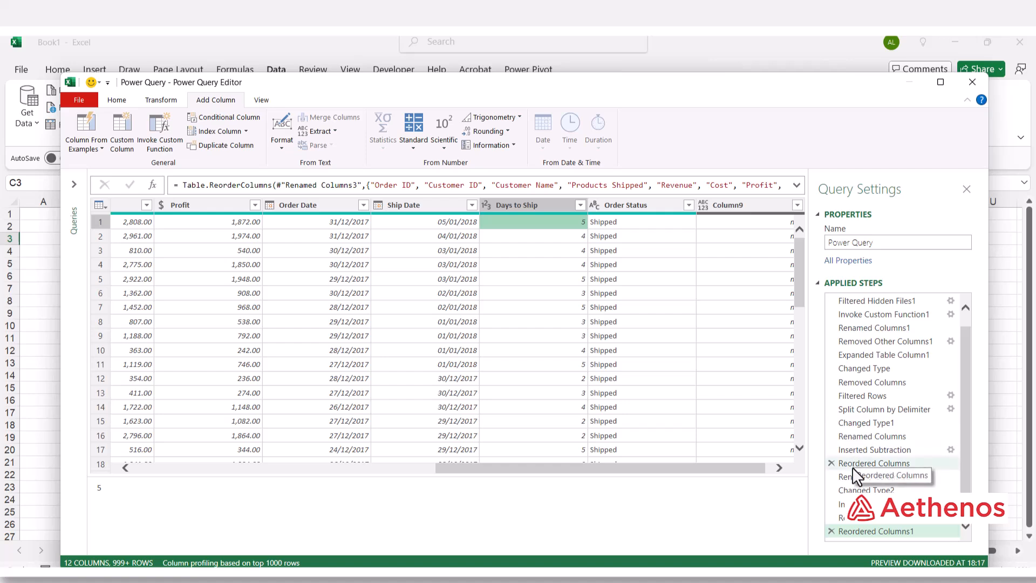
click(855, 533)
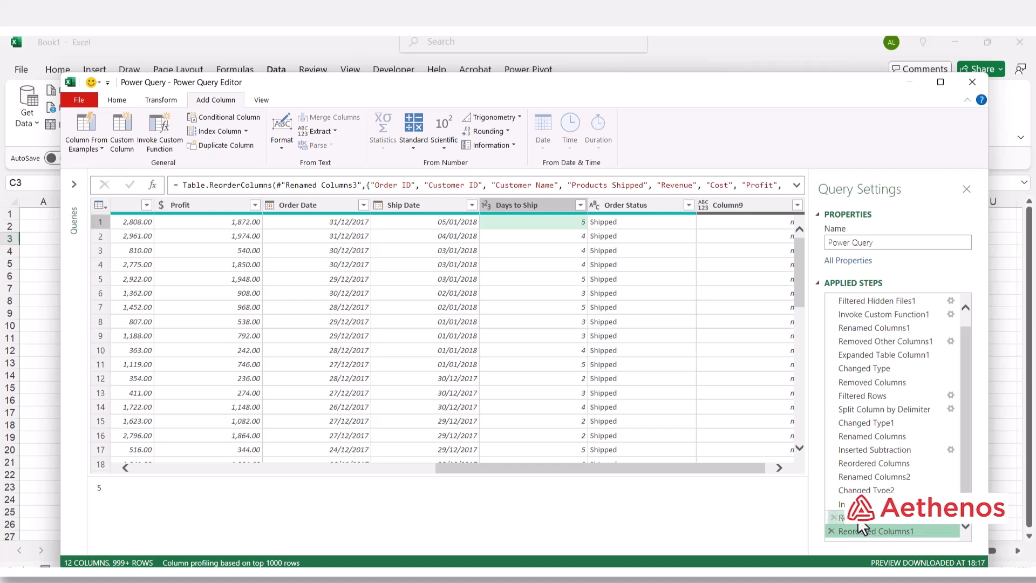
drag(857, 520, 858, 519)
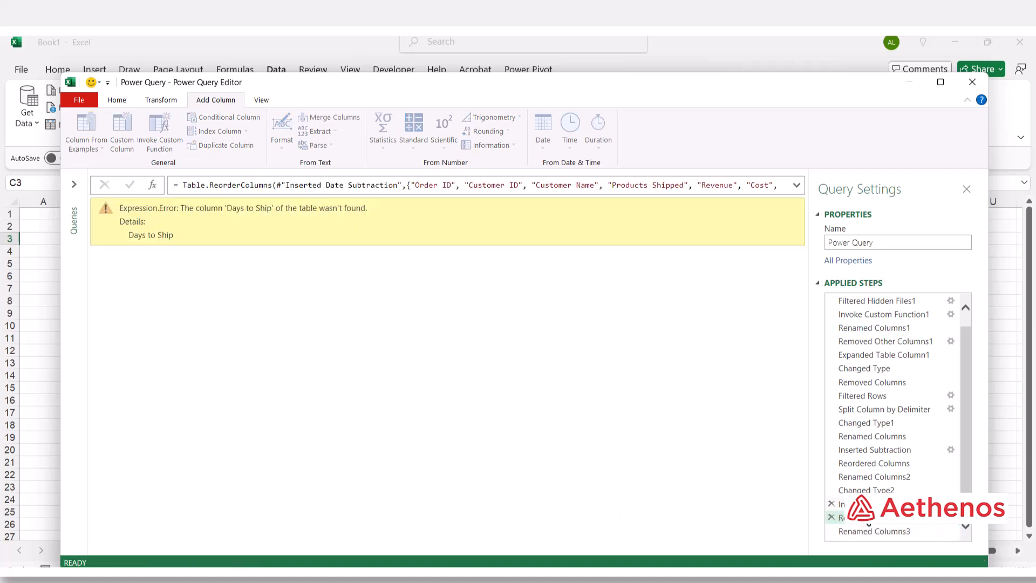
drag(870, 523, 867, 533)
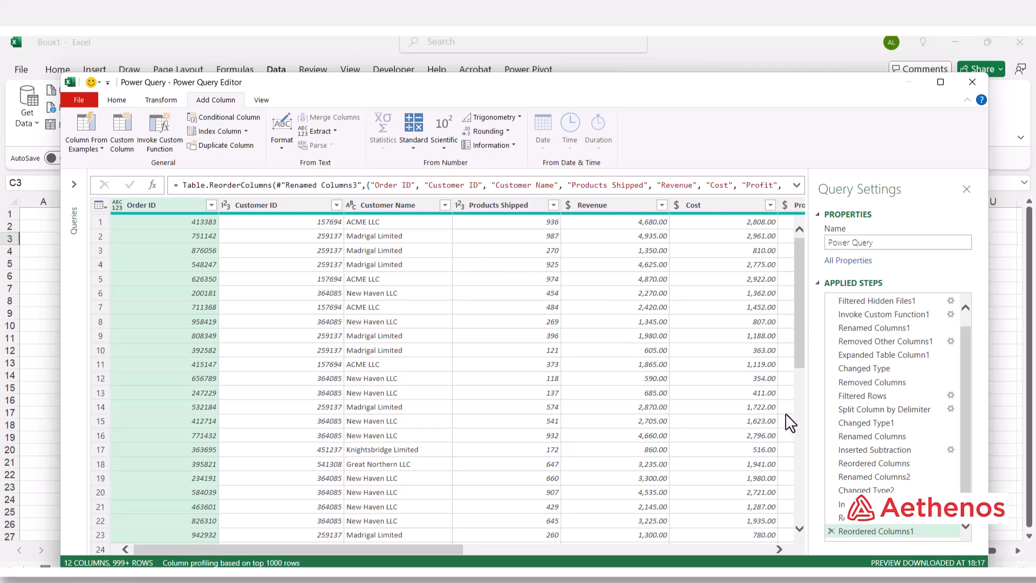
Look over all columns of the cleaned query and load it into the workbook with Close & Load.
drag(407, 551, 731, 557)
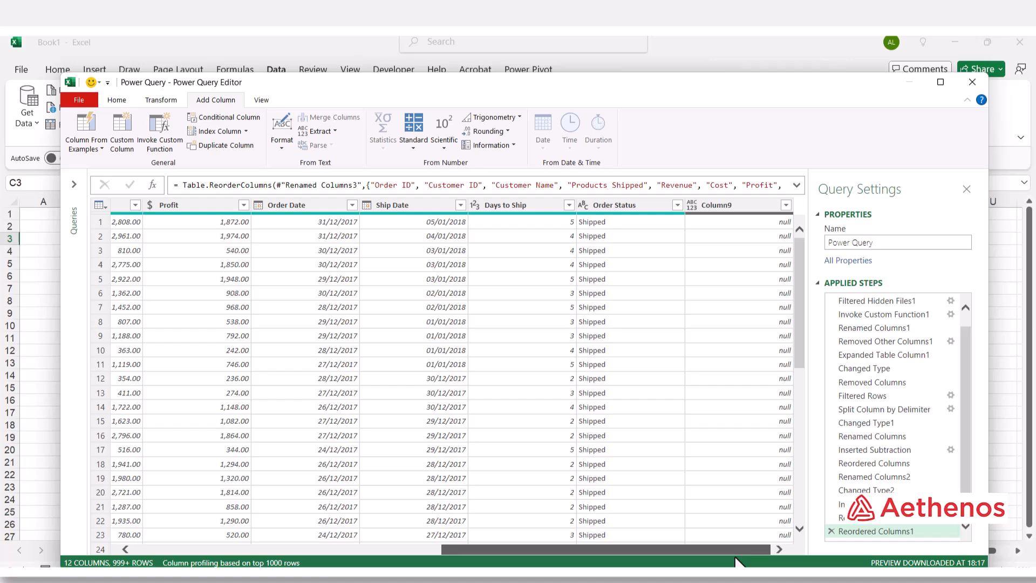
drag(737, 561, 341, 529)
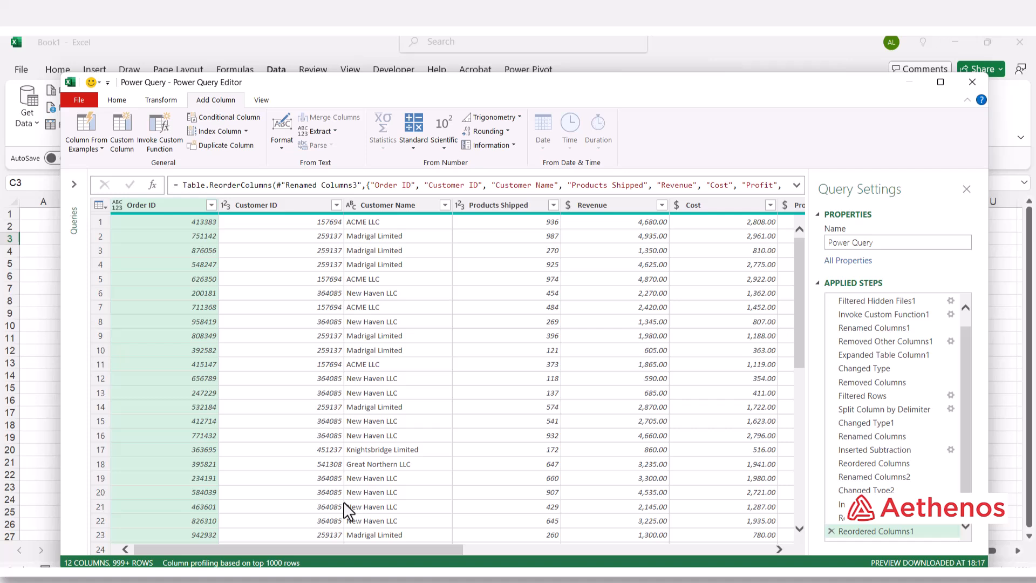
click(117, 101)
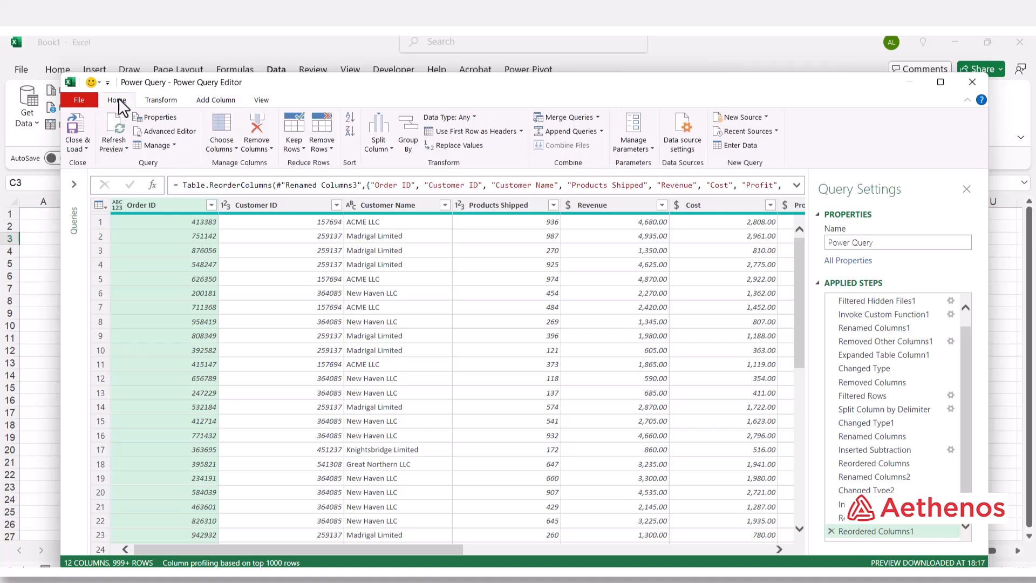
click(82, 142)
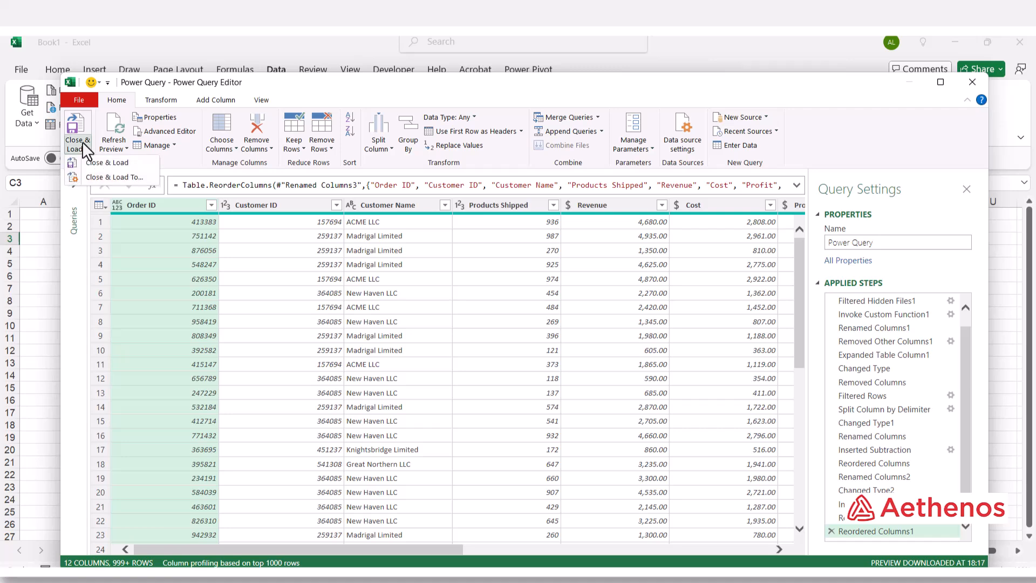
click(101, 164)
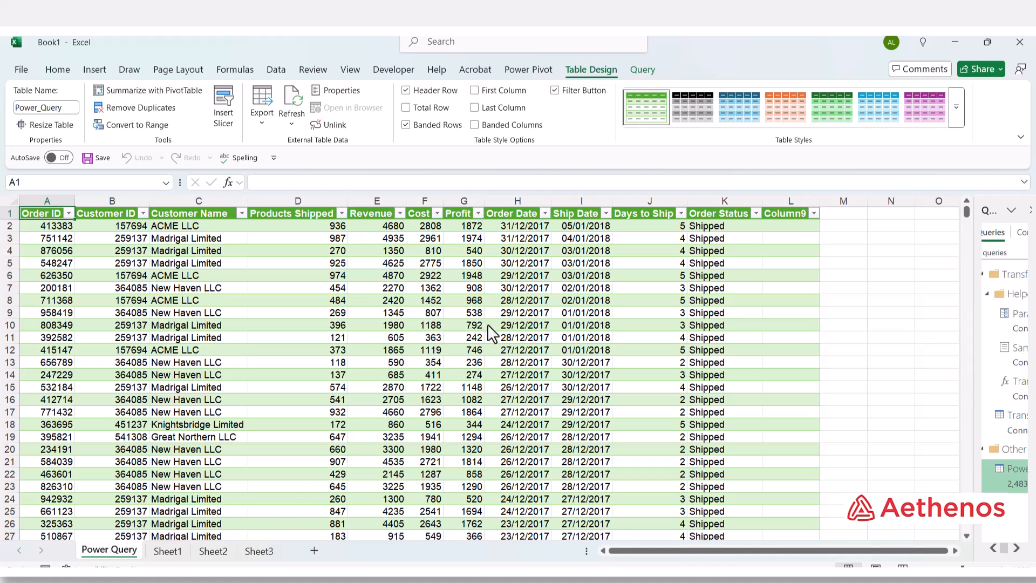
Examine the Ship Date values from the first to the last rows of the loaded table and return to its beginning.
click(599, 265)
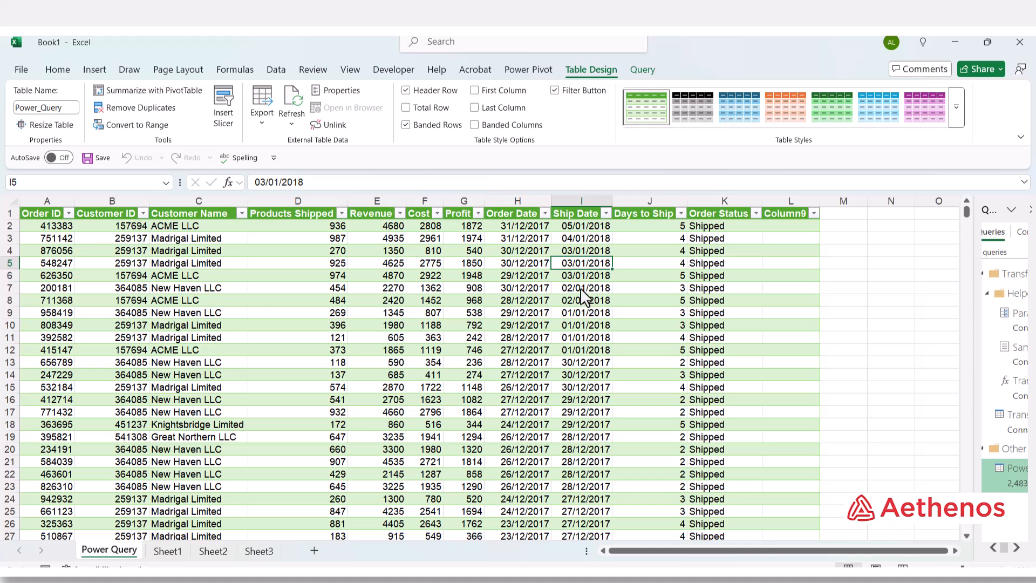
click(587, 289)
click(589, 325)
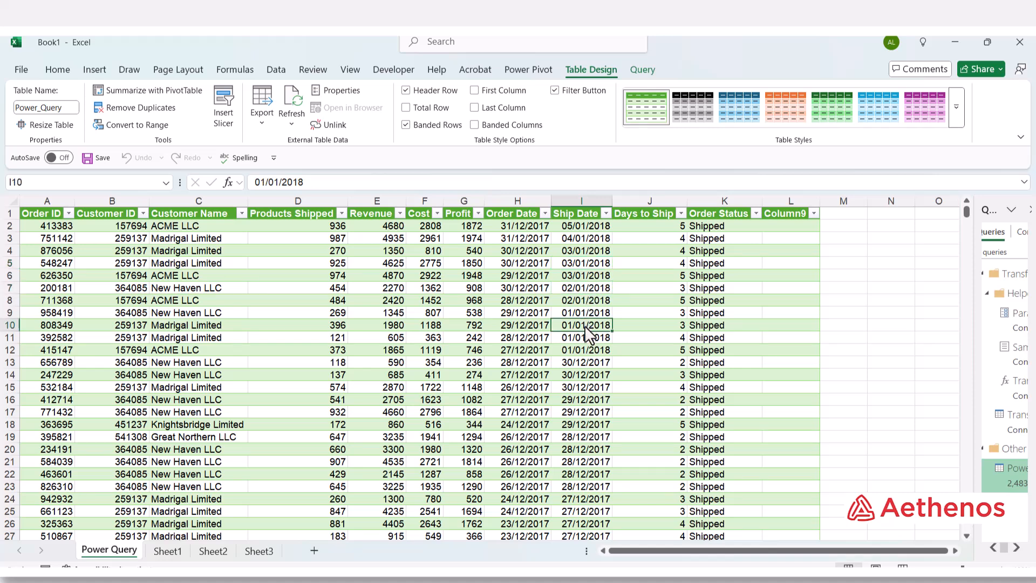
click(588, 388)
scroll(579, 409, down, 1)
scroll(580, 403, down, 20)
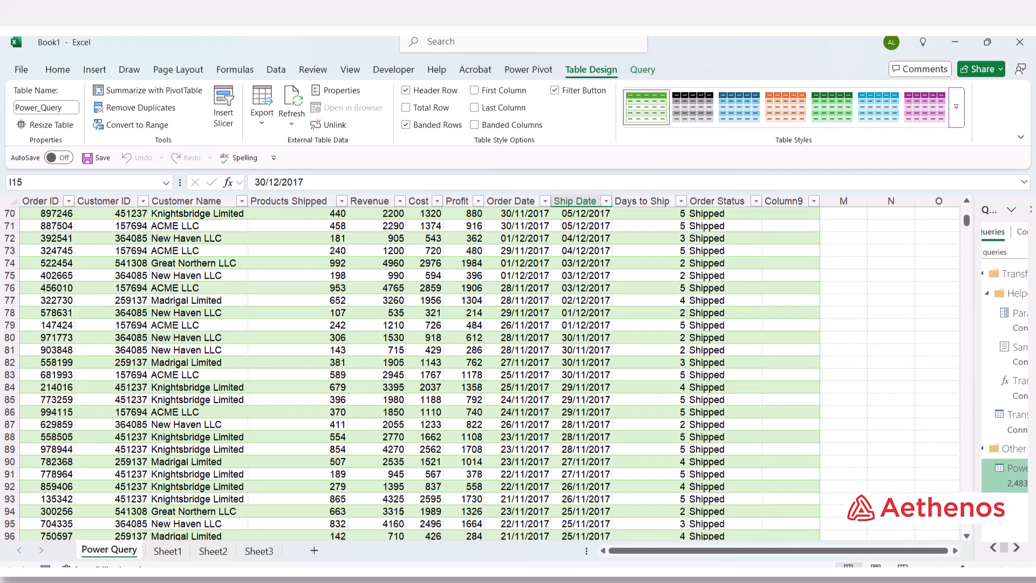
drag(966, 216, 966, 527)
click(582, 399)
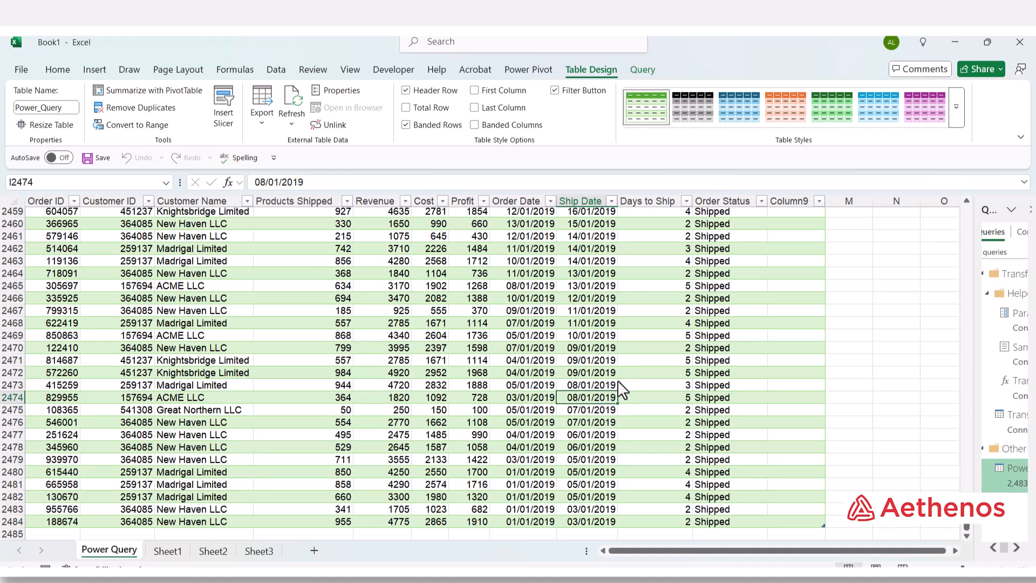
scroll(617, 380, up, 13)
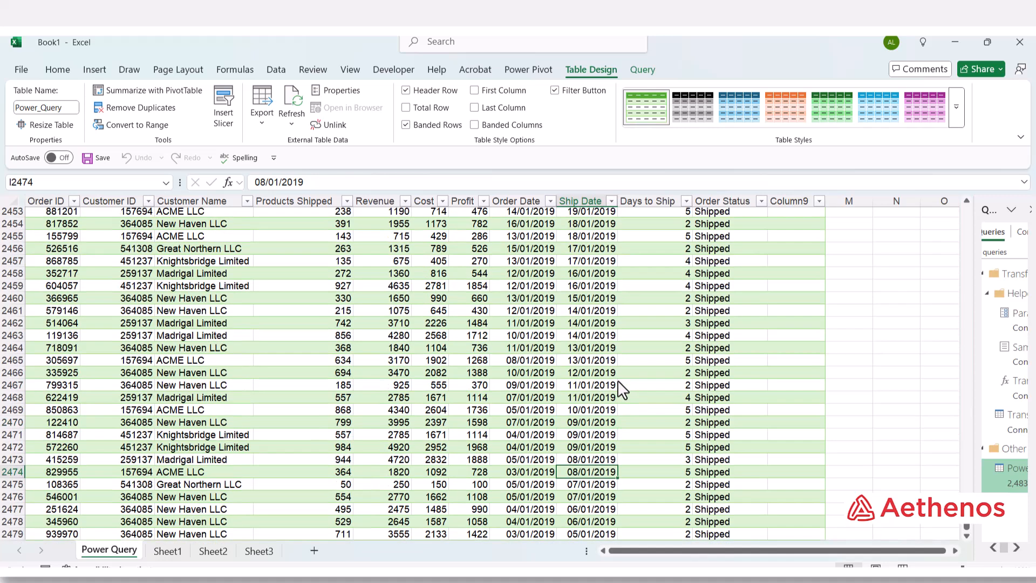
scroll(594, 380, up, 4)
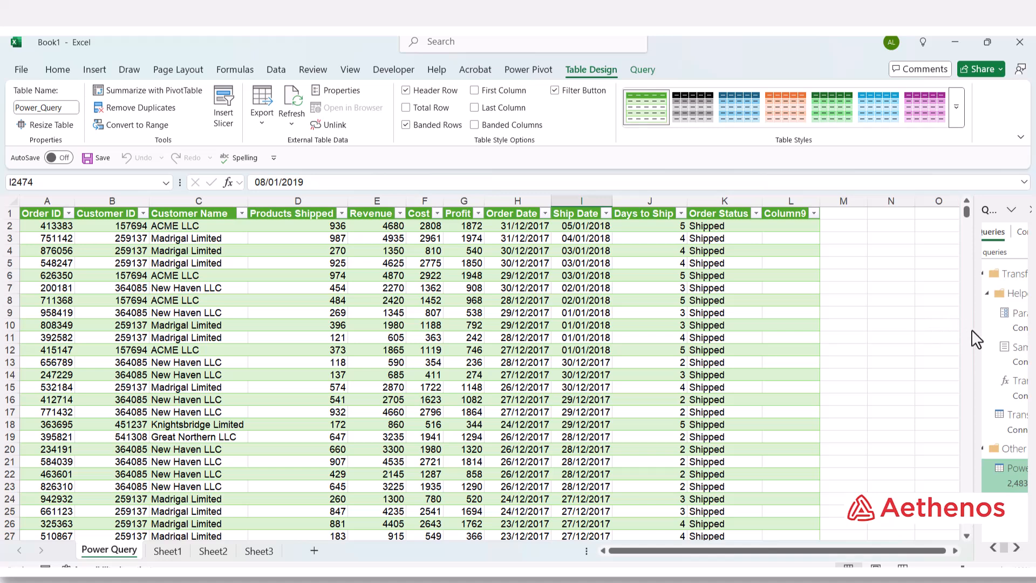
Widen the Queries & Connections pane and preview the Transform Sample File query.
drag(974, 338, 803, 336)
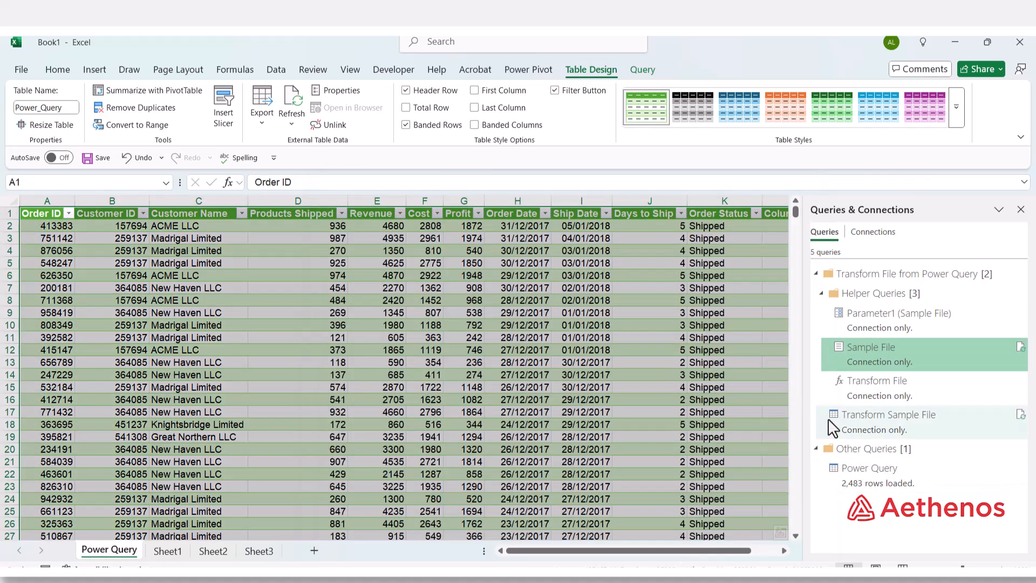
mouse_move(928, 411)
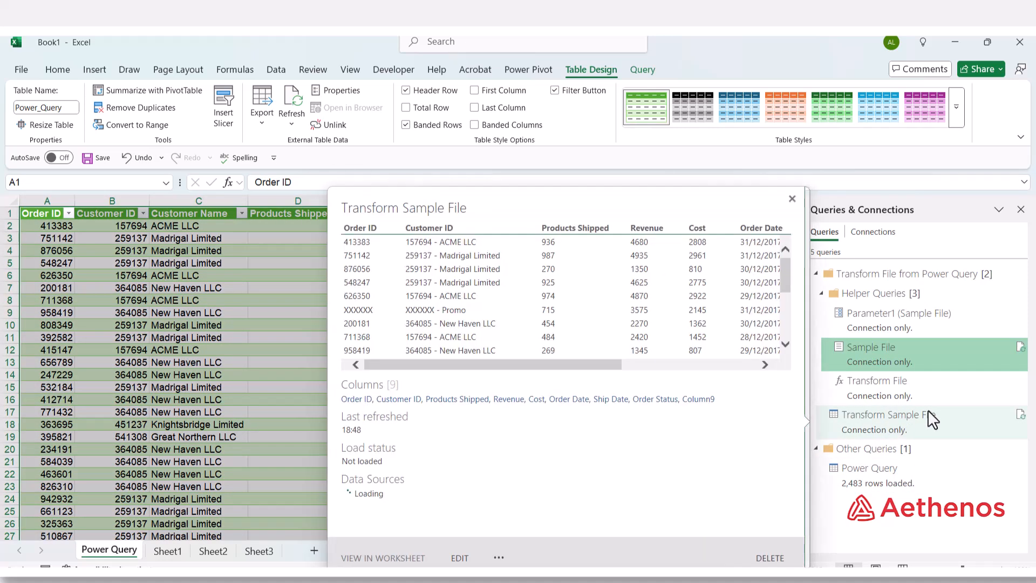
drag(785, 271, 781, 316)
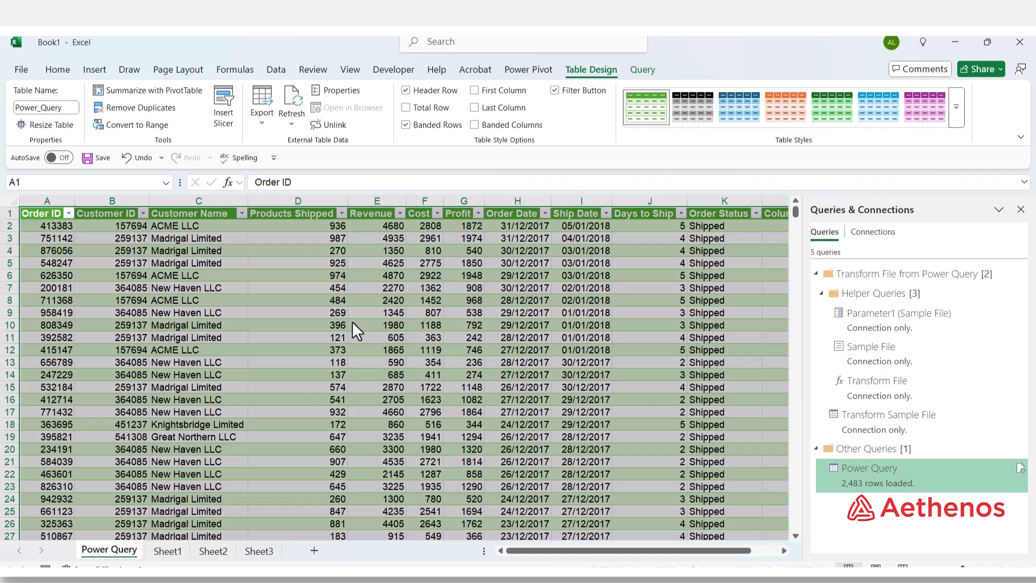
Insert a PivotTable based on the Power_Query table in a new worksheet.
click(296, 329)
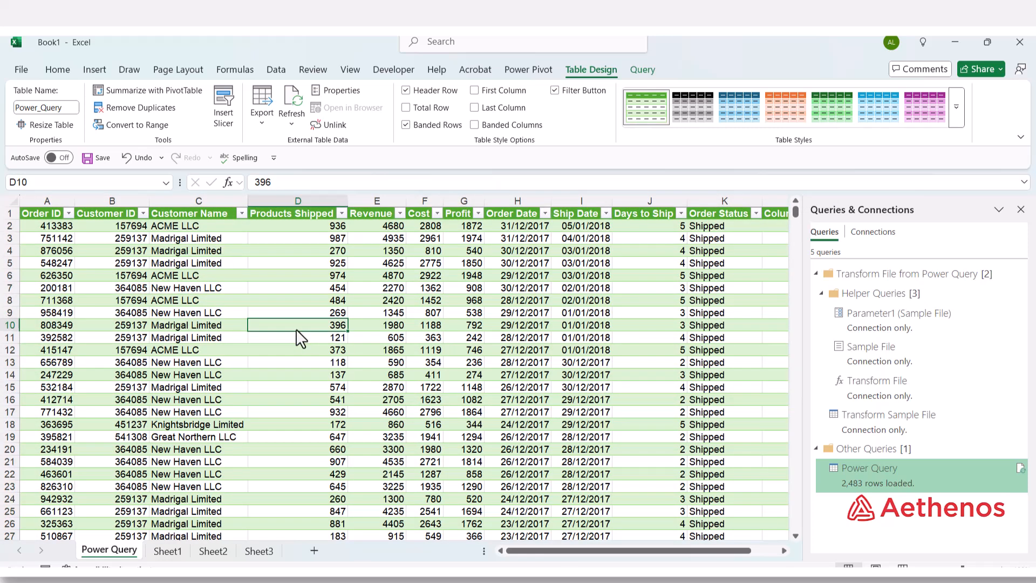
click(356, 302)
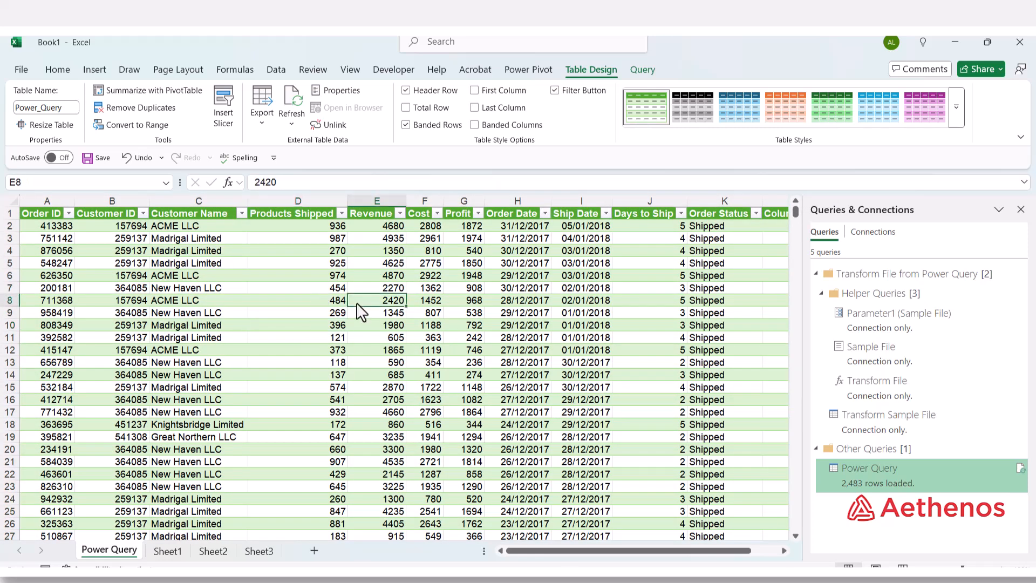
click(94, 71)
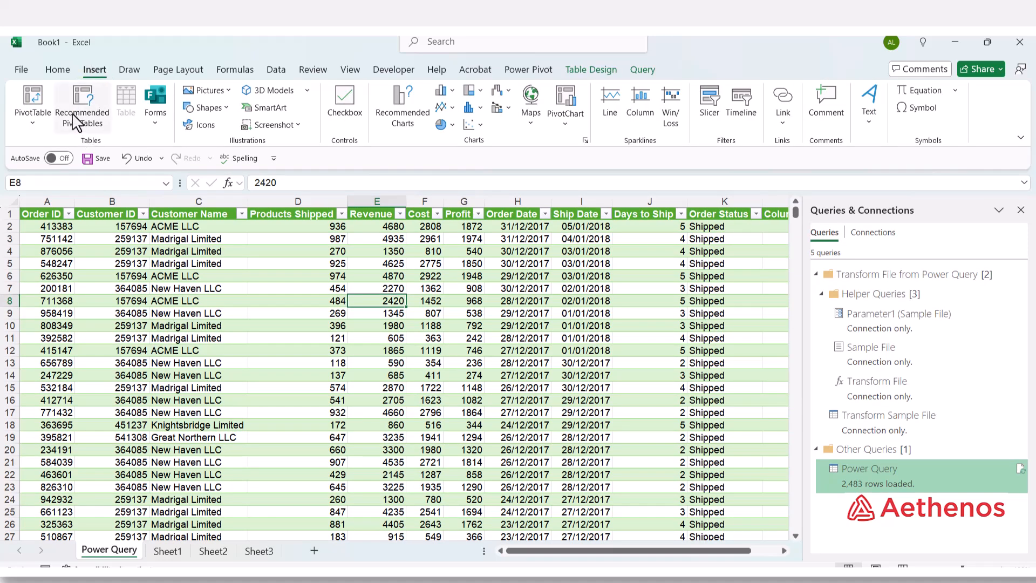
click(39, 99)
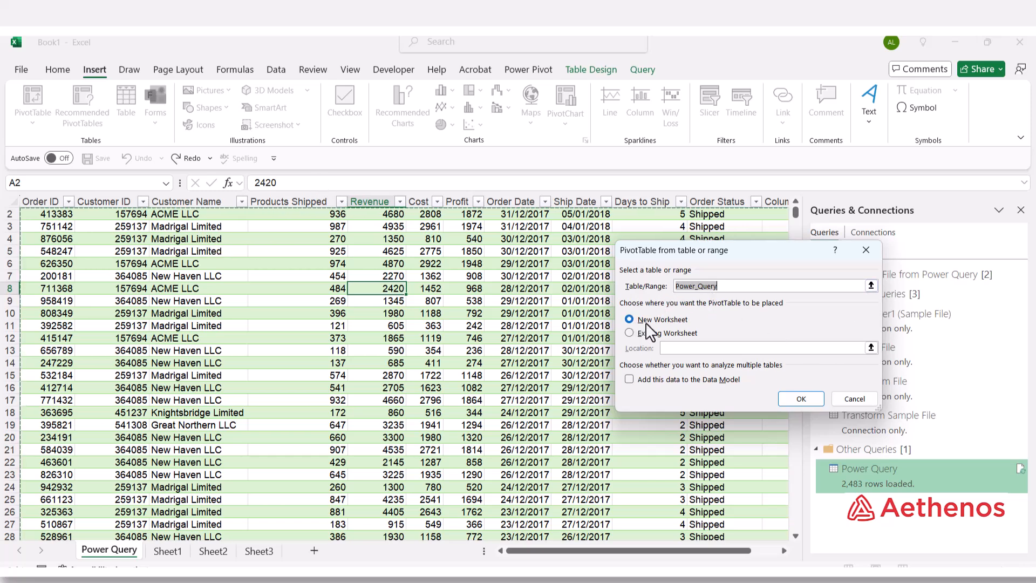
click(799, 398)
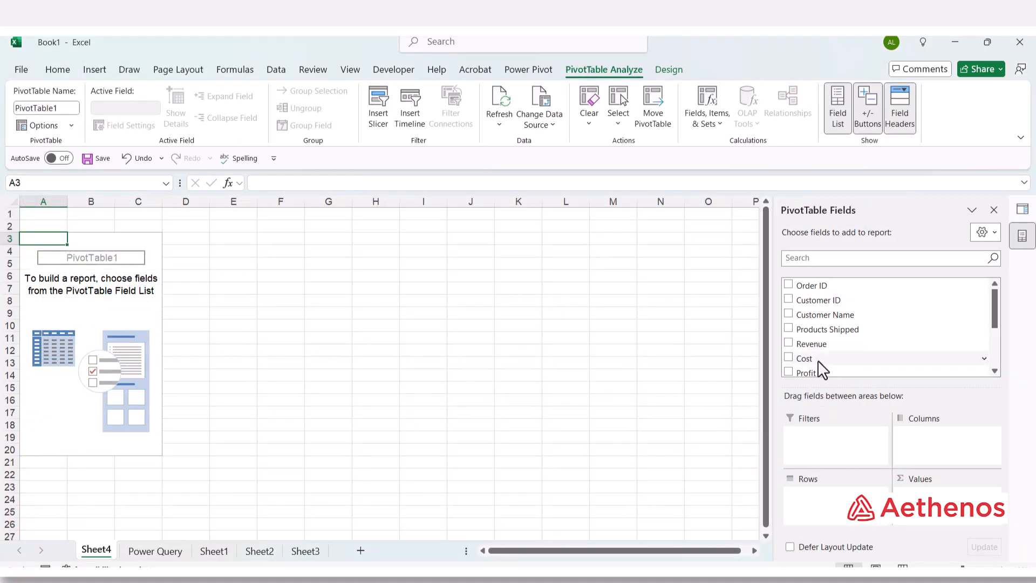
Summarize Profit by Order Date in the PivotTable, with Order Date as rows and Profit as summed values.
scroll(815, 359, down, 3)
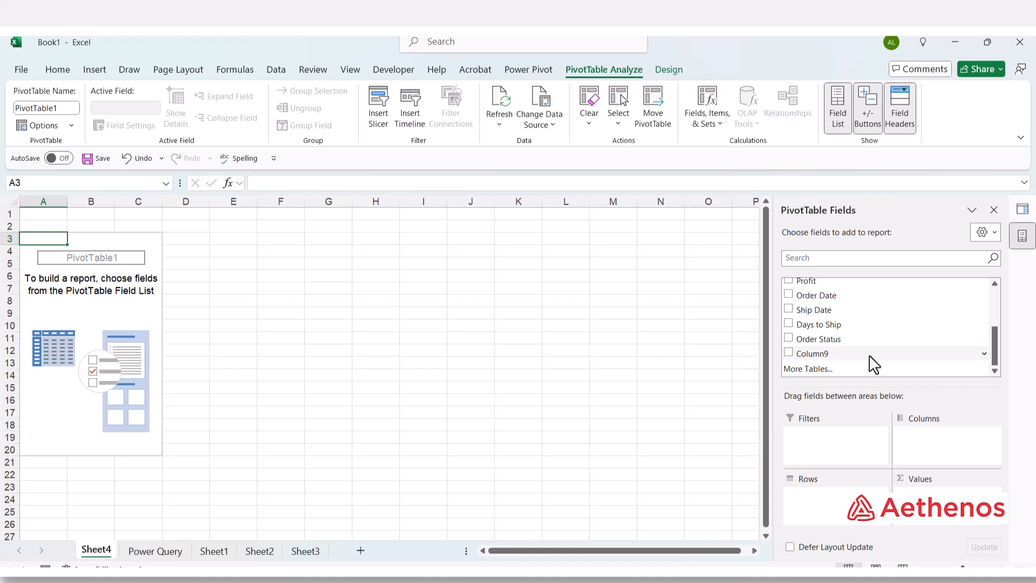
scroll(842, 359, up, 2)
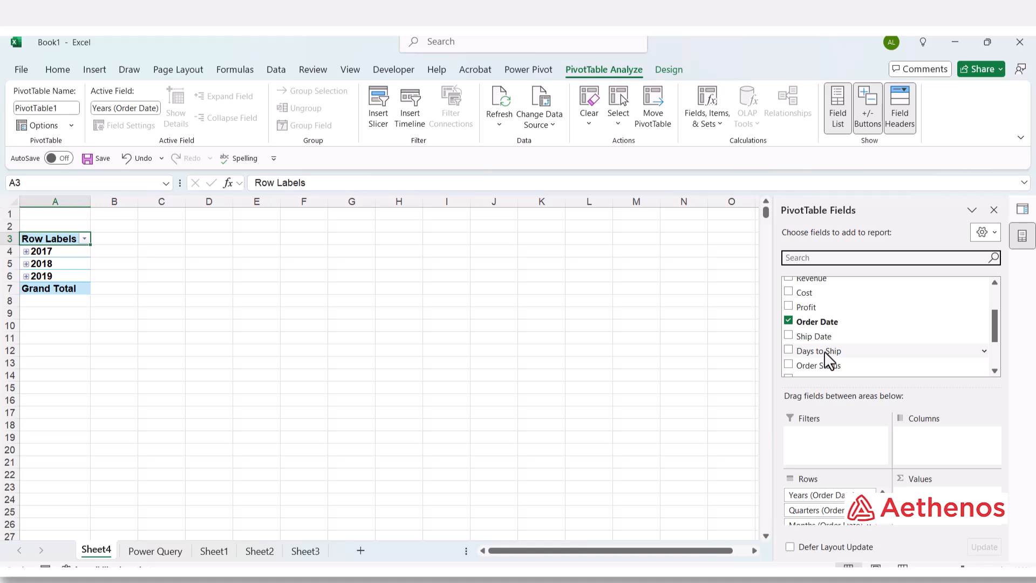
click(797, 311)
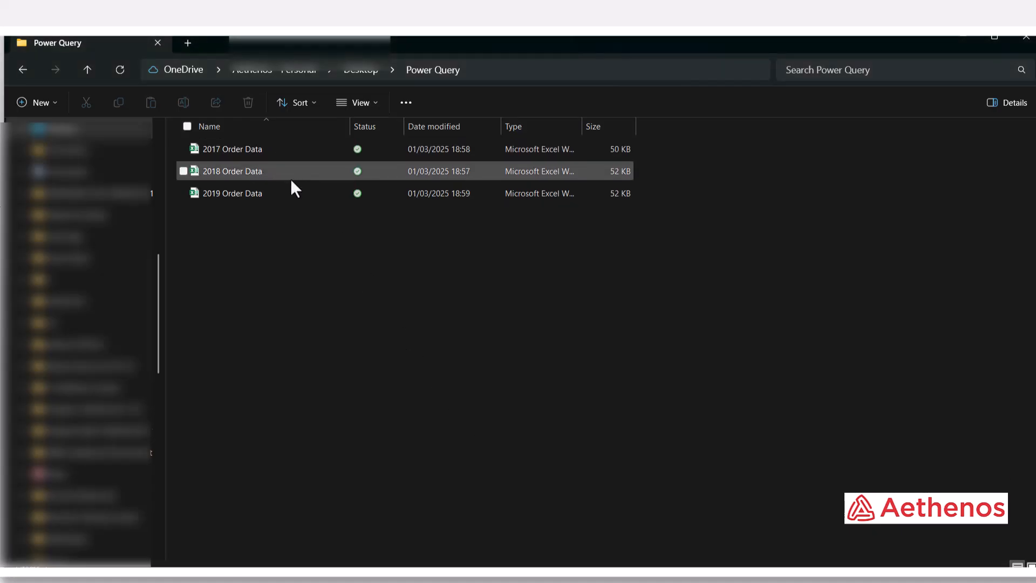
In File Explorer, move the 2020 Order Data file from the Desktop into the Power Query folder and open that folder.
click(360, 69)
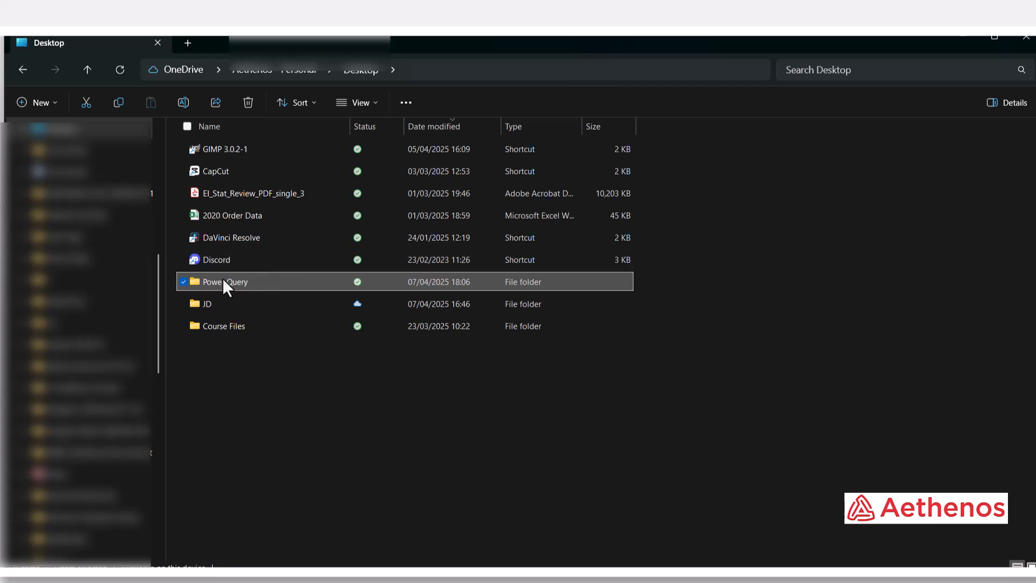
mouse_move(257, 294)
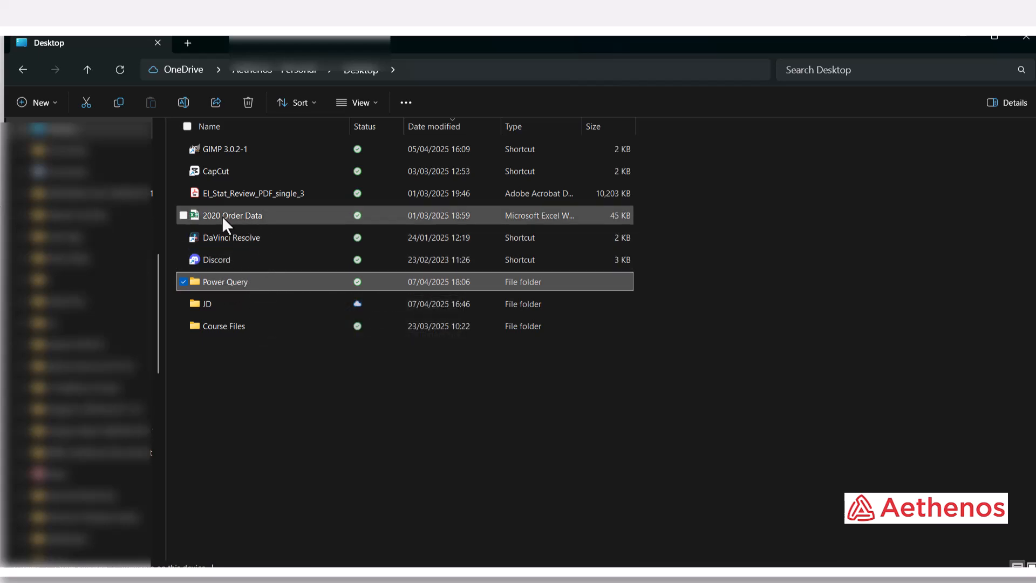
mouse_move(232, 217)
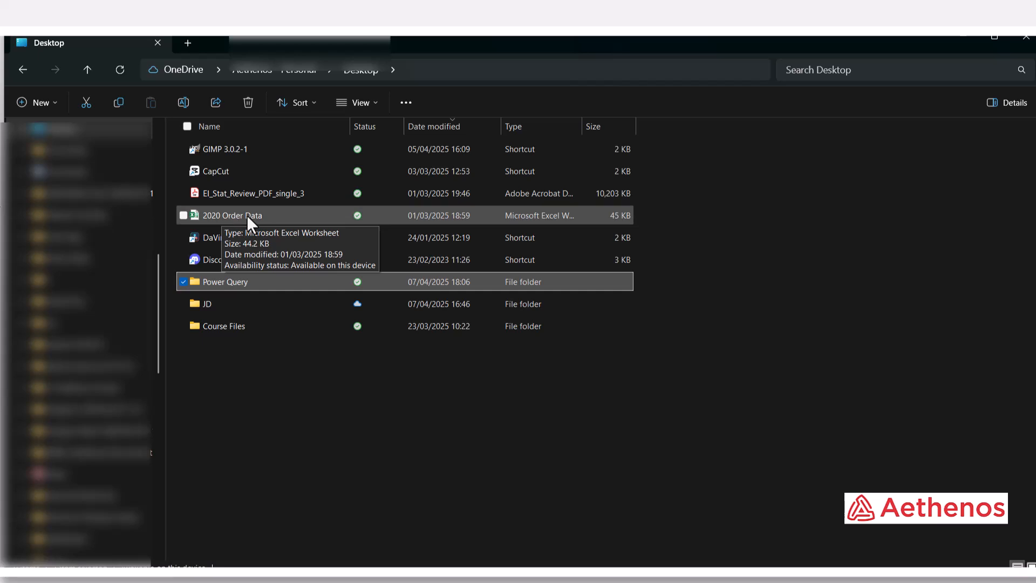
click(274, 214)
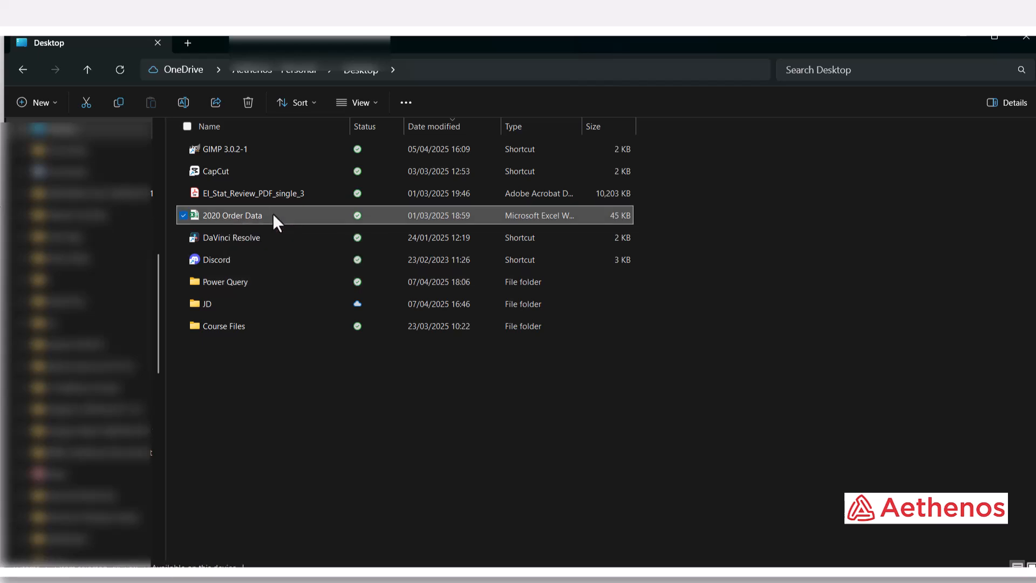
drag(273, 213, 270, 286)
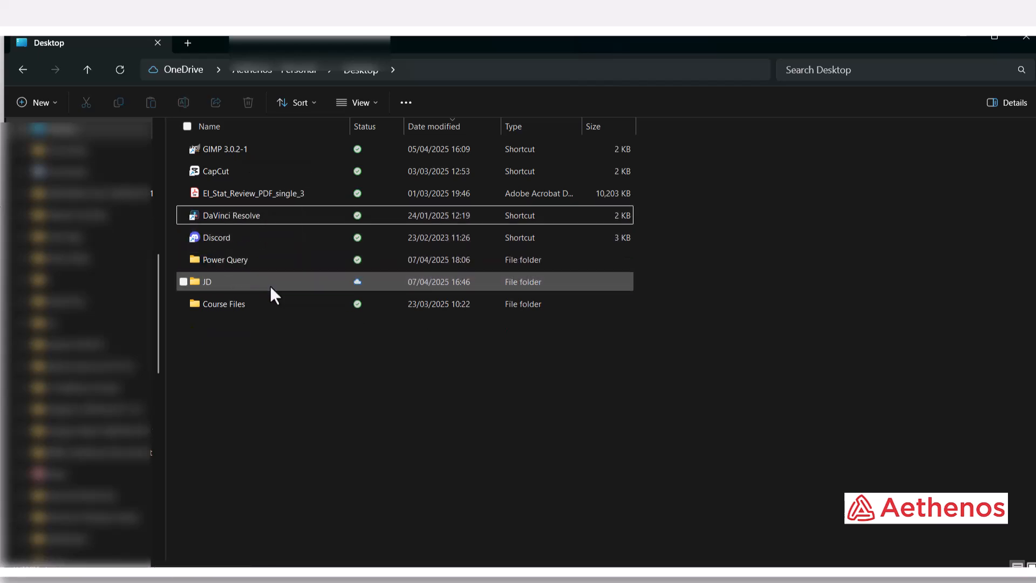
click(260, 257)
double_click(261, 257)
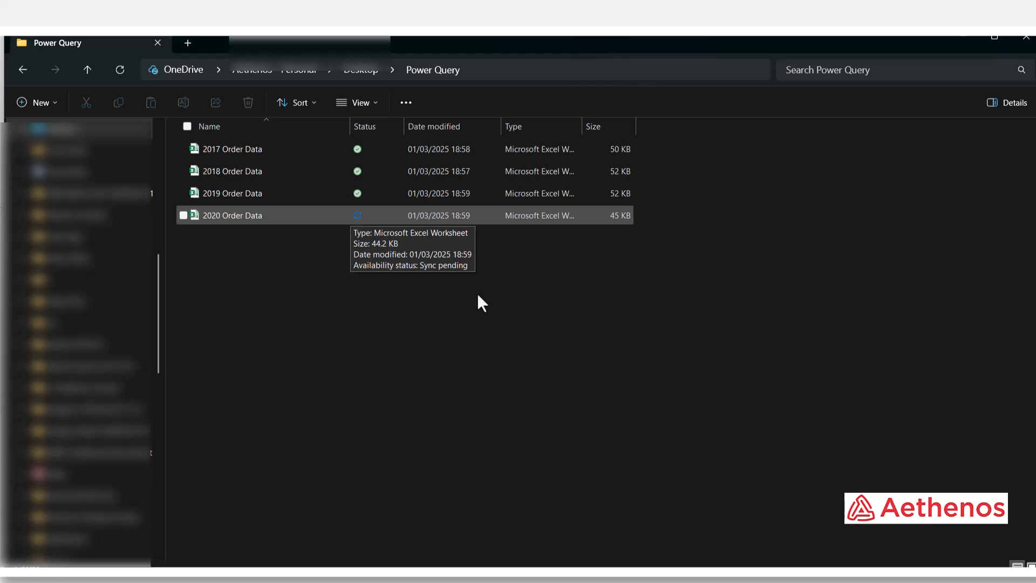
Switch back to the Book1 workbook in Excel and examine the order and ship dates in the last rows of the Power Query table.
click(669, 558)
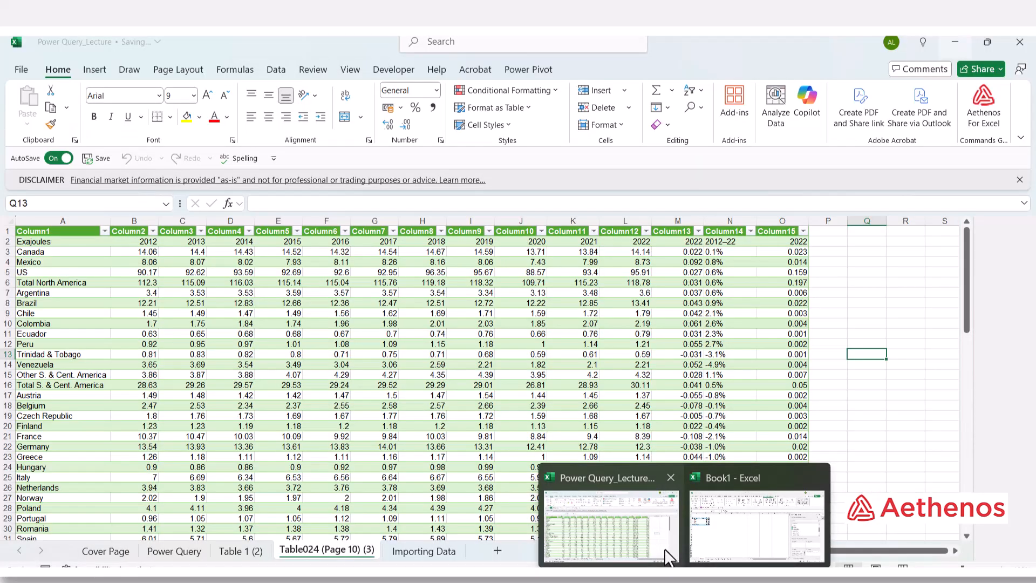
click(717, 550)
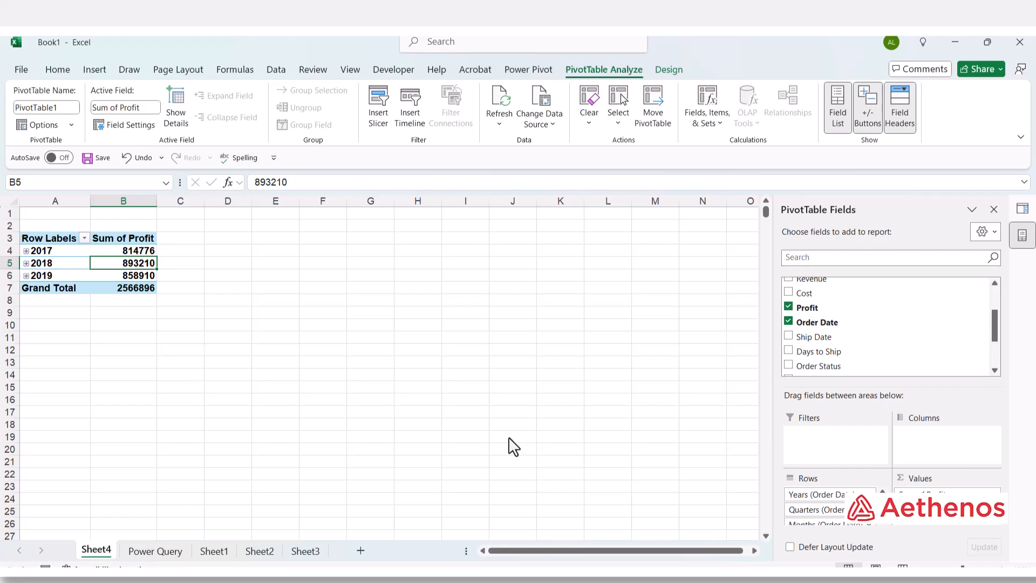
click(155, 551)
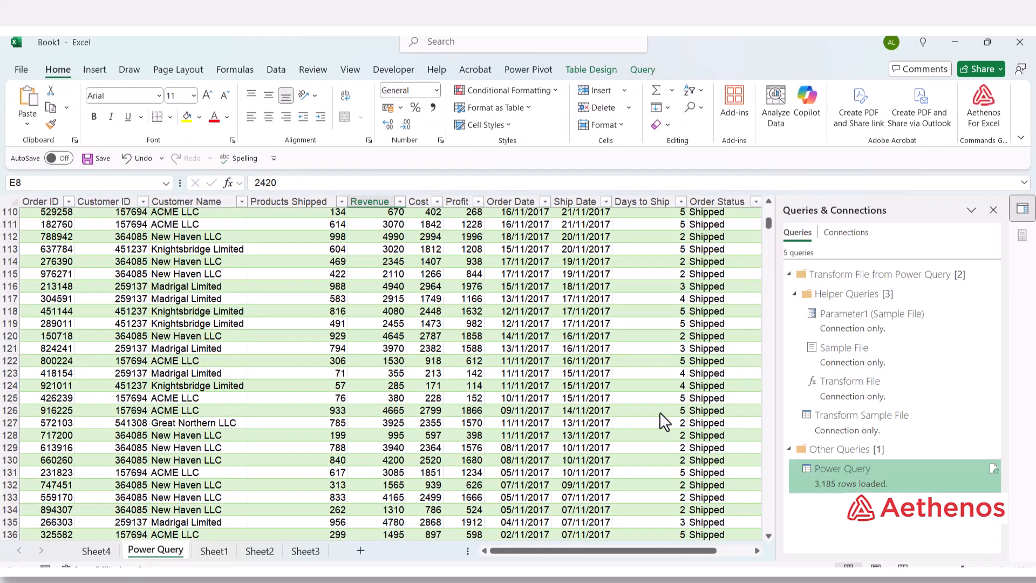
drag(772, 226, 771, 531)
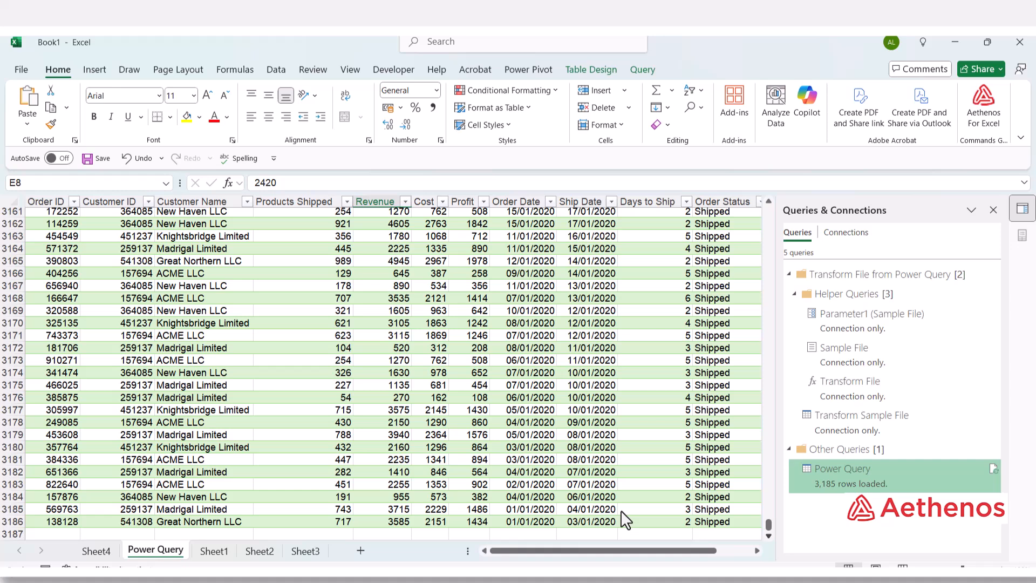
click(597, 448)
click(595, 422)
click(596, 373)
click(594, 410)
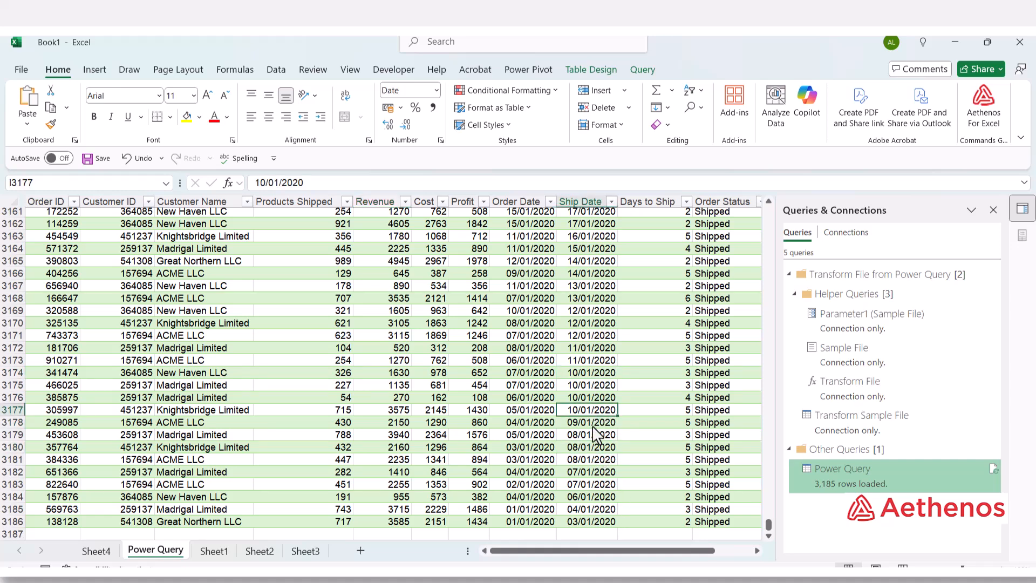
click(592, 424)
click(592, 460)
drag(177, 374, 589, 499)
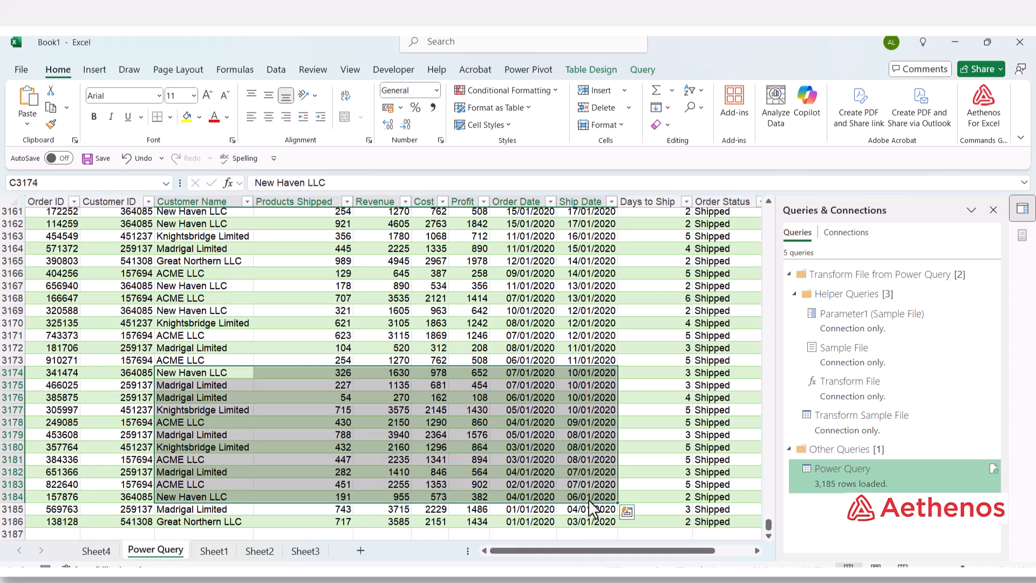
click(593, 348)
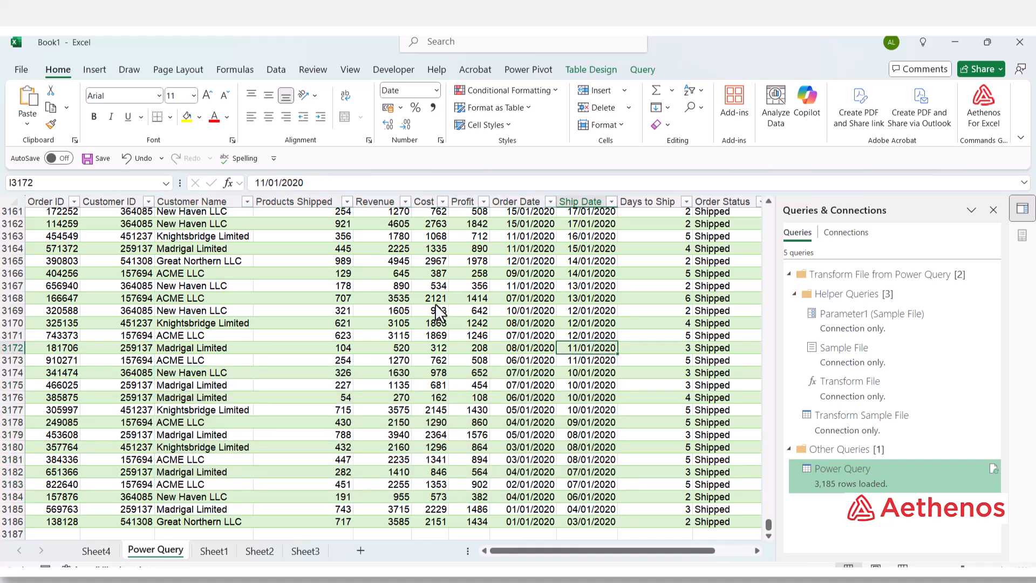
drag(435, 300, 598, 494)
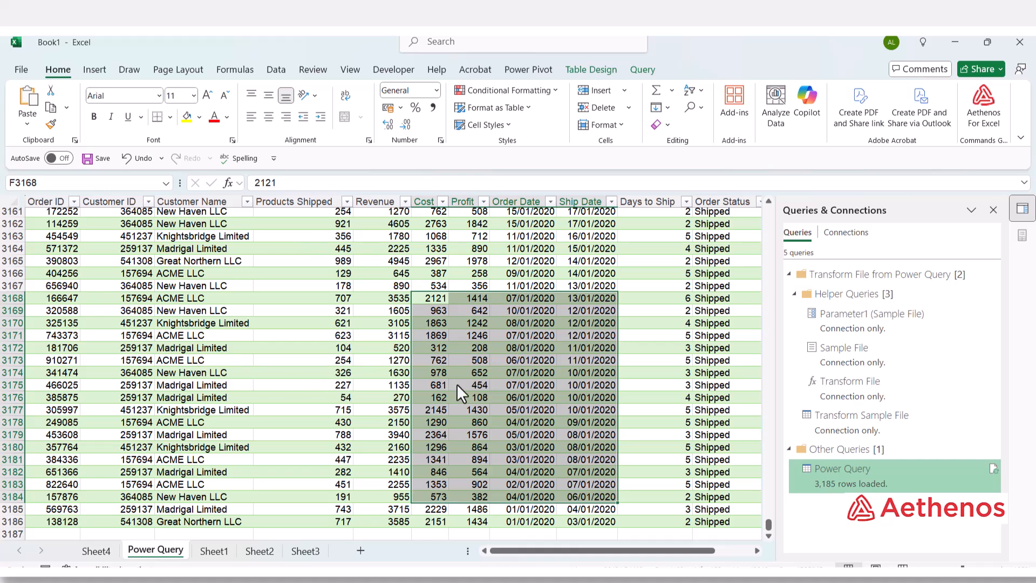
scroll(304, 358, up, 3)
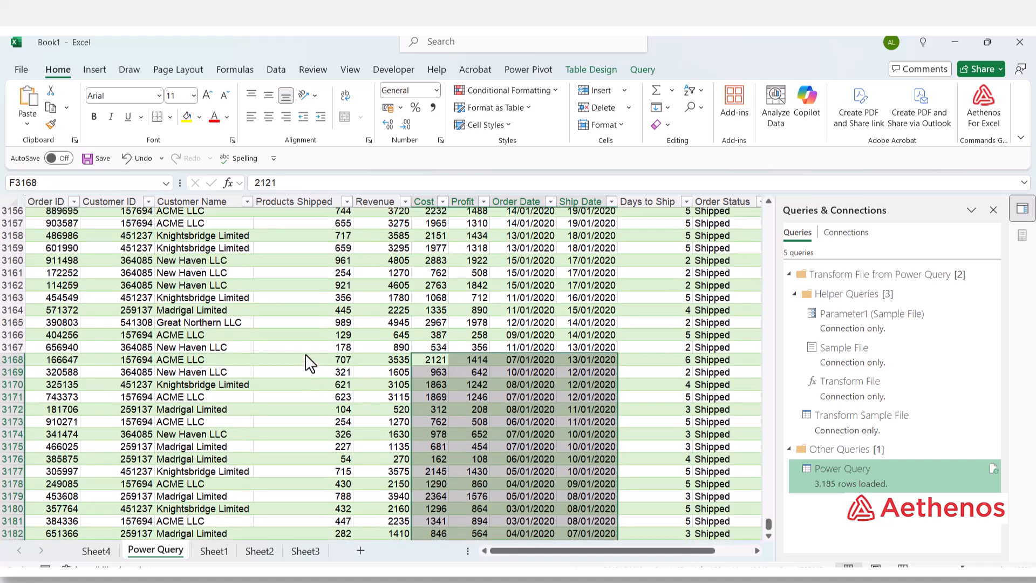
scroll(404, 379, down, 2)
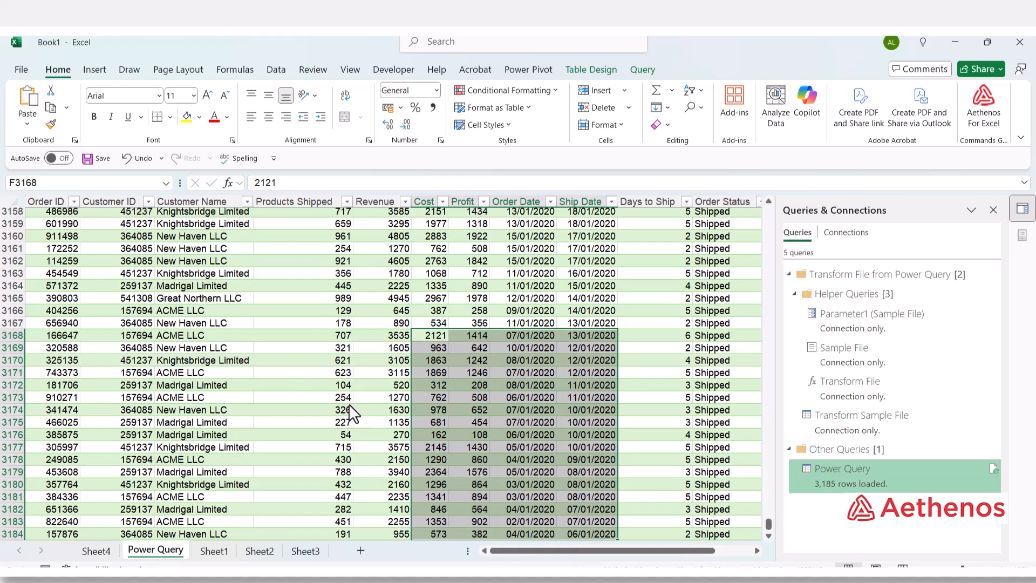
Return to the PivotTable on Sheet4 and refresh all data sources in the workbook.
click(104, 553)
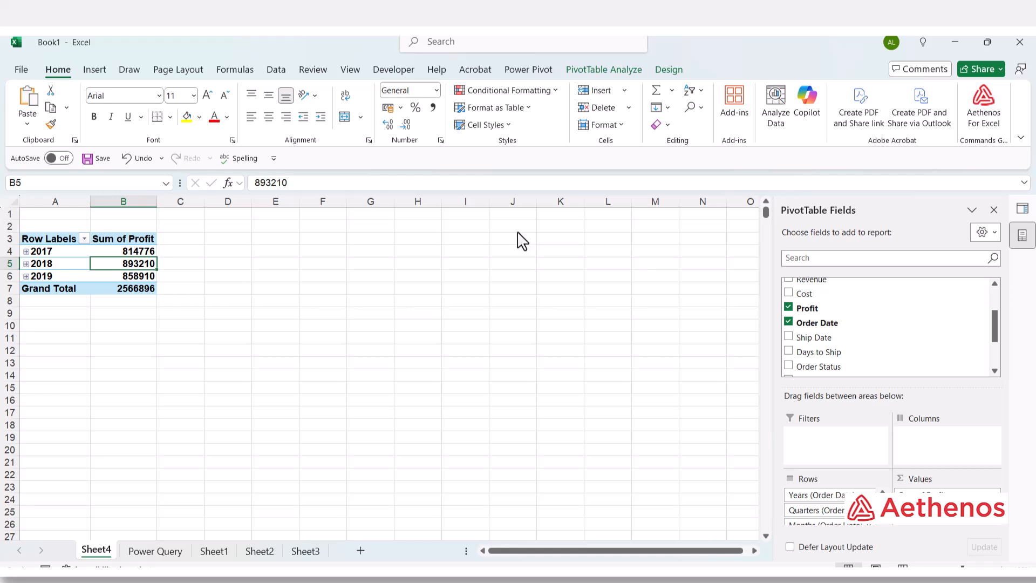
click(600, 70)
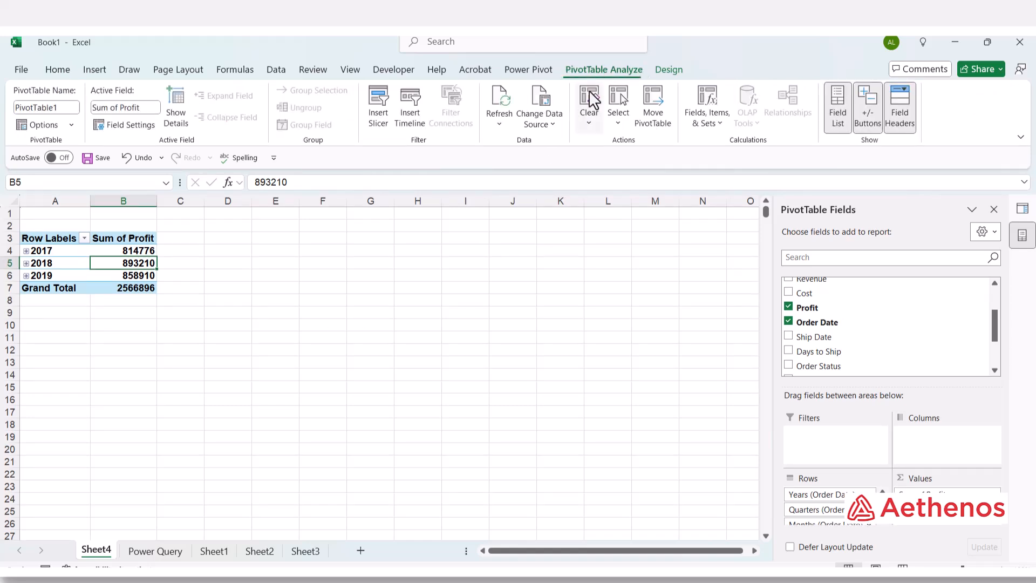
click(501, 125)
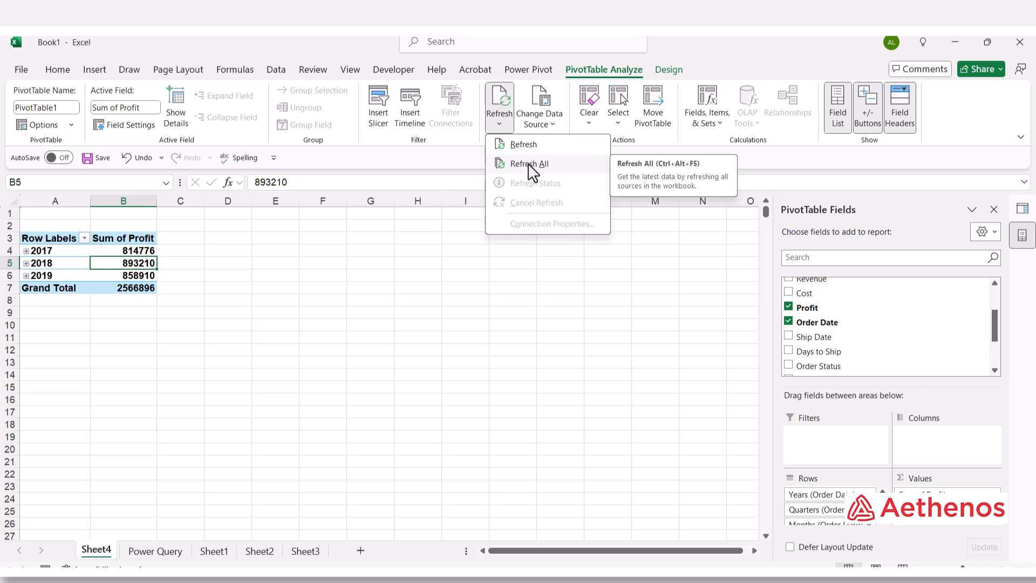
click(510, 165)
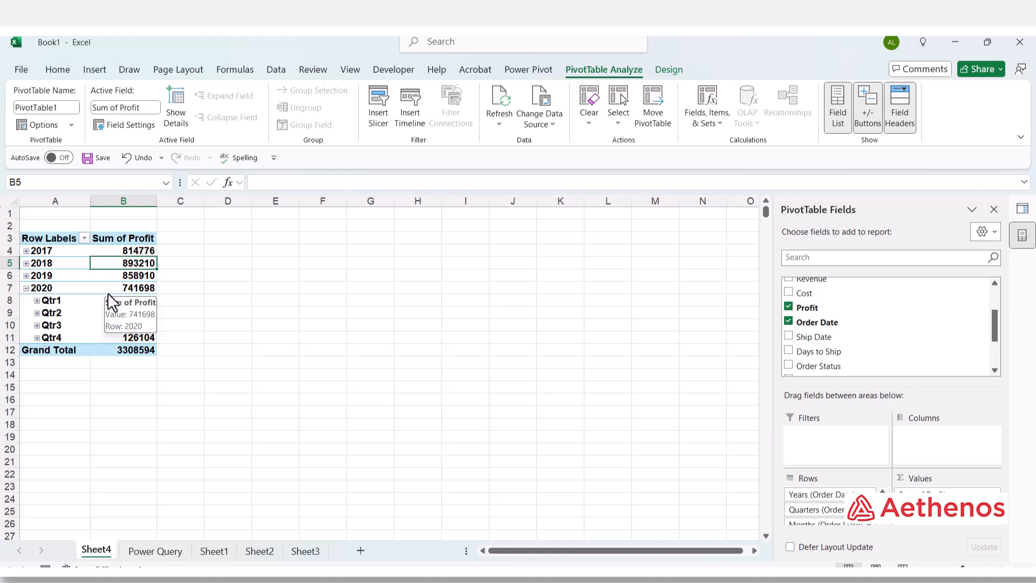
Collapse the quarters under 2020 in the PivotTable and deselect the table.
click(30, 290)
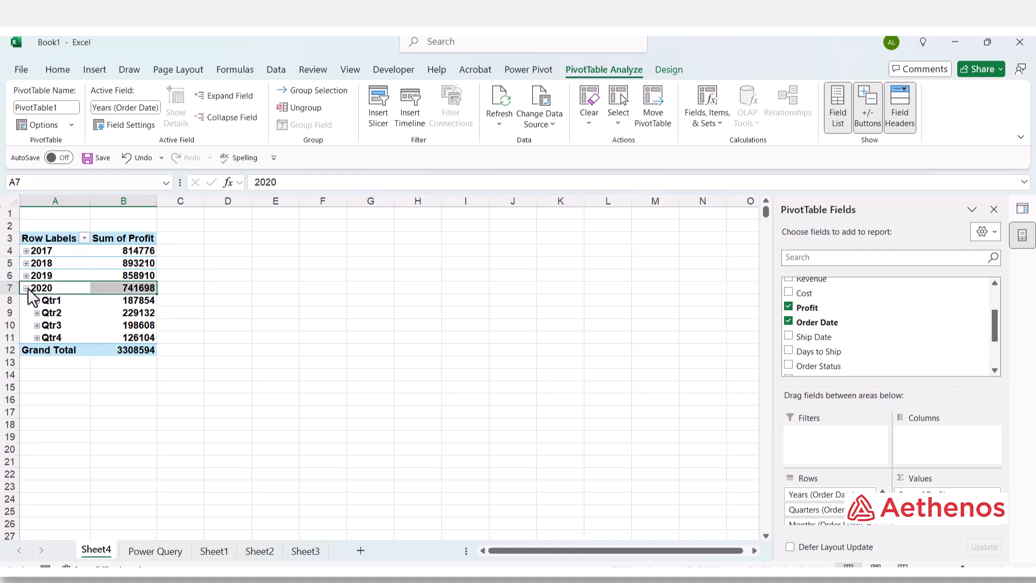
click(25, 288)
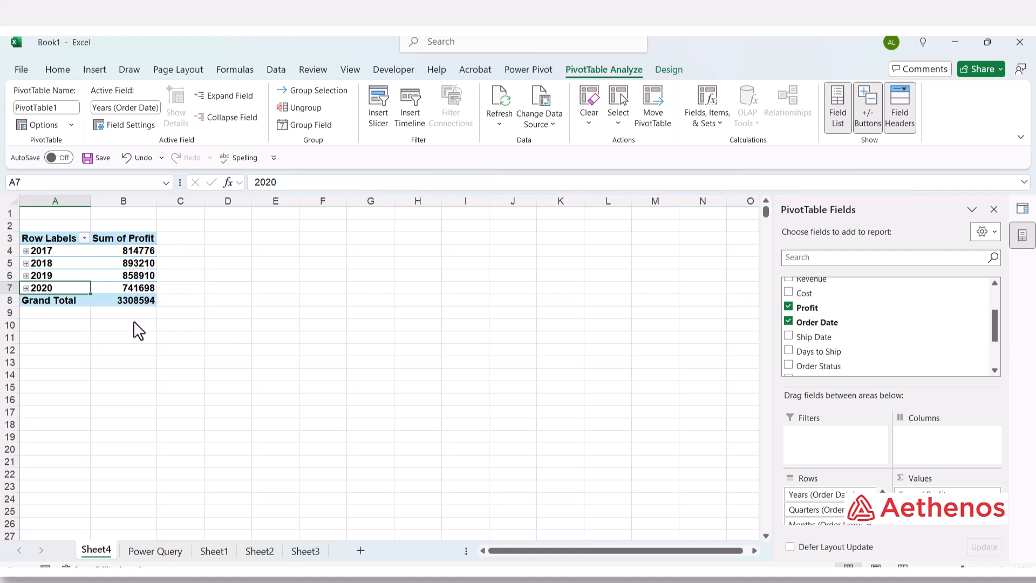
click(192, 325)
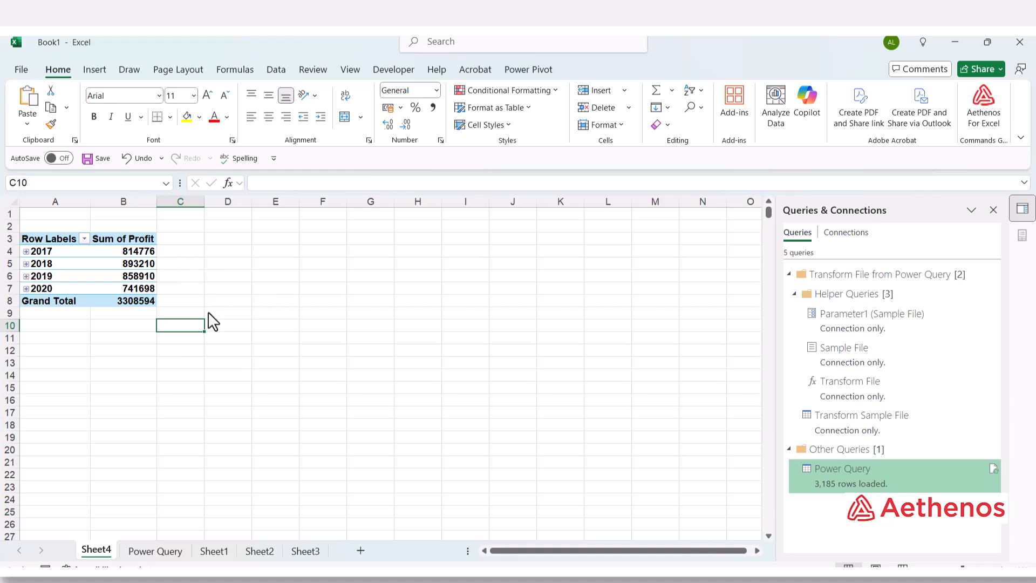
click(135, 355)
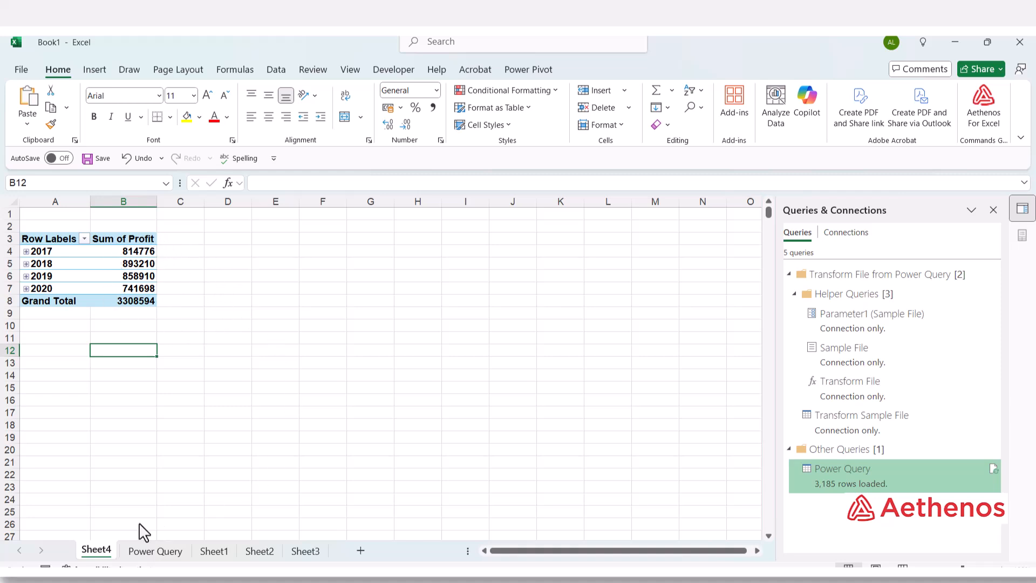
Look through the 2020 order rows near the end of the table on the Power Query sheet.
click(162, 550)
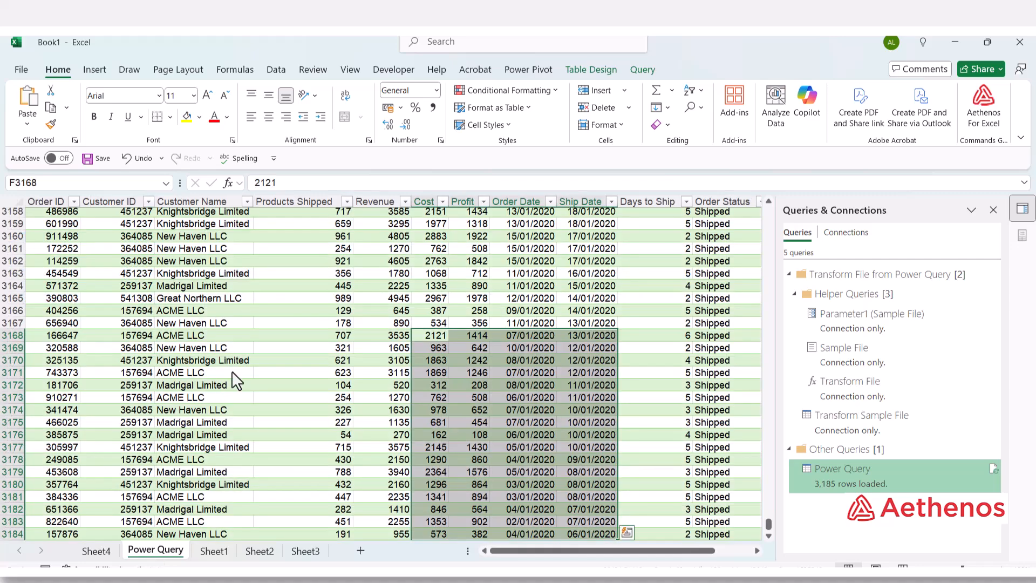
scroll(246, 371, up, 15)
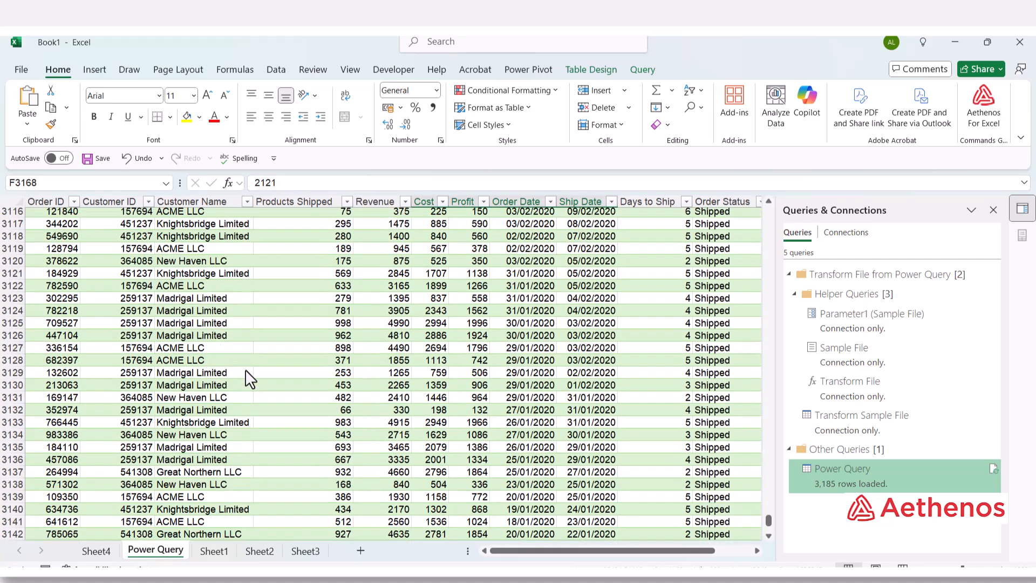
scroll(245, 371, up, 10)
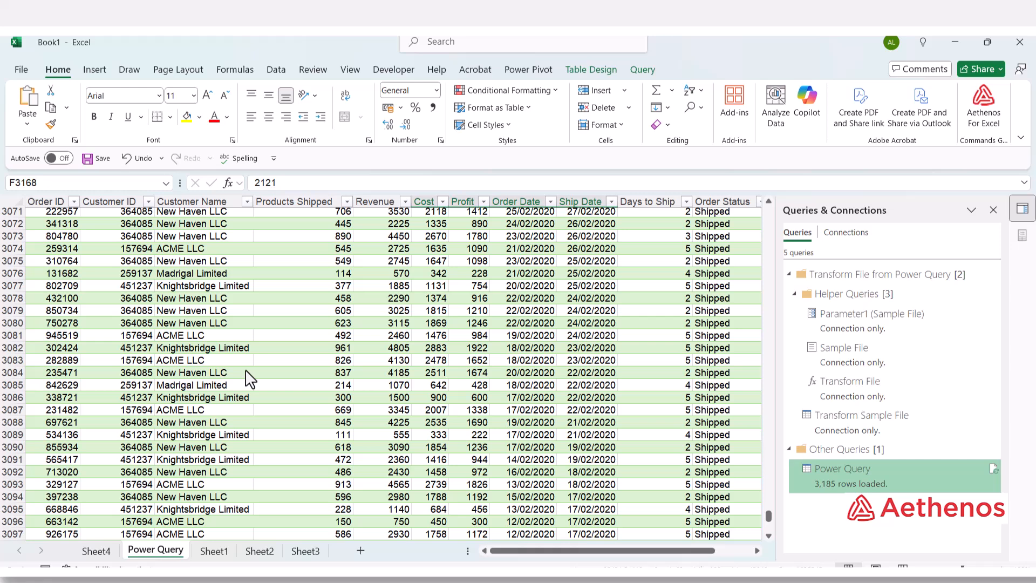
scroll(250, 378, down, 8)
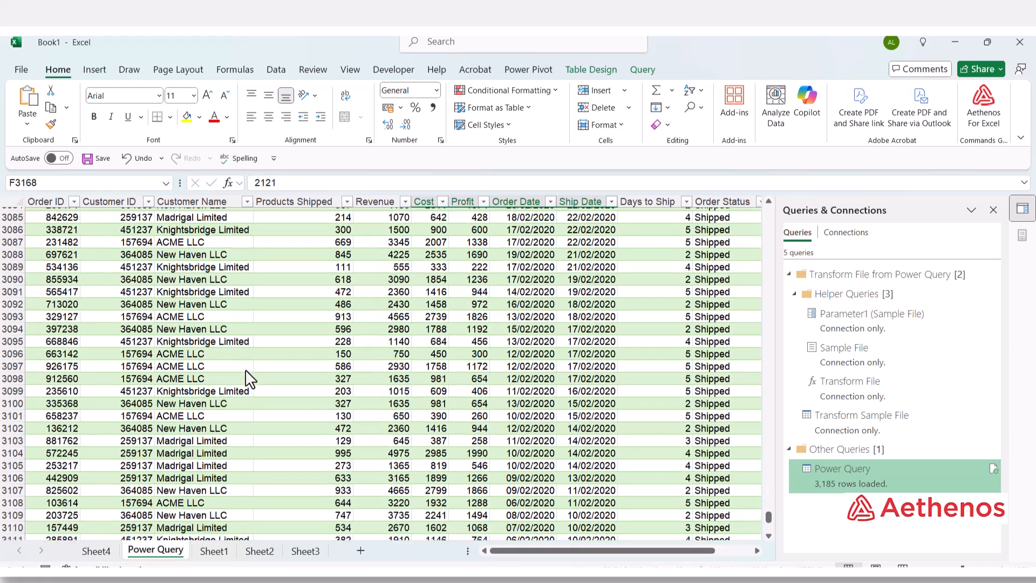